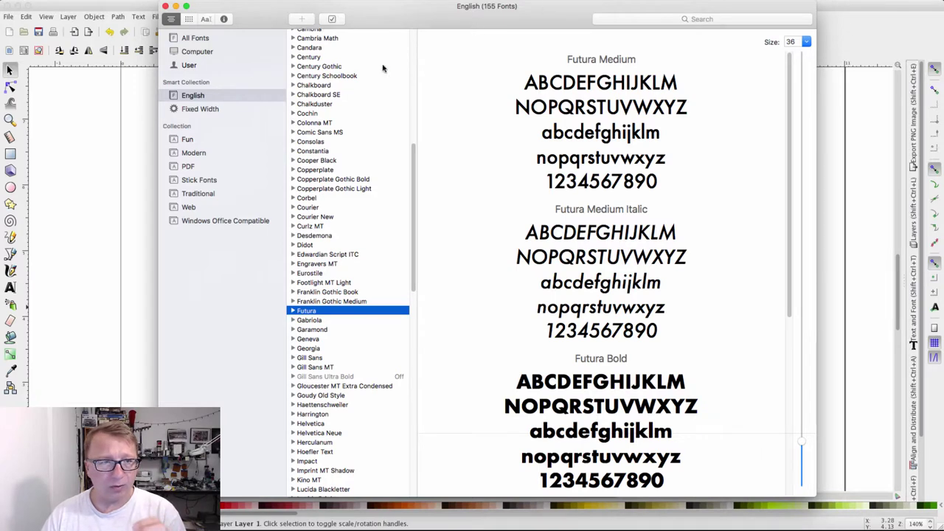
Step: List only the 13 monospaced fonts in Font Book's Fixed Width collection
{"action": "left_click", "coordinate": [204, 108]}
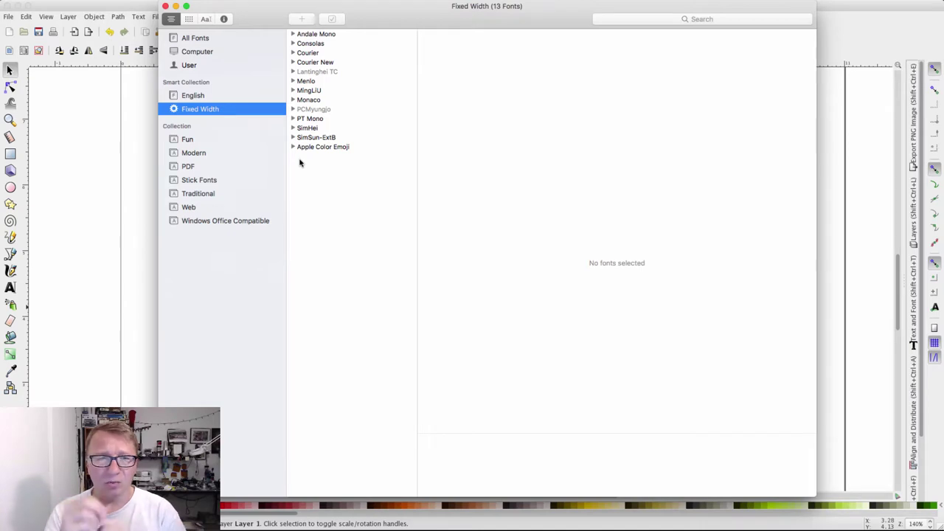
Step: Preview the Menlo styles and highlight a letter in the Menlo Bold sample
{"action": "left_click", "coordinate": [310, 82]}
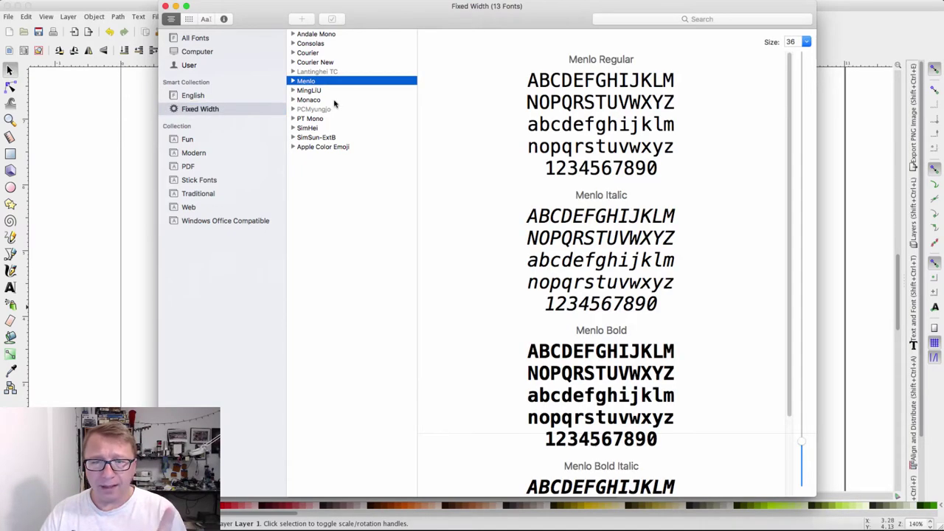
{"action": "scroll", "coordinate": [617, 252], "scroll_direction": "down", "scroll_amount": 3}
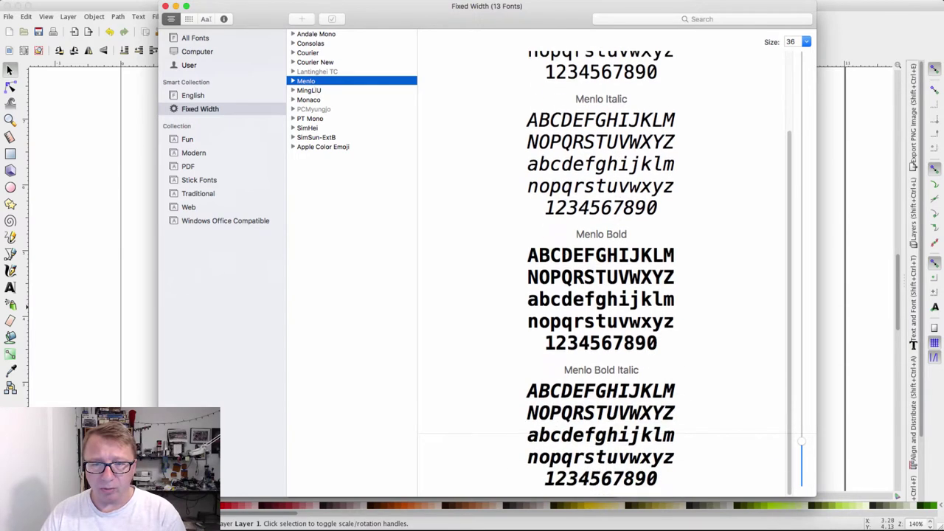
{"action": "left_click_drag", "start_coordinate": [537, 251], "coordinate": [549, 254]}
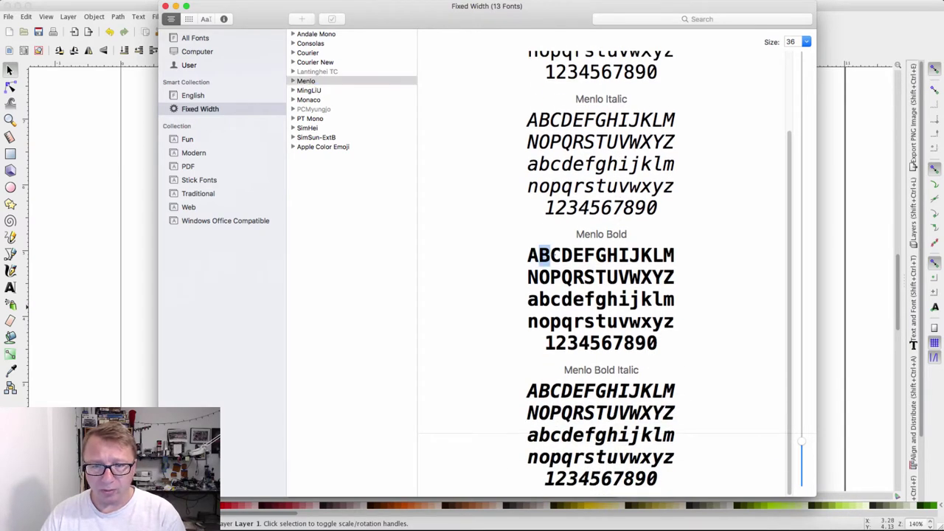
Step: Preview the PT Mono Bold C, then bring the Inkscape connection_test.svg drawing forward
{"action": "left_click", "coordinate": [309, 119]}
{"action": "left_click", "coordinate": [560, 211]}
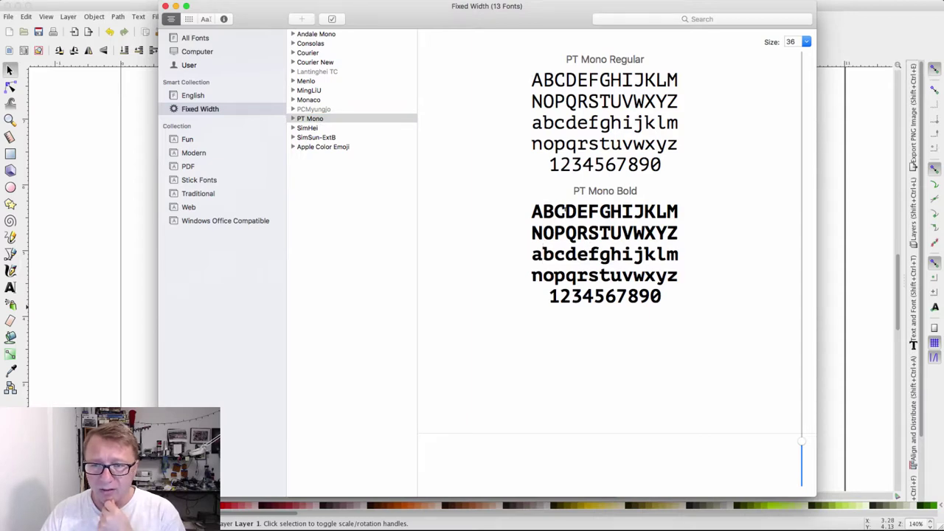
{"action": "left_click_drag", "start_coordinate": [554, 212], "coordinate": [565, 212]}
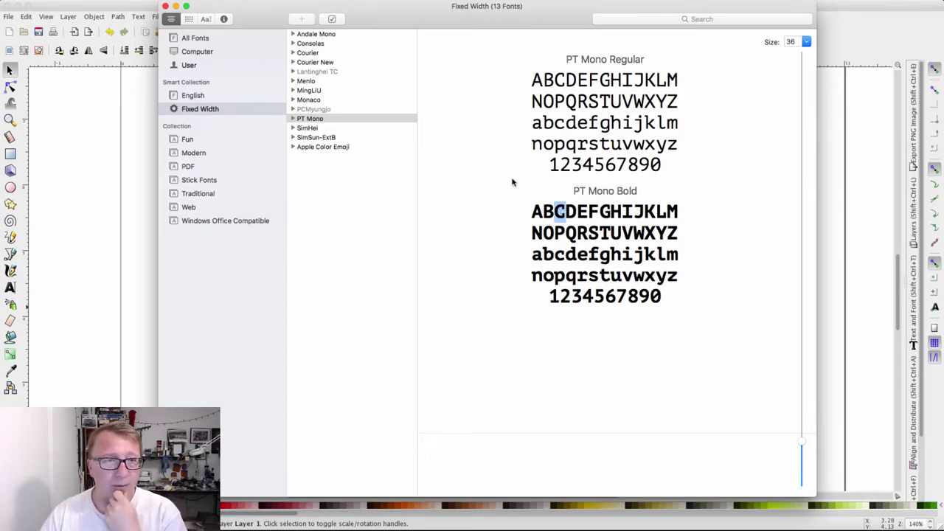
{"action": "left_click", "coordinate": [139, 7]}
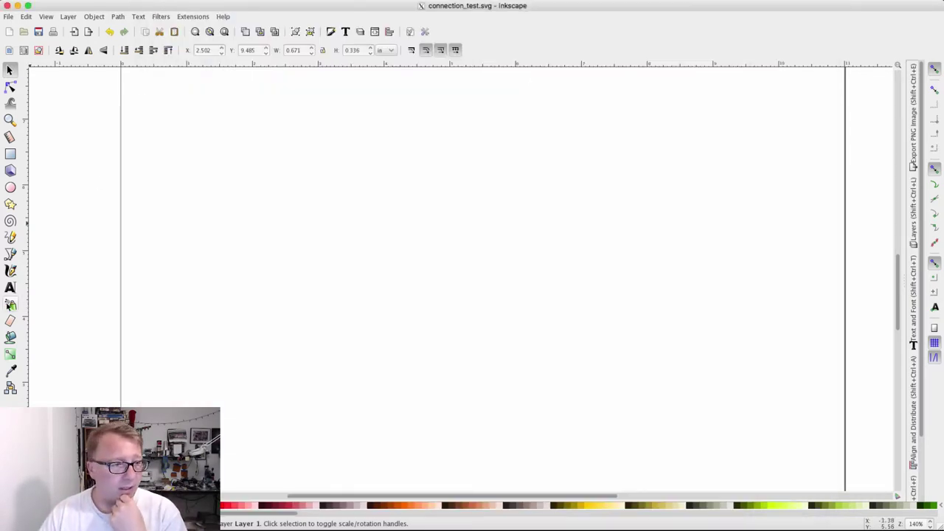
Step: Create three separate text objects C, R and G near the page centre
{"action": "left_click", "coordinate": [10, 288]}
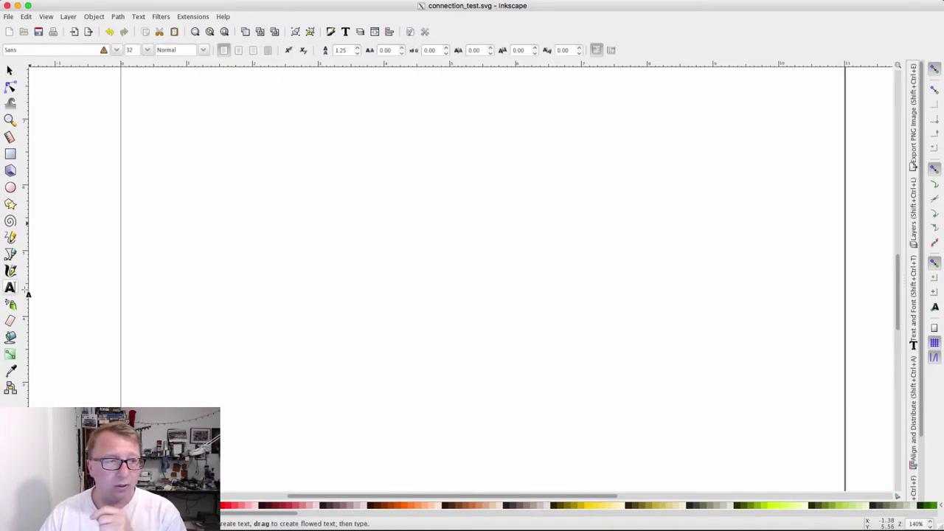
{"action": "left_click", "coordinate": [401, 230]}
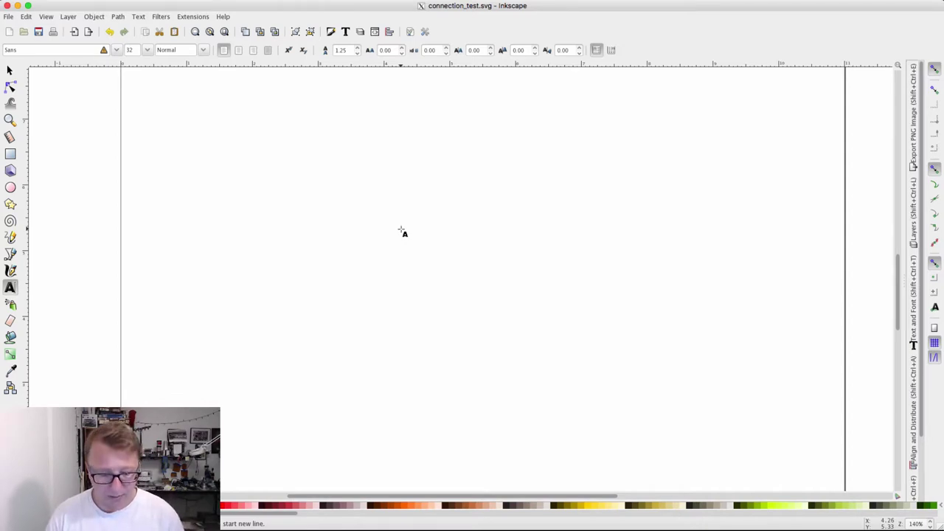
{"action": "type", "text": "C"}
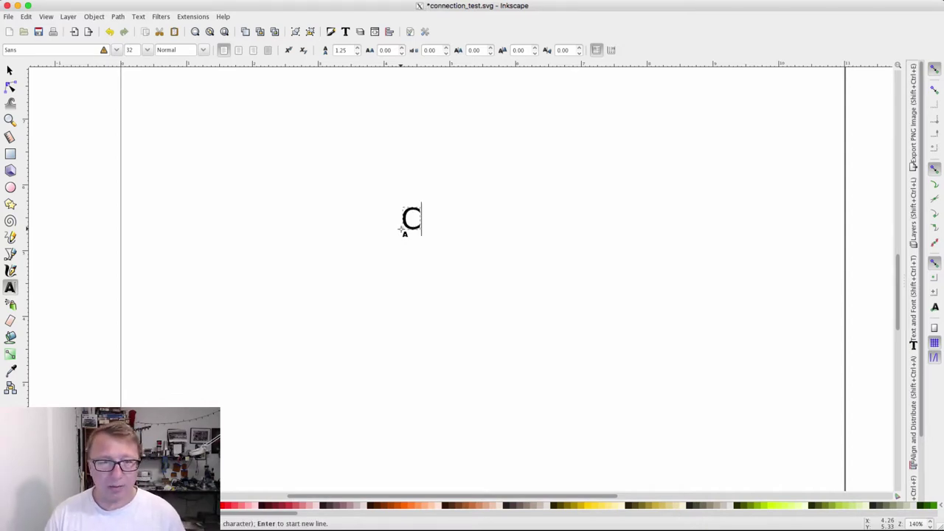
{"action": "left_click", "coordinate": [449, 221]}
{"action": "type", "text": "C"}
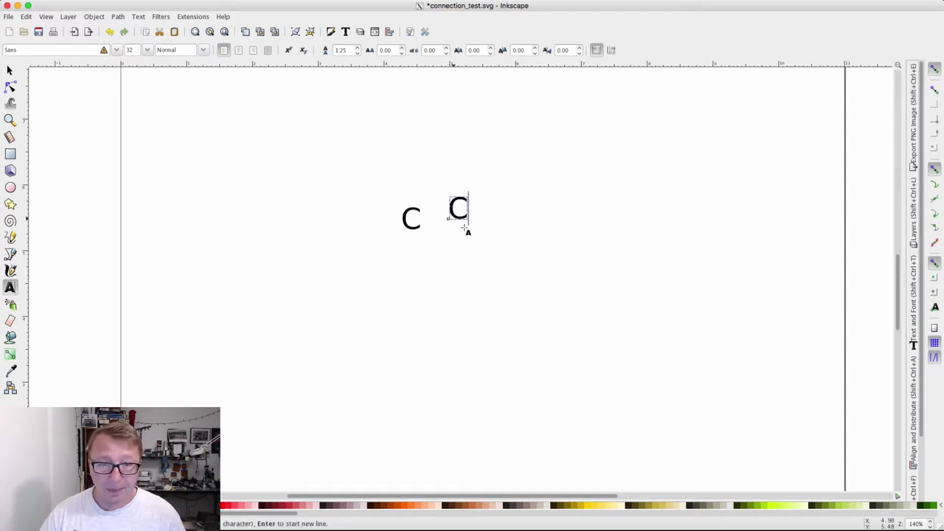
{"action": "key", "text": "BackSpace"}
{"action": "type", "text": "R"}
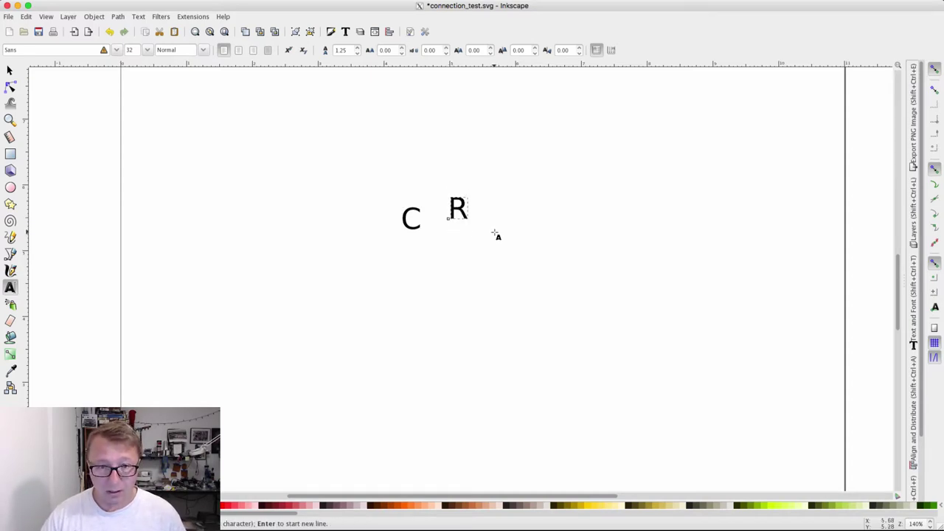
{"action": "left_click", "coordinate": [494, 233]}
{"action": "type", "text": "G"}
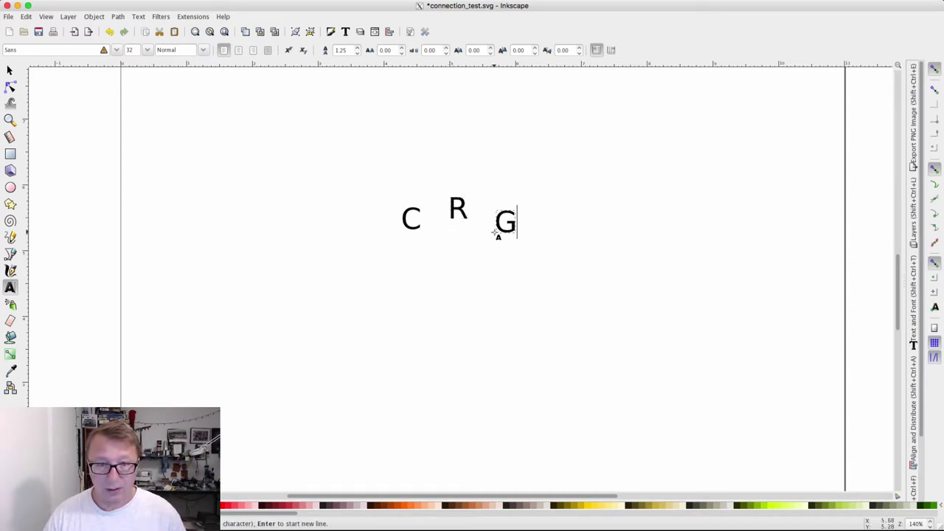
Step: Move the R closer to the C and the G closer to the R
{"action": "left_click", "coordinate": [10, 70]}
{"action": "left_click_drag", "start_coordinate": [463, 211], "coordinate": [436, 223]}
{"action": "left_click", "coordinate": [440, 227]}
{"action": "left_click_drag", "start_coordinate": [506, 225], "coordinate": [454, 223]}
{"action": "scroll", "coordinate": [445, 220], "scroll_direction": "up", "scroll_amount": 4, "text": "ctrl"}
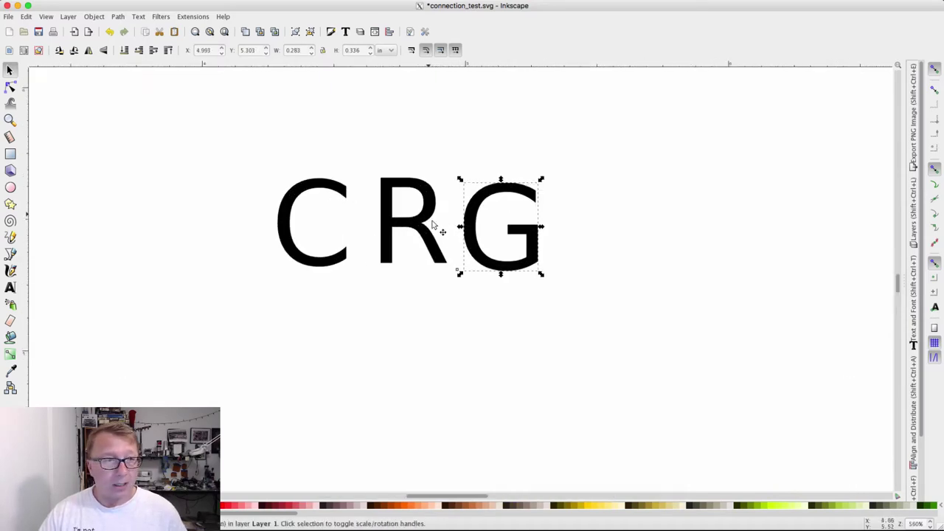
Step: Select all three letters and bring up Text and Font, showing Normal at size 32
{"action": "left_click", "coordinate": [259, 156]}
{"action": "left_click_drag", "start_coordinate": [196, 127], "coordinate": [635, 323]}
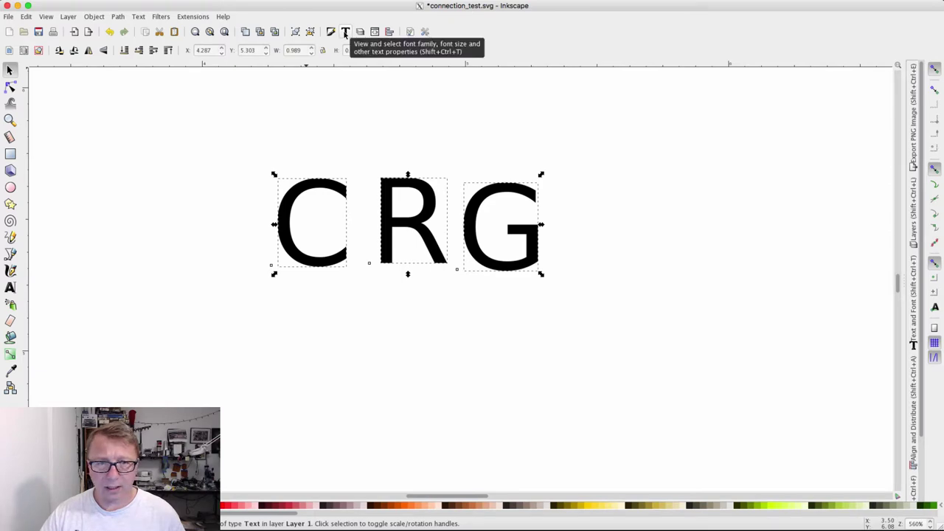
{"action": "left_click", "coordinate": [914, 325]}
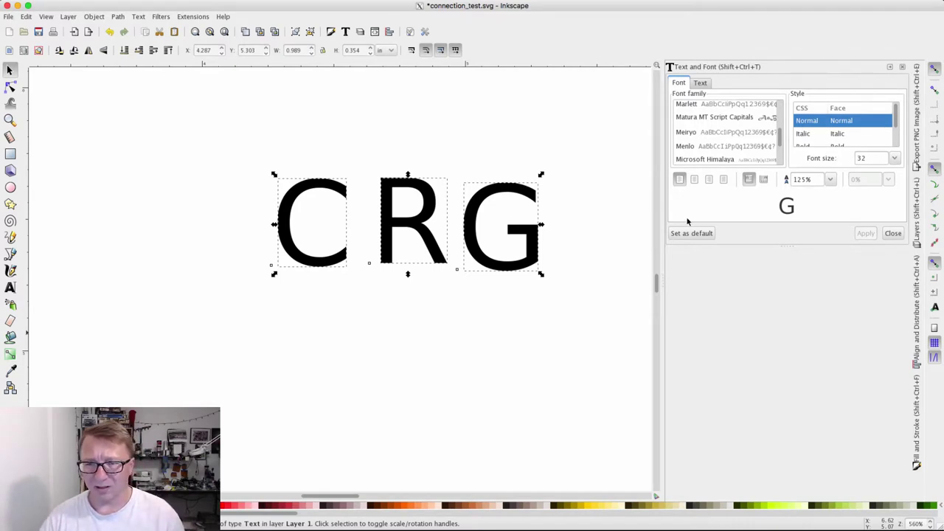
Step: Apply the Menlo font in Bold style to the C, R and G letters
{"action": "left_click", "coordinate": [687, 147]}
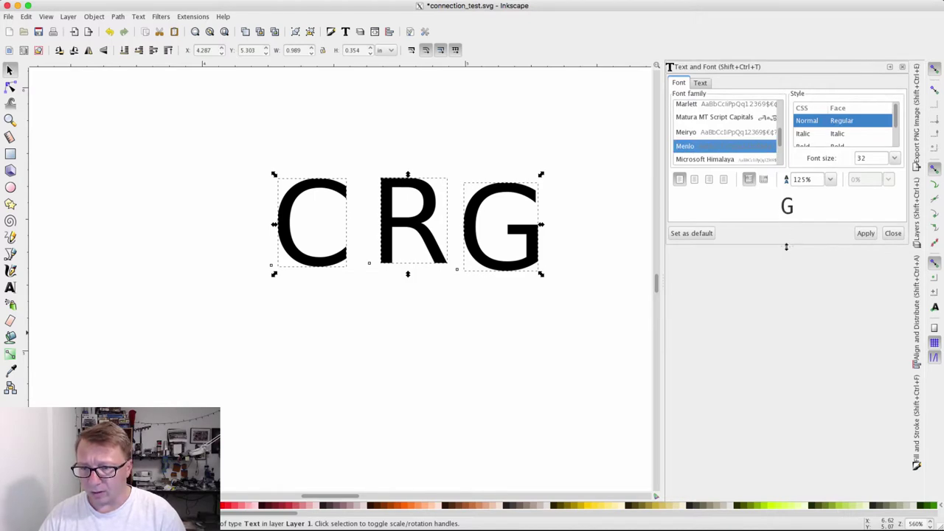
{"action": "left_click_drag", "start_coordinate": [785, 246], "coordinate": [783, 283]}
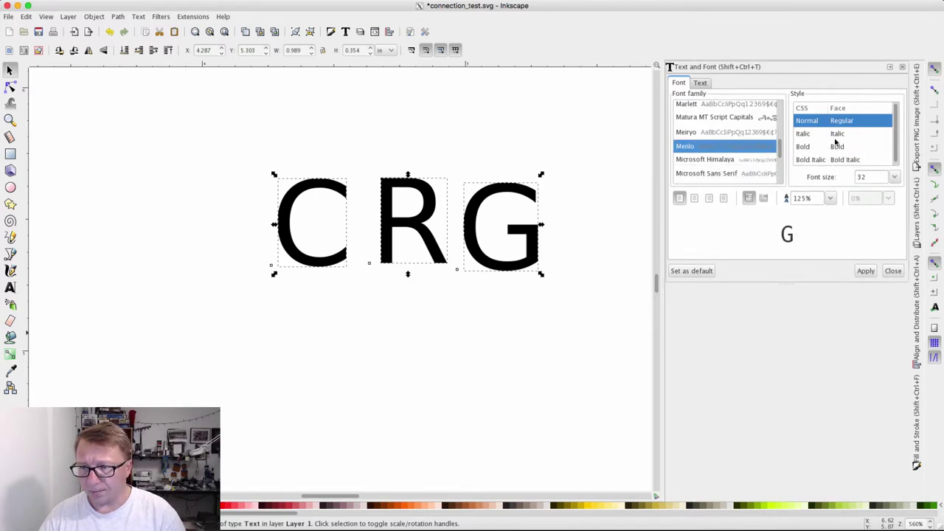
{"action": "left_click", "coordinate": [813, 148]}
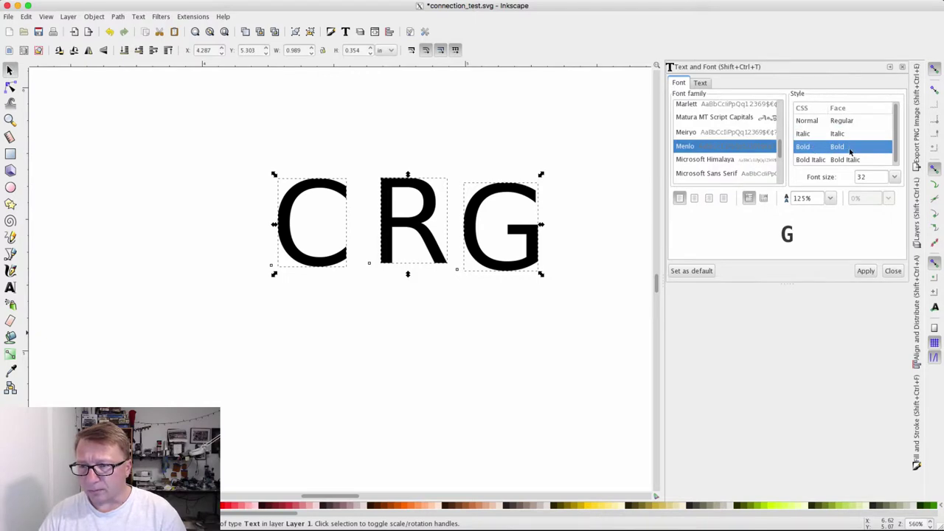
{"action": "left_click", "coordinate": [819, 161]}
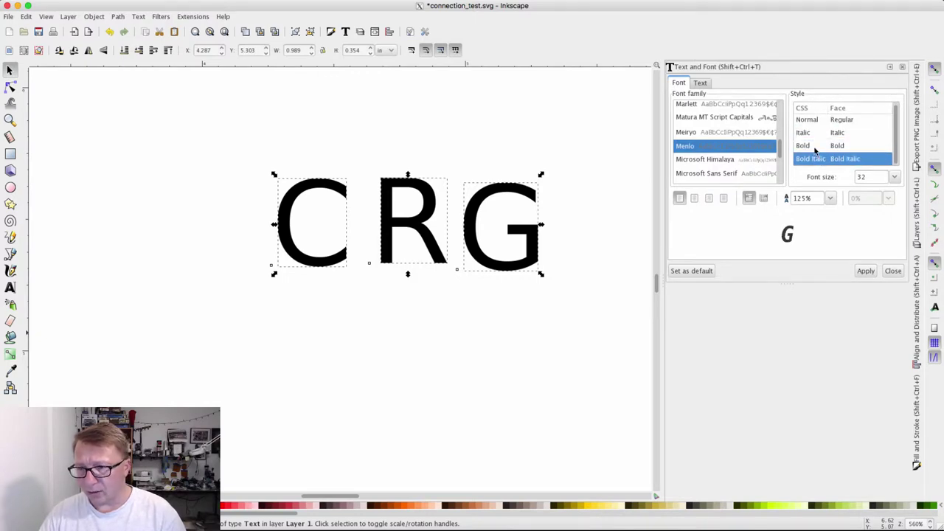
{"action": "left_click", "coordinate": [813, 148]}
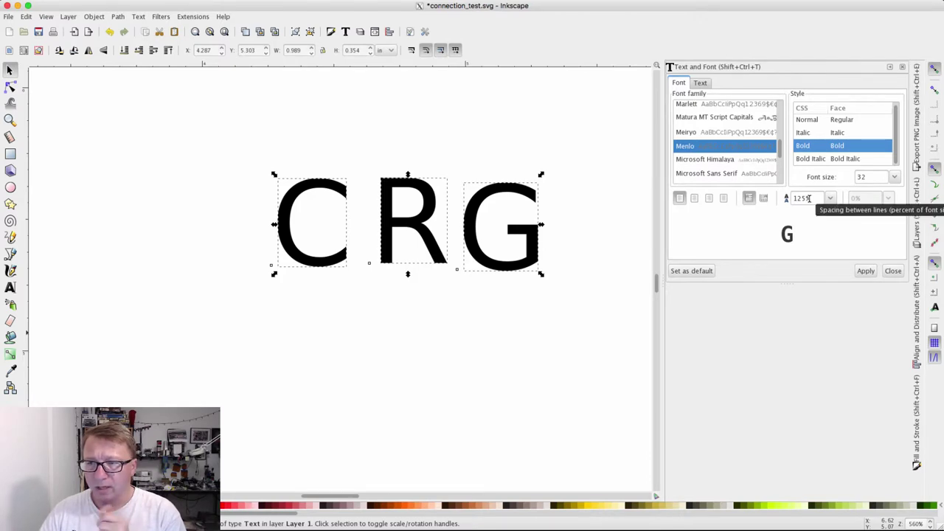
{"action": "left_click", "coordinate": [866, 273]}
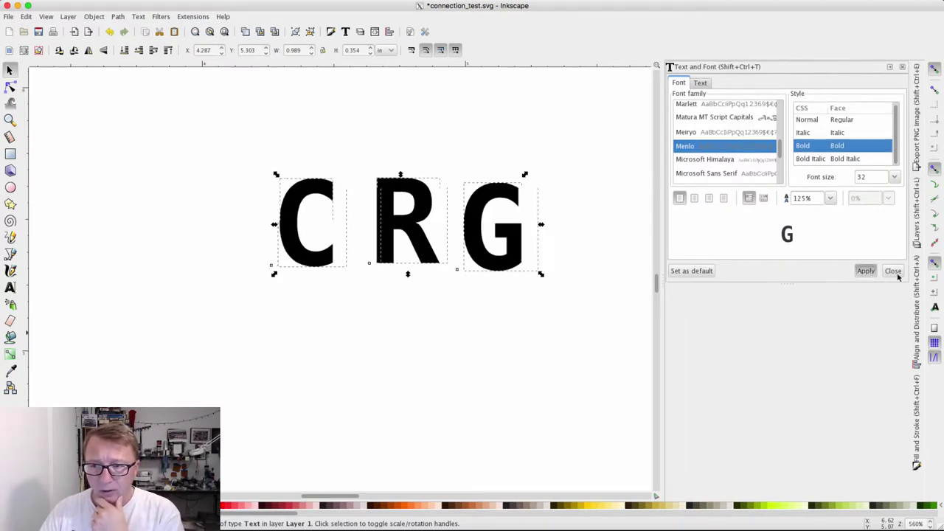
{"action": "left_click", "coordinate": [892, 270]}
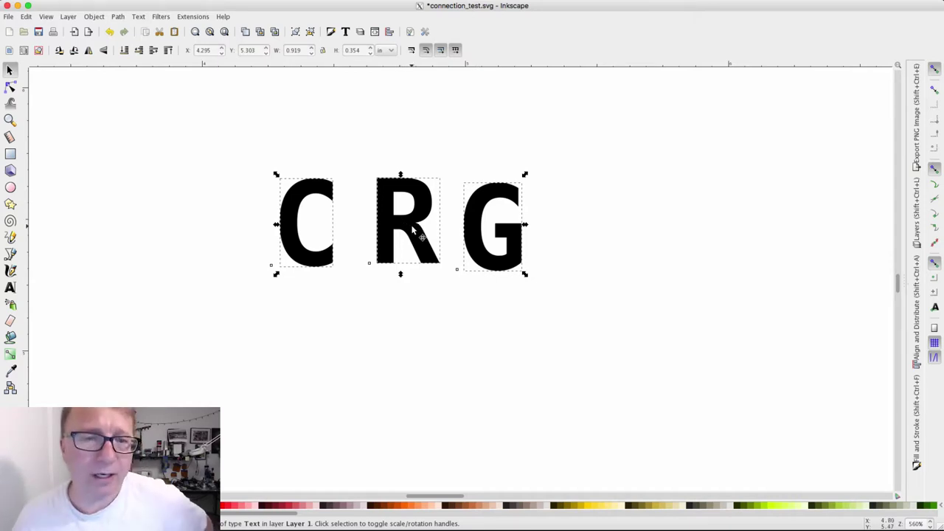
Step: Slide the G left over the R and nudge the C slightly down-right
{"action": "left_click_drag", "start_coordinate": [414, 230], "coordinate": [359, 199]}
{"action": "key", "text": "ctrl+z"}
{"action": "left_click", "coordinate": [389, 295]}
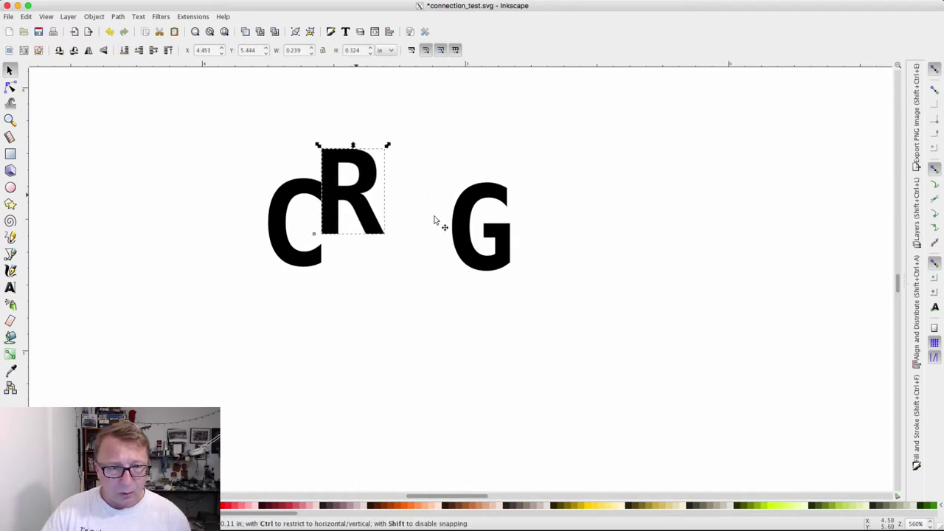
{"action": "left_click_drag", "start_coordinate": [446, 223], "coordinate": [382, 247]}
{"action": "left_click", "coordinate": [292, 264]}
{"action": "left_click_drag", "start_coordinate": [292, 263], "coordinate": [295, 272]}
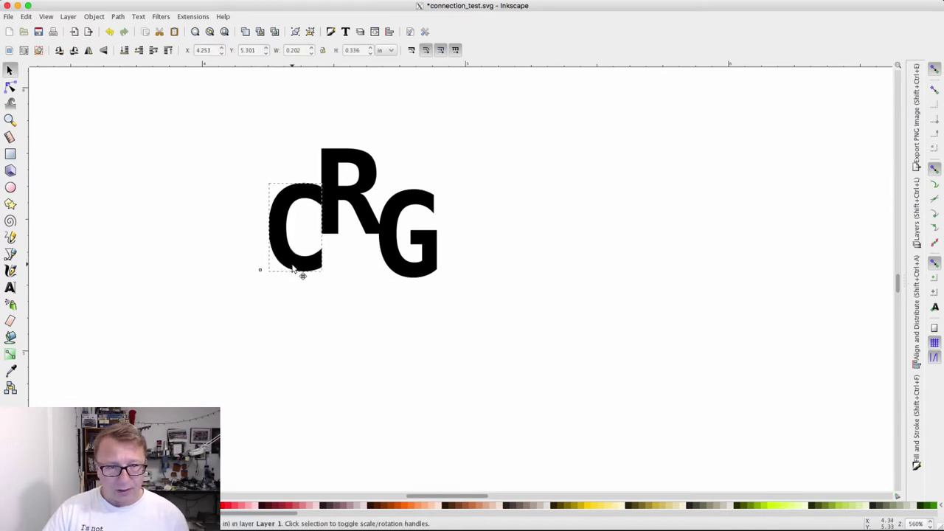
{"action": "left_click", "coordinate": [365, 273]}
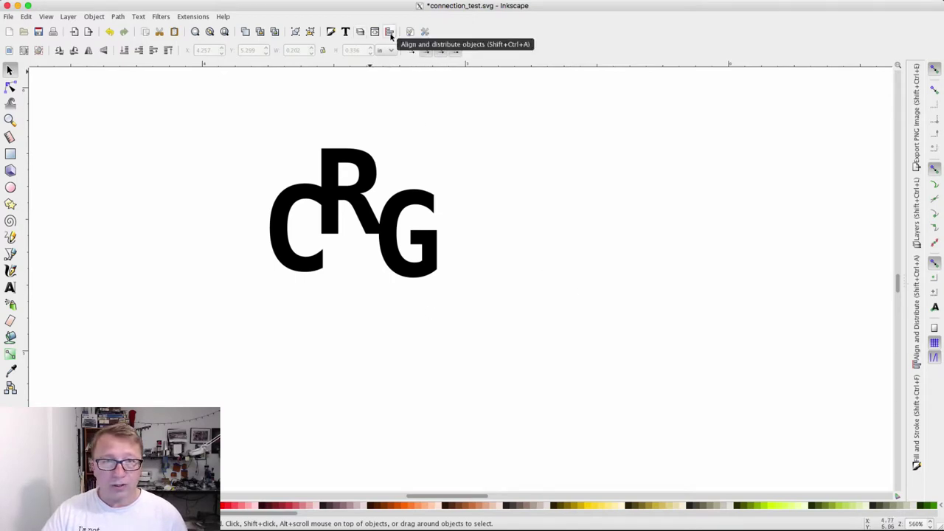
Step: Select the C and the G together
{"action": "left_click", "coordinate": [298, 255]}
{"action": "left_click", "coordinate": [391, 259], "text": "shift"}
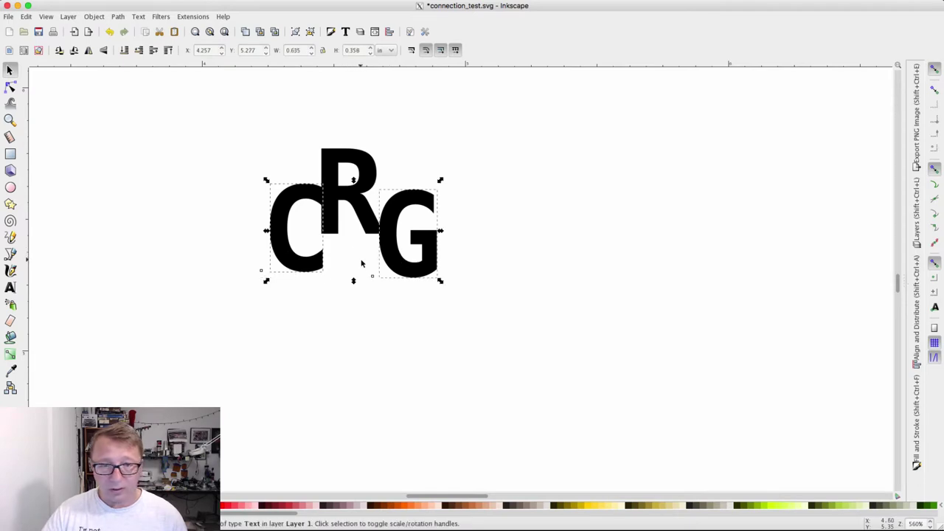
{"action": "left_click", "coordinate": [391, 262]}
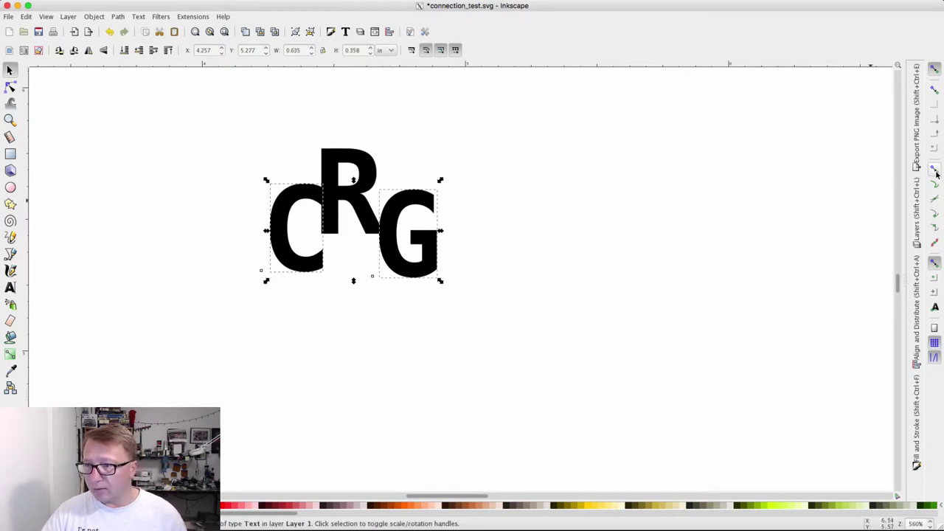
Step: Align the letters' bottom edges via Align and Distribute, then nudge the R slightly
{"action": "left_click", "coordinate": [917, 352]}
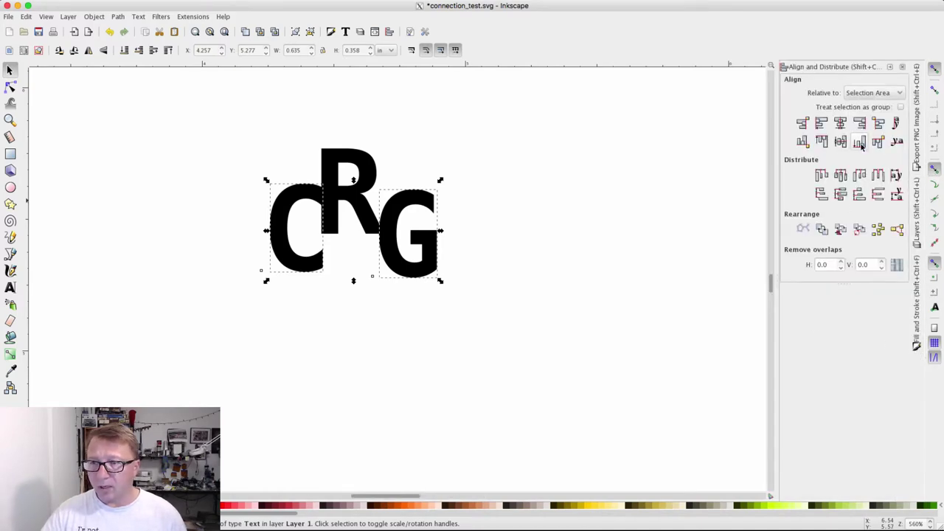
{"action": "left_click", "coordinate": [860, 143]}
{"action": "left_click", "coordinate": [603, 214]}
{"action": "left_click_drag", "start_coordinate": [367, 212], "coordinate": [372, 216]}
{"action": "left_click", "coordinate": [373, 215]}
Step: Reselect all three letters and align their bottom edges again
{"action": "left_click", "coordinate": [462, 214]}
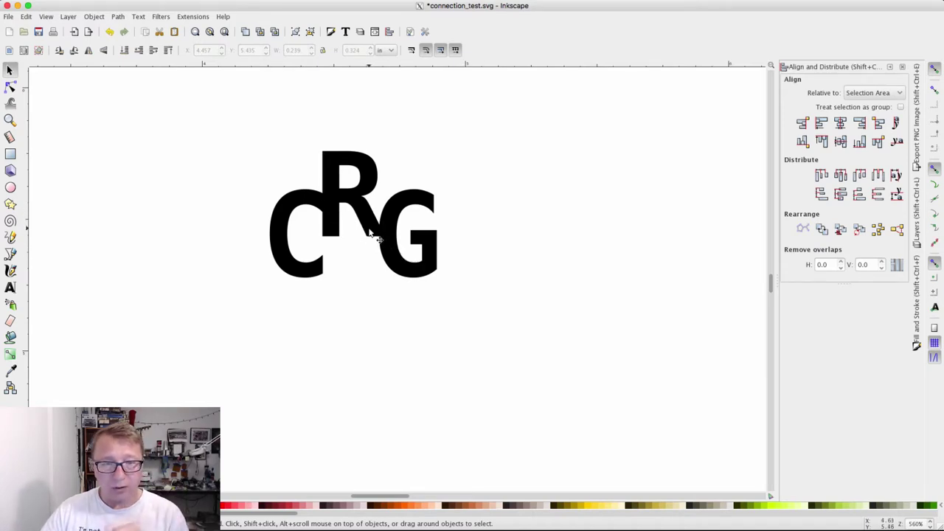
{"action": "left_click", "coordinate": [324, 211]}
{"action": "left_click", "coordinate": [313, 209], "text": "shift"}
{"action": "left_click", "coordinate": [405, 210], "text": "shift"}
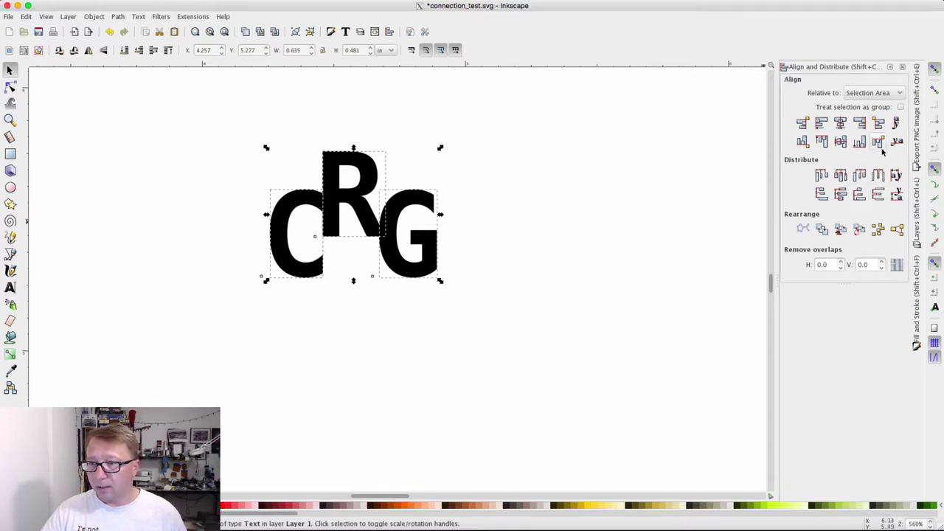
{"action": "left_click", "coordinate": [859, 141]}
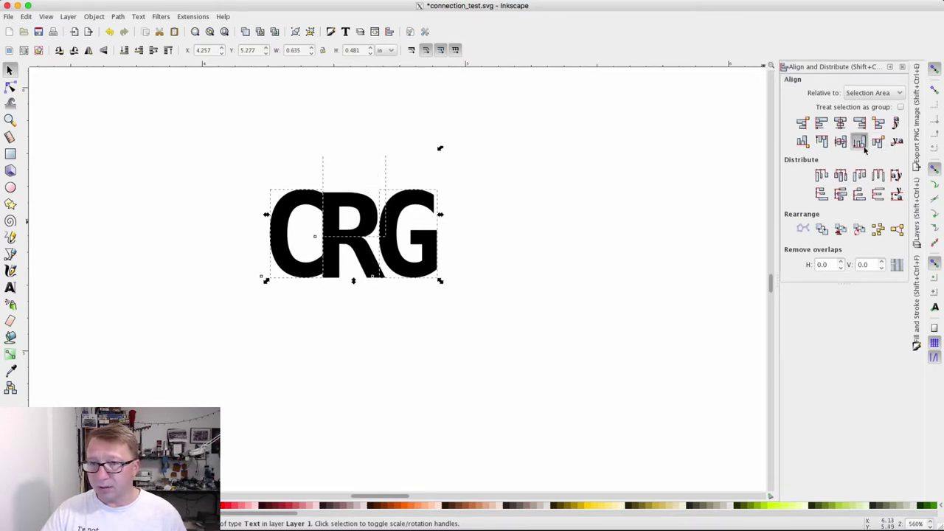
{"action": "left_click", "coordinate": [592, 216]}
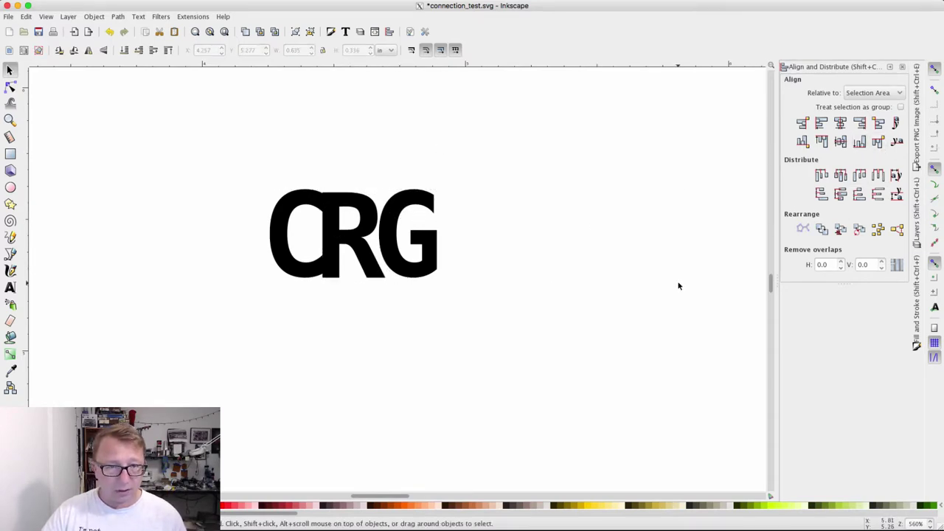
Step: Move the C slightly left and the G slightly right to space them from the R
{"action": "left_click_drag", "start_coordinate": [299, 270], "coordinate": [296, 271]}
{"action": "left_click", "coordinate": [295, 270]}
{"action": "left_click", "coordinate": [405, 277]}
{"action": "left_click_drag", "start_coordinate": [405, 277], "coordinate": [413, 280]}
{"action": "scroll", "coordinate": [360, 268], "scroll_direction": "up", "scroll_amount": 2, "text": "ctrl"}
{"action": "scroll", "coordinate": [359, 270], "scroll_direction": "left", "scroll_amount": 3}
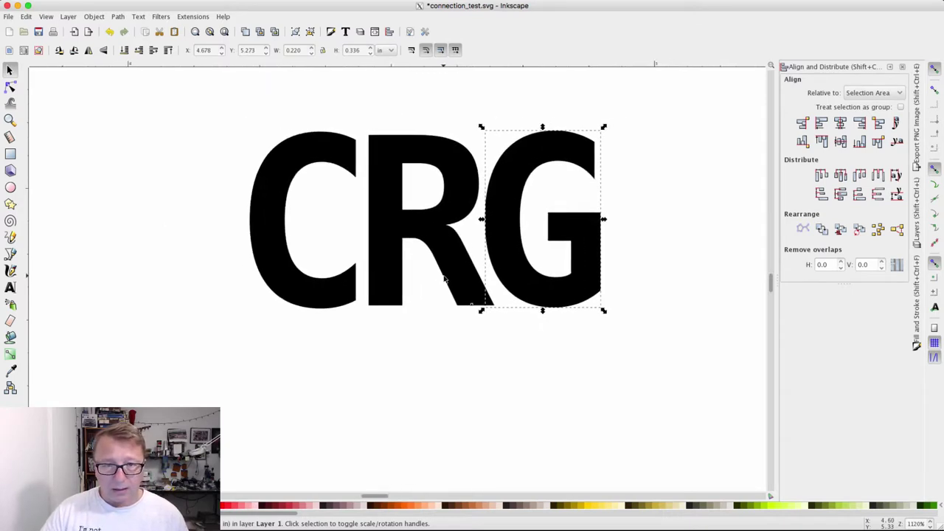
{"action": "left_click", "coordinate": [497, 312]}
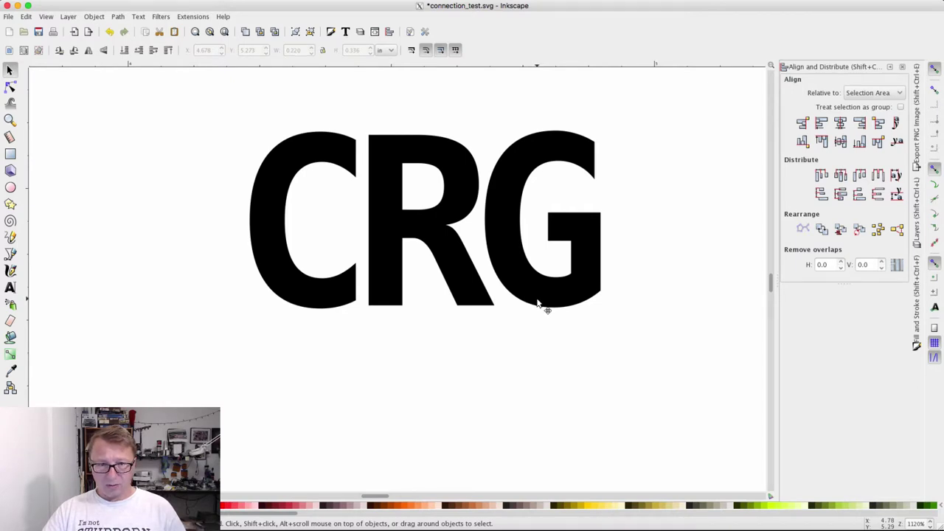
Step: Select C, R and G and distribute their left edges evenly
{"action": "left_click_drag", "start_coordinate": [536, 303], "coordinate": [539, 303]}
{"action": "key", "text": "Escape"}
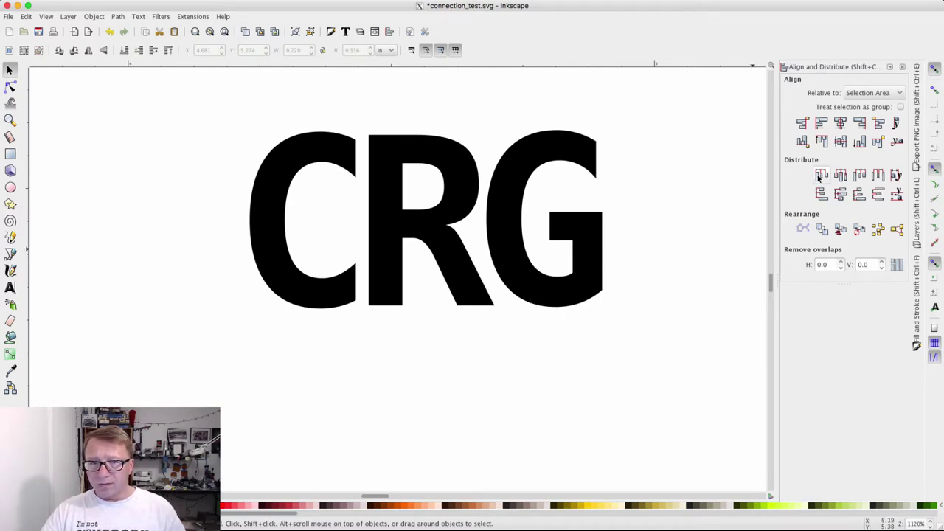
{"action": "left_click", "coordinate": [333, 152]}
{"action": "left_click", "coordinate": [385, 148], "text": "shift"}
{"action": "left_click", "coordinate": [519, 164], "text": "shift"}
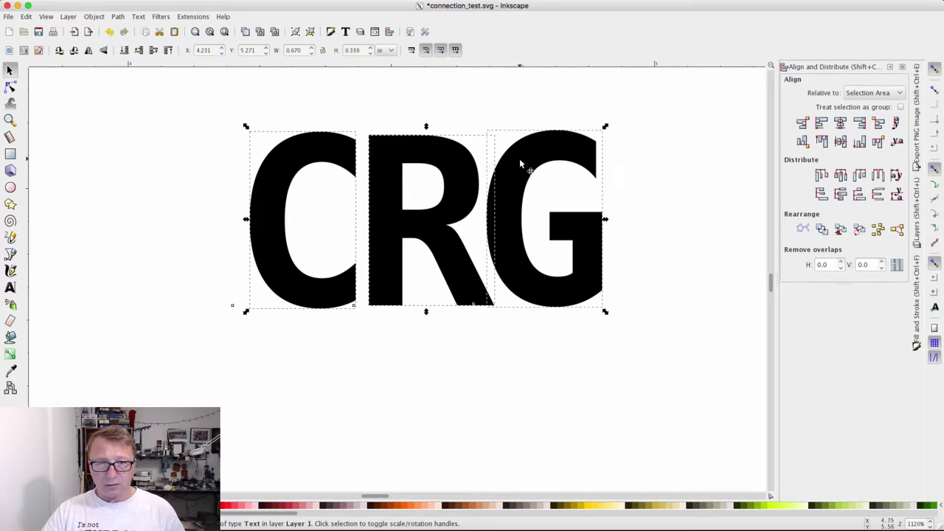
{"action": "left_click", "coordinate": [821, 176]}
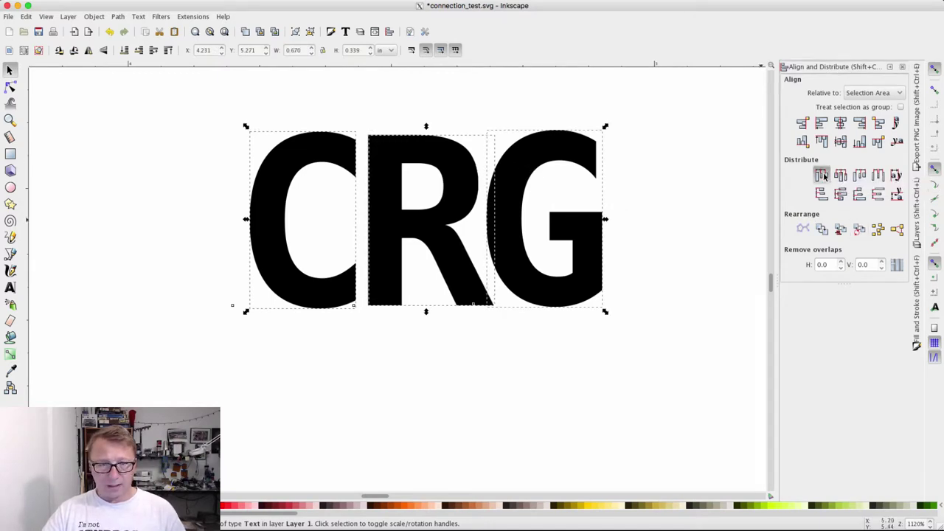
Step: Reselect the three letters and align their bottom edges
{"action": "left_click", "coordinate": [441, 413]}
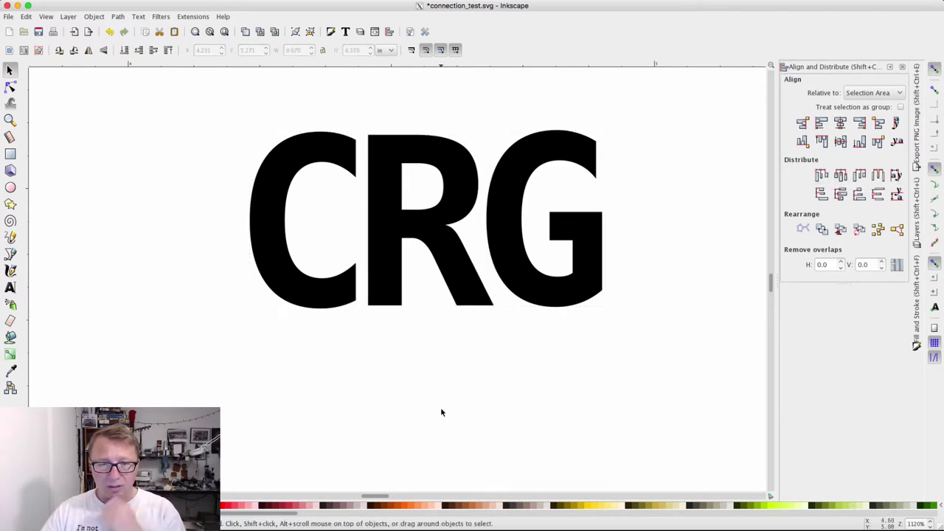
{"action": "left_click", "coordinate": [351, 174]}
{"action": "left_click", "coordinate": [449, 151], "text": "shift"}
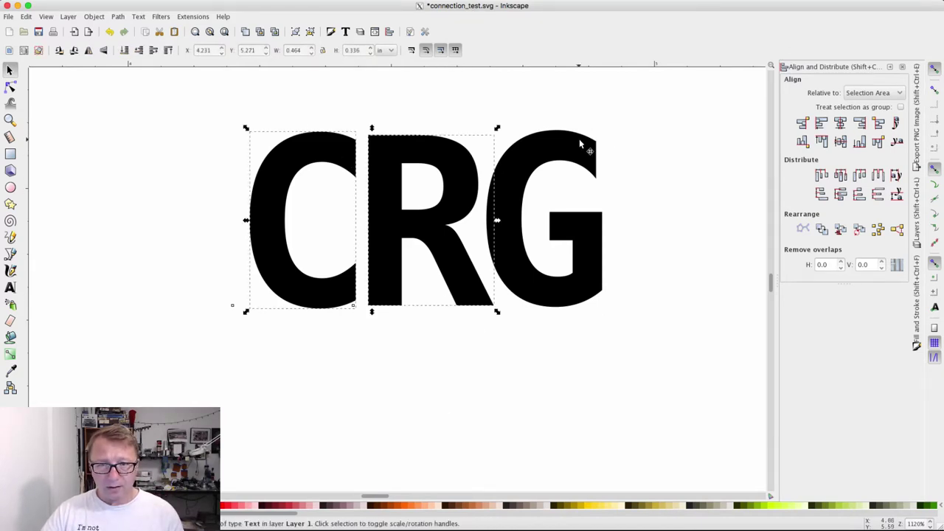
{"action": "left_click", "coordinate": [578, 142], "text": "shift"}
{"action": "left_click", "coordinate": [859, 143]}
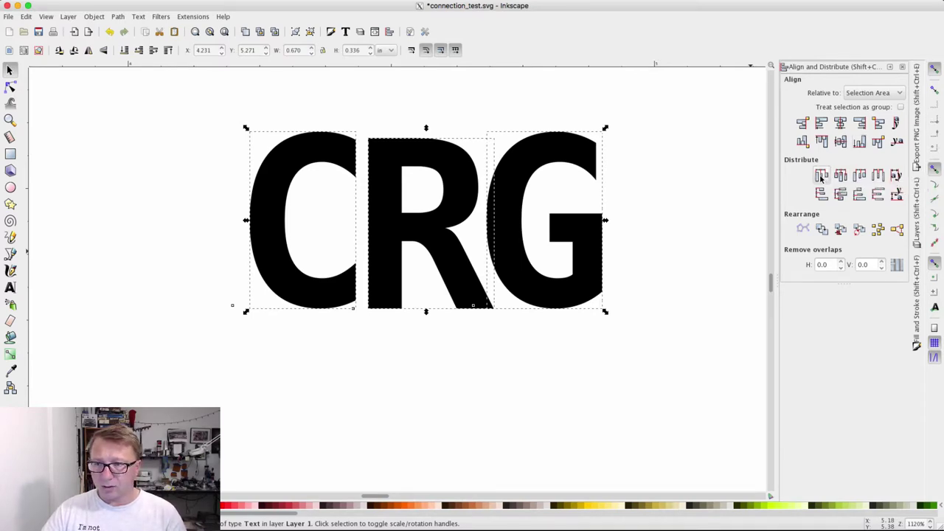
{"action": "left_click", "coordinate": [747, 228]}
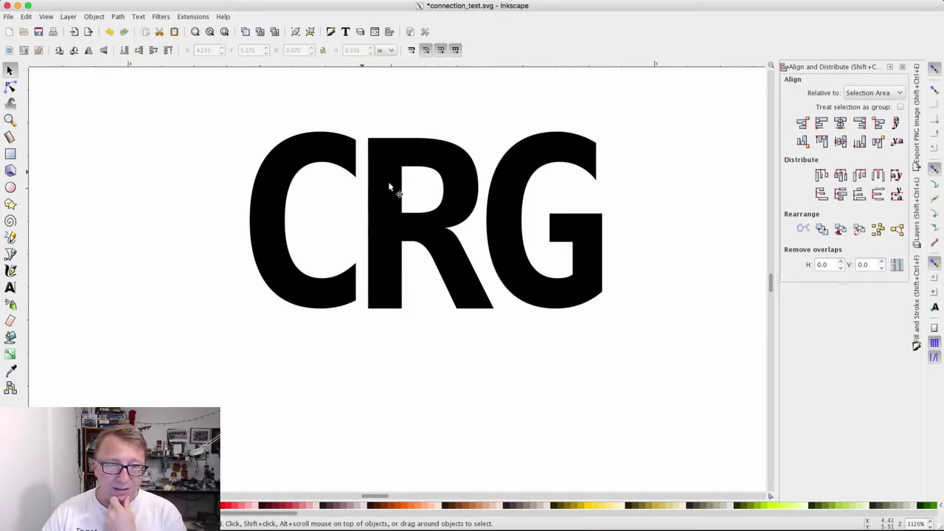
Step: Try sliding the R and G left to overlap, then undo the moves
{"action": "left_click_drag", "start_coordinate": [391, 198], "coordinate": [374, 196]}
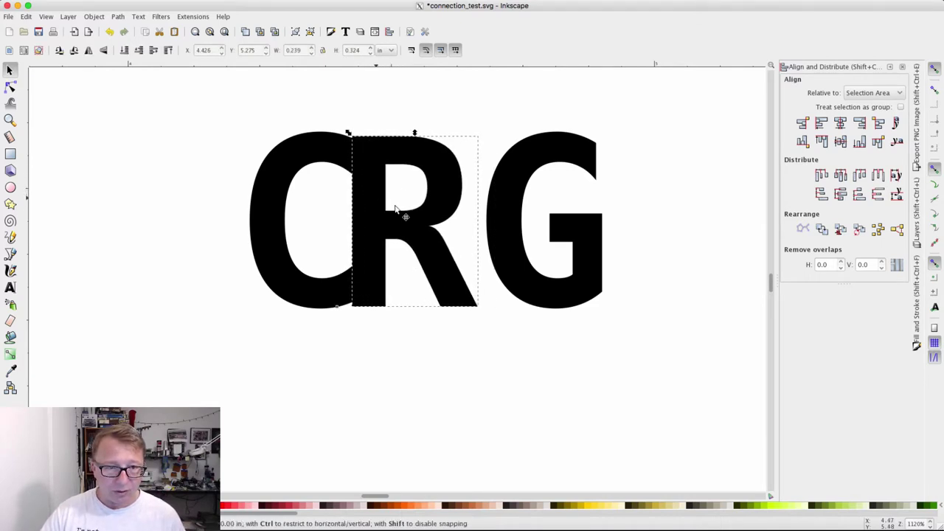
{"action": "left_click_drag", "start_coordinate": [502, 223], "coordinate": [466, 229]}
{"action": "left_click", "coordinate": [612, 238]}
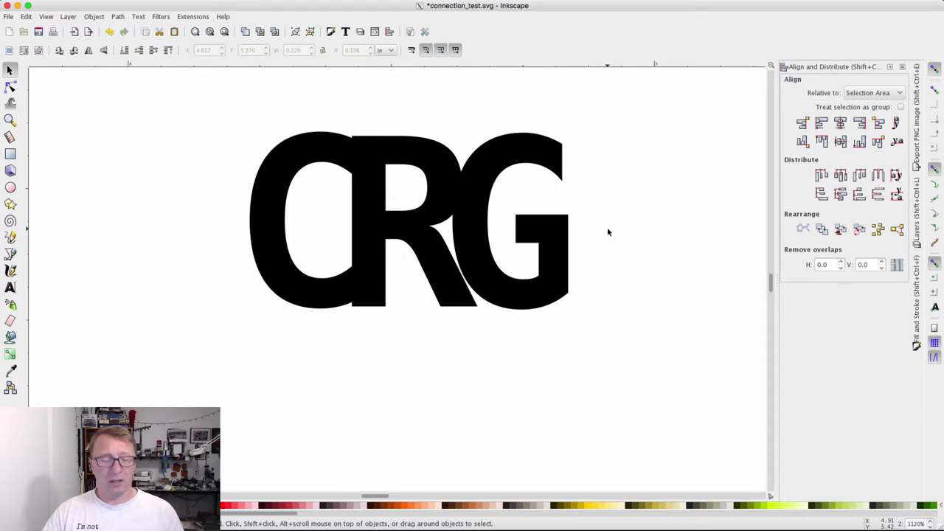
{"action": "key", "text": "ctrl+z"}
{"action": "key", "text": "ctrl+z"}
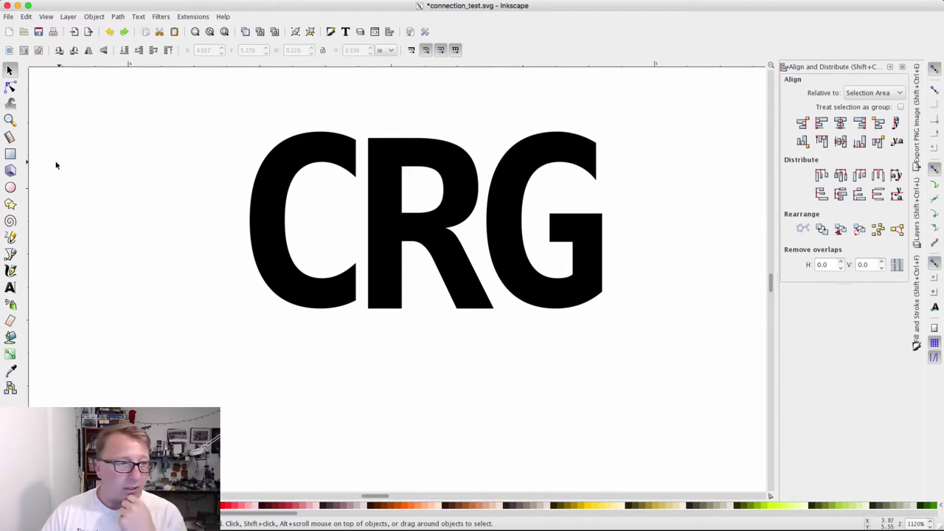
Step: Draw two red rectangles bridging the C to the R and the R to the G
{"action": "left_click", "coordinate": [11, 154]}
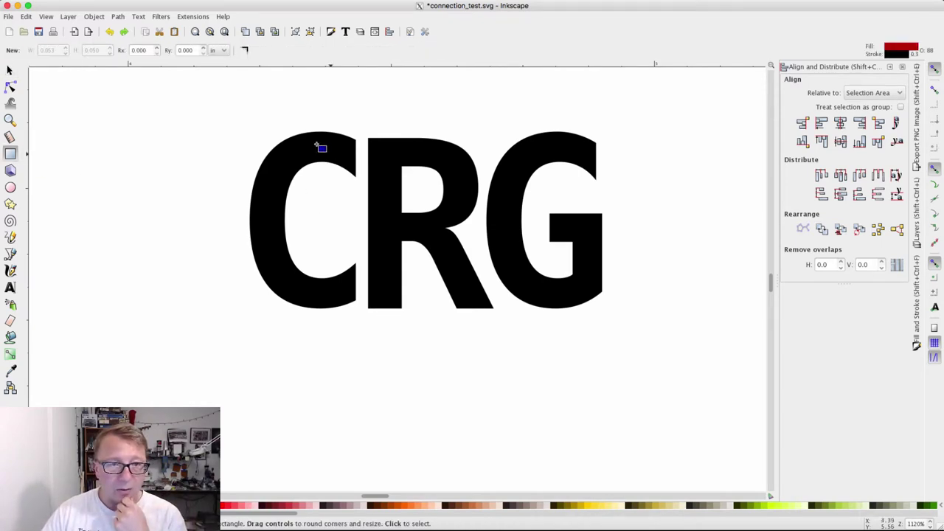
{"action": "left_click_drag", "start_coordinate": [346, 145], "coordinate": [379, 163]}
{"action": "left_click_drag", "start_coordinate": [470, 179], "coordinate": [501, 195]}
{"action": "left_click", "coordinate": [8, 68]}
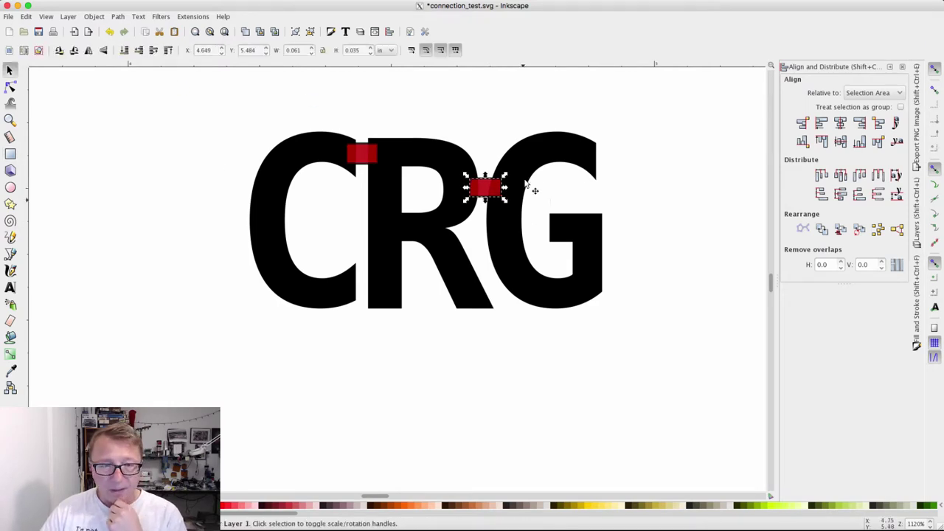
{"action": "left_click", "coordinate": [421, 89]}
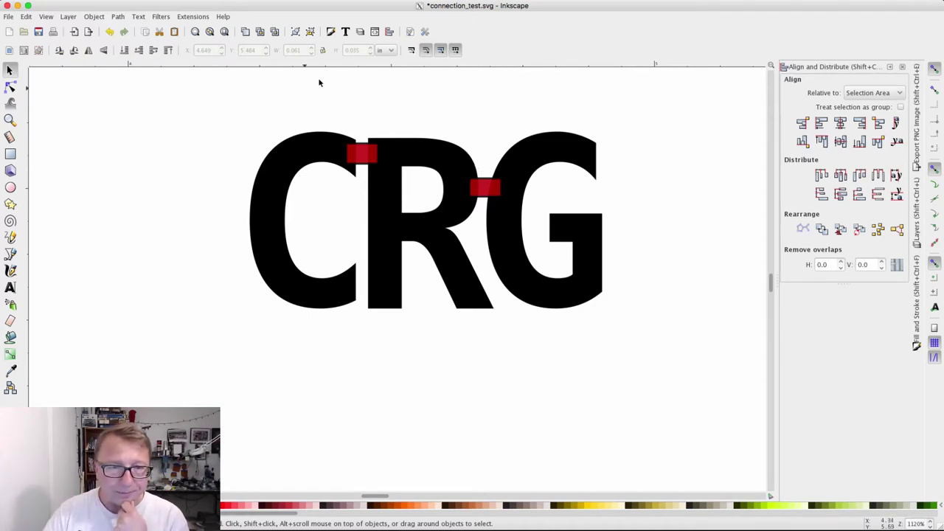
Step: Narrow the C–R bridge from both its left and right sides
{"action": "scroll", "coordinate": [344, 172], "scroll_direction": "up", "scroll_amount": 1, "text": "ctrl"}
{"action": "scroll", "coordinate": [348, 174], "scroll_direction": "up", "scroll_amount": 2, "text": "ctrl"}
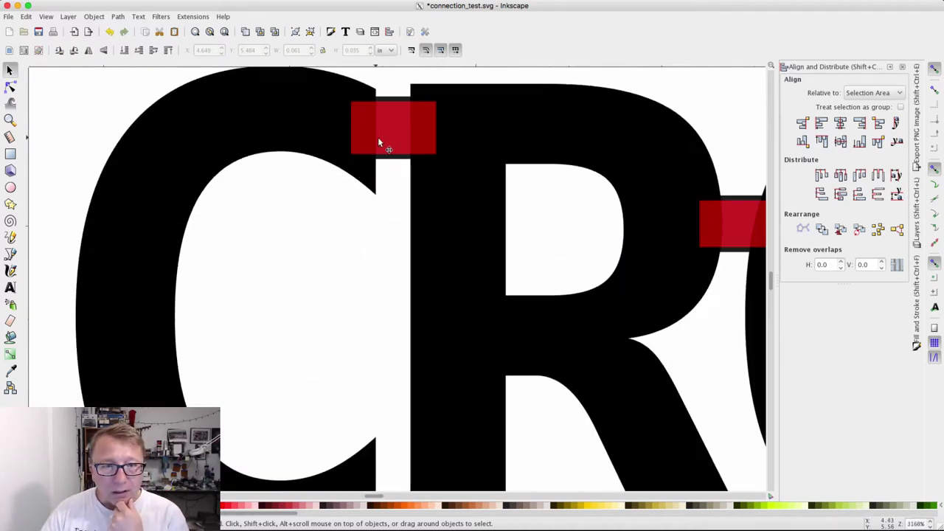
{"action": "left_click", "coordinate": [385, 139]}
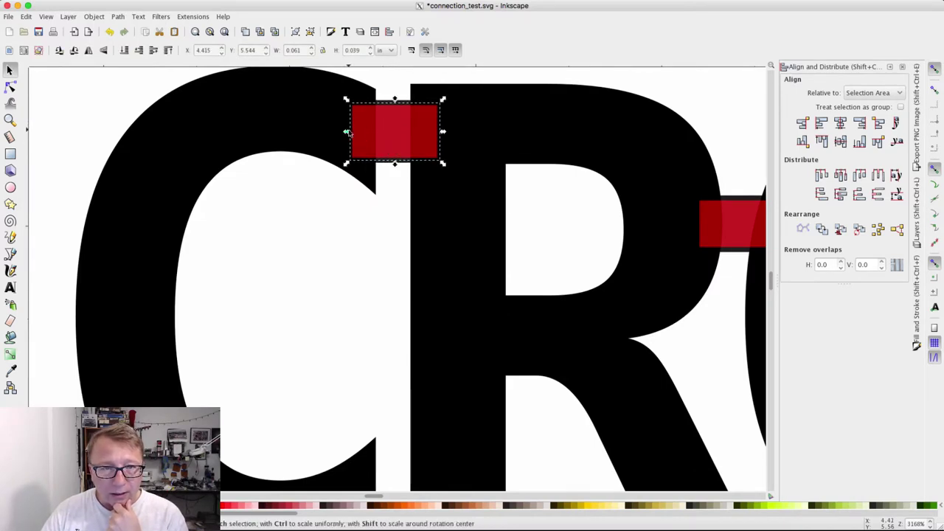
{"action": "left_click_drag", "start_coordinate": [346, 131], "coordinate": [365, 136]}
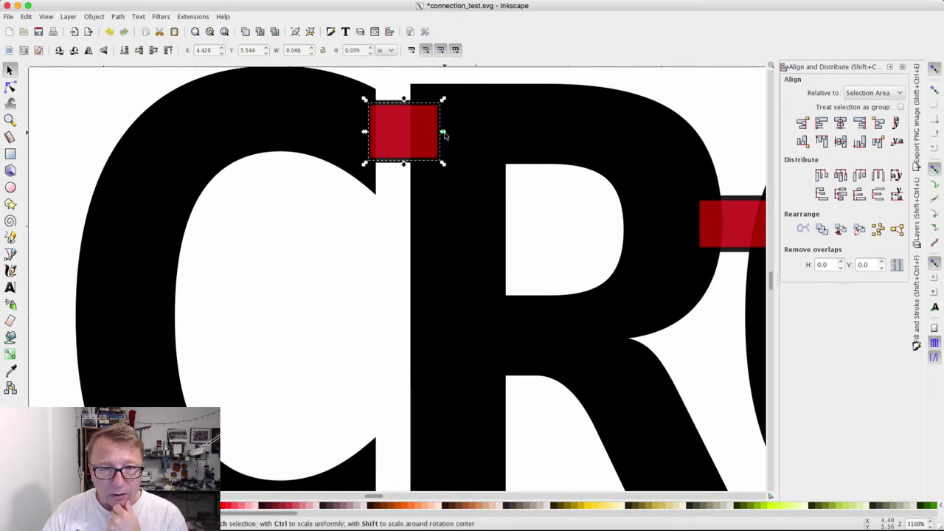
{"action": "left_click_drag", "start_coordinate": [440, 132], "coordinate": [423, 135]}
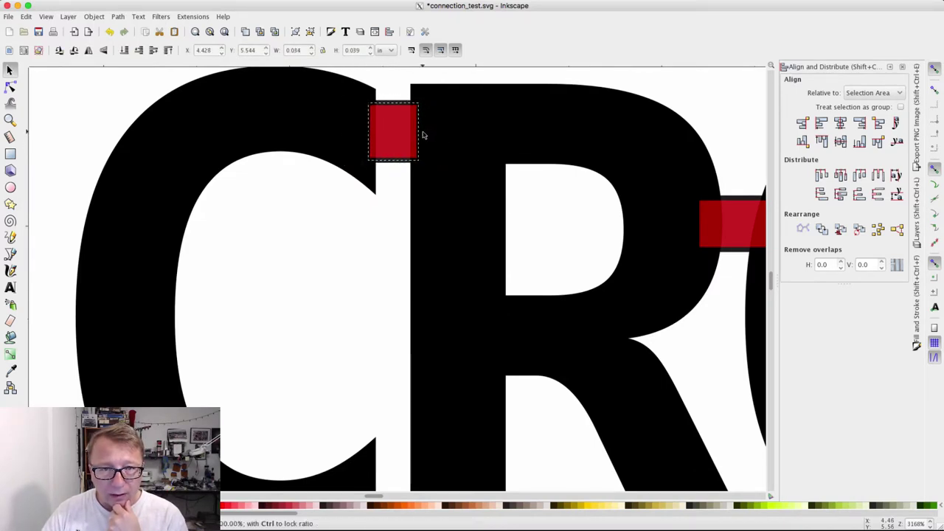
{"action": "left_click", "coordinate": [361, 251]}
Step: Trim the R–G bridge to a smaller width and height
{"action": "scroll", "coordinate": [187, 246], "scroll_direction": "right", "scroll_amount": 5}
{"action": "scroll", "coordinate": [188, 247], "scroll_direction": "right", "scroll_amount": 2}
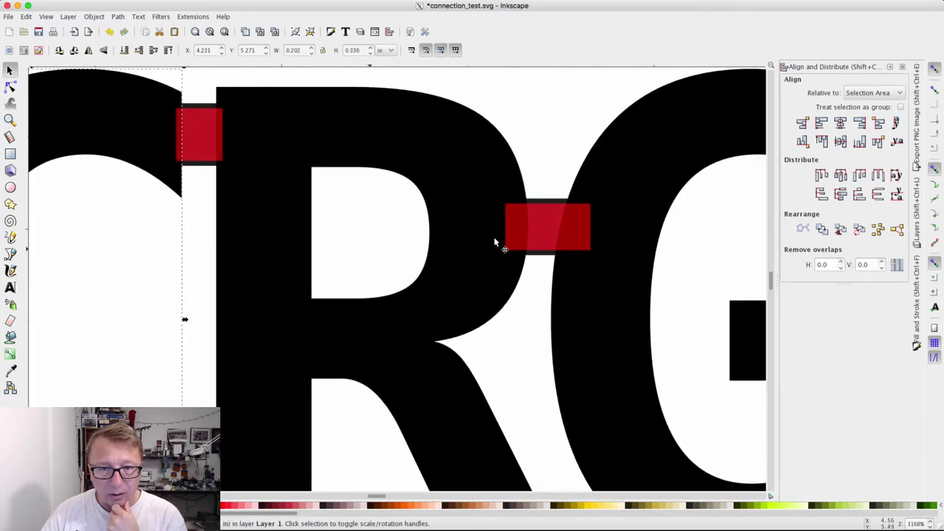
{"action": "left_click", "coordinate": [530, 221]}
{"action": "left_click_drag", "start_coordinate": [507, 231], "coordinate": [555, 257]}
{"action": "left_click_drag", "start_coordinate": [596, 228], "coordinate": [576, 230]}
{"action": "key", "text": "Tab"}
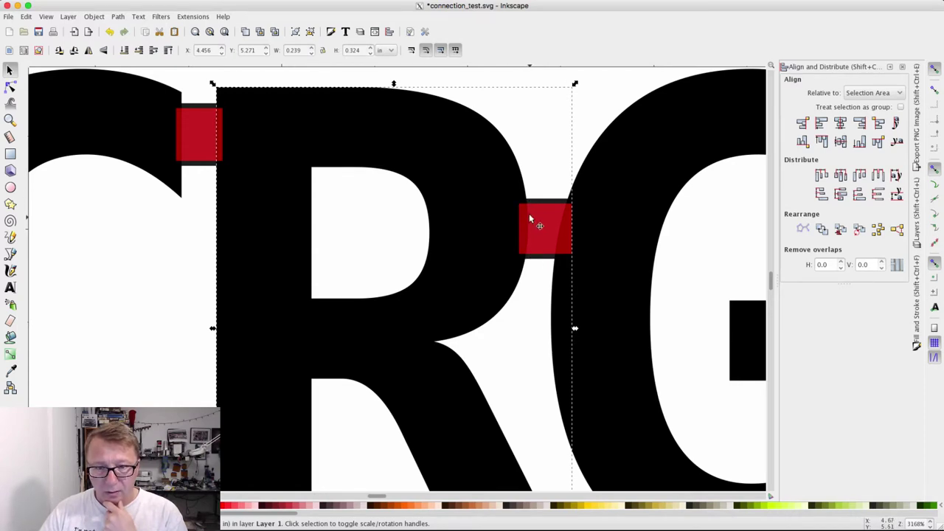
{"action": "left_click", "coordinate": [205, 91]}
Step: Duplicate the C, R and G letters and drag the bridgeless copy below the originals
{"action": "scroll", "coordinate": [288, 184], "scroll_direction": "down", "scroll_amount": 4, "text": "ctrl"}
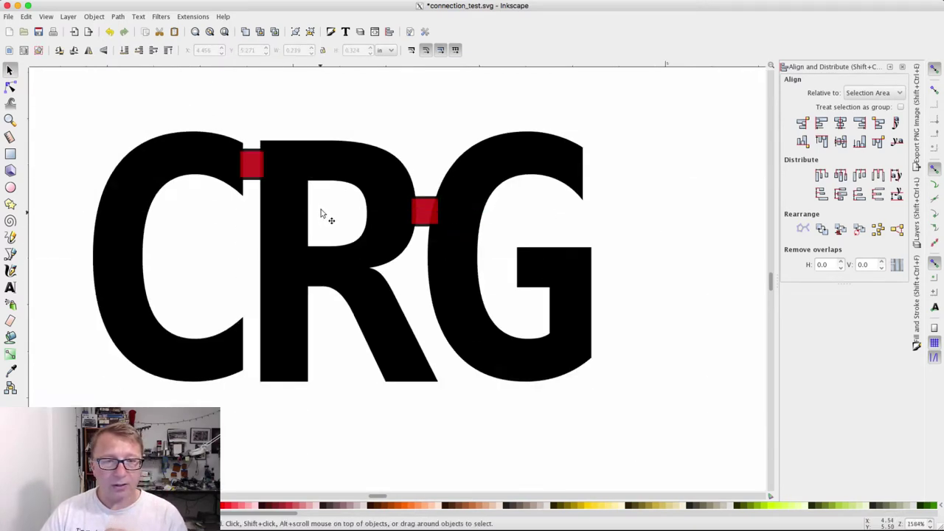
{"action": "scroll", "coordinate": [376, 175], "scroll_direction": "right", "scroll_amount": 2}
{"action": "scroll", "coordinate": [376, 175], "scroll_direction": "down", "scroll_amount": 1}
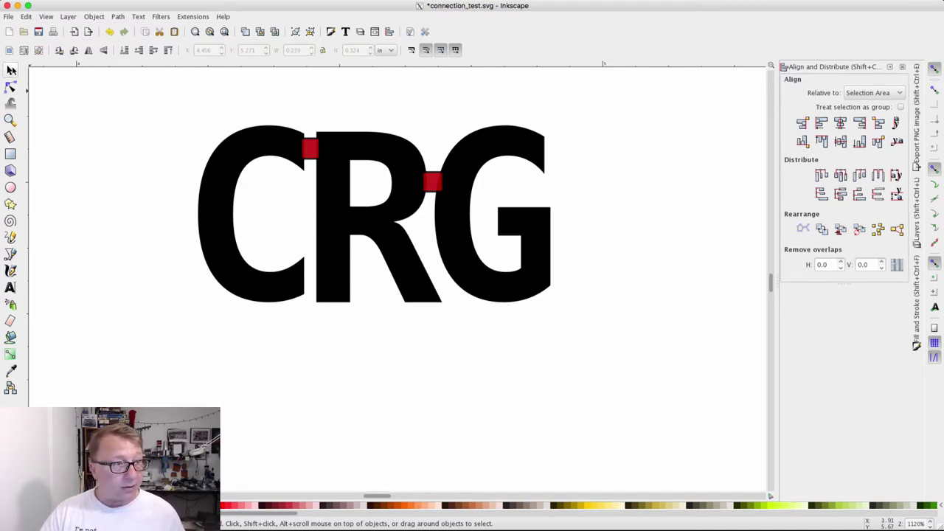
{"action": "left_click", "coordinate": [264, 143]}
{"action": "left_click", "coordinate": [388, 148], "text": "shift"}
{"action": "left_click", "coordinate": [524, 150], "text": "shift"}
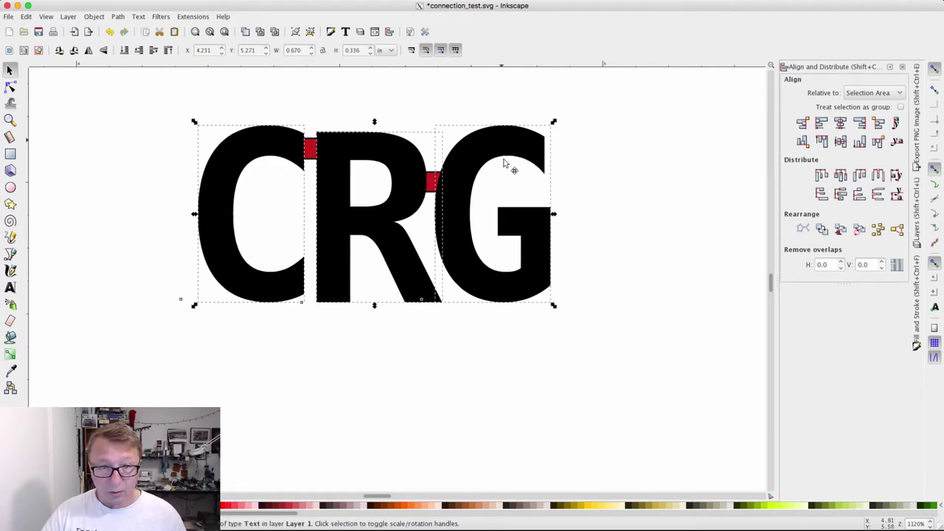
{"action": "left_click_drag", "start_coordinate": [496, 313], "coordinate": [494, 346]}
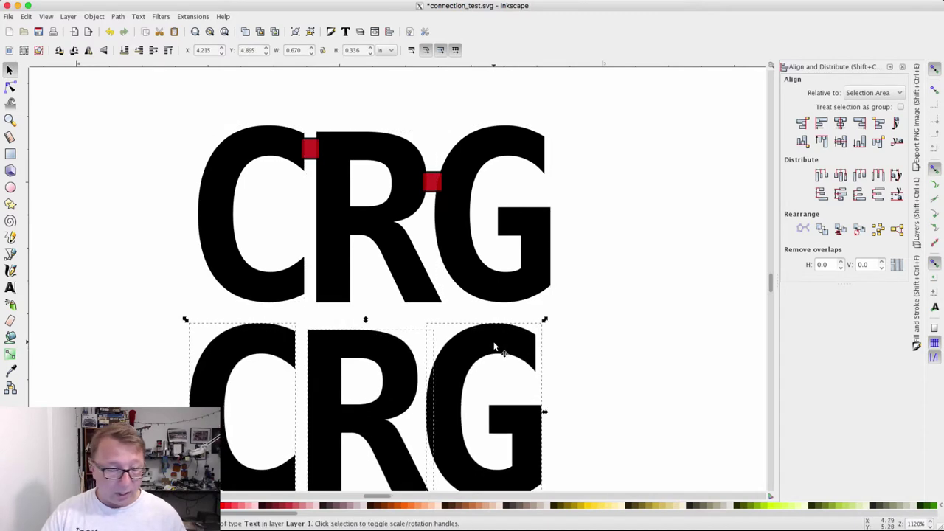
{"action": "left_click", "coordinate": [611, 325]}
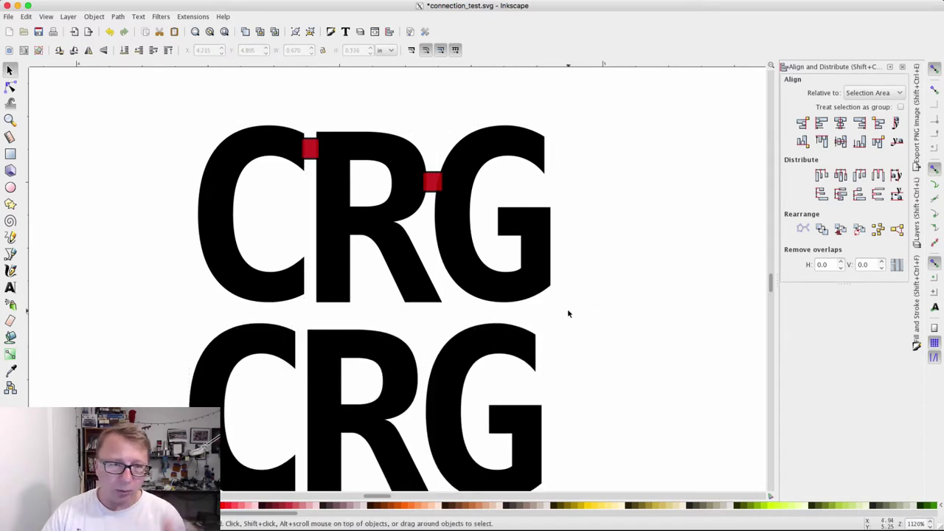
Step: Select the upper C, R and G and convert them with Path > Object to Path
{"action": "left_click", "coordinate": [261, 143]}
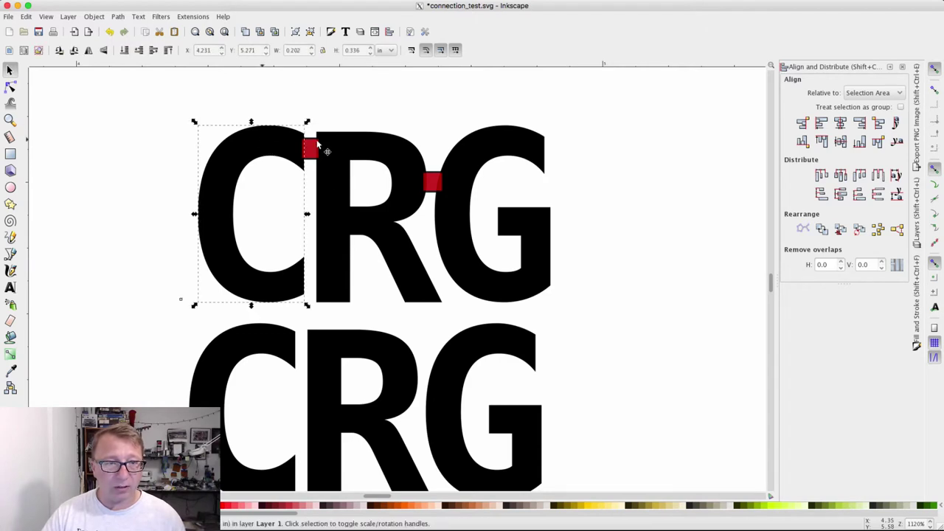
{"action": "left_click", "coordinate": [335, 146], "text": "shift"}
{"action": "left_click", "coordinate": [494, 138], "text": "shift"}
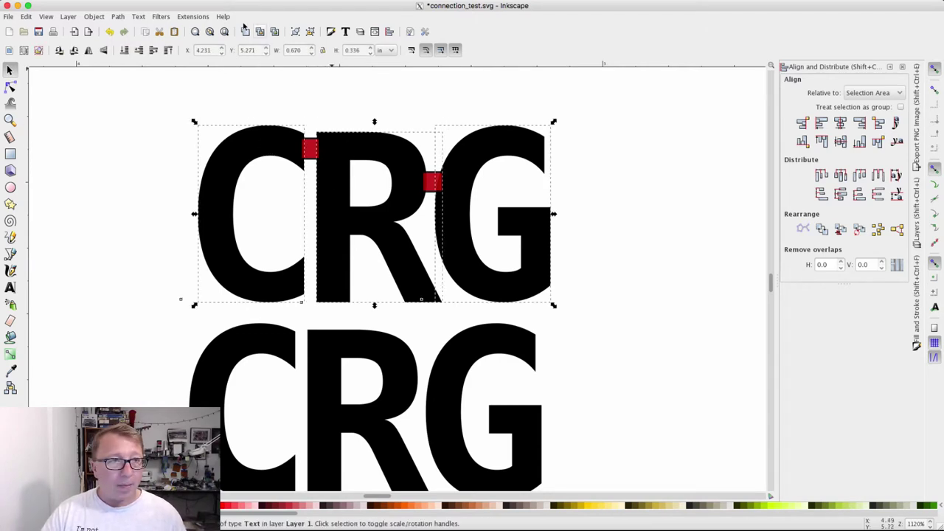
{"action": "left_click", "coordinate": [120, 16]}
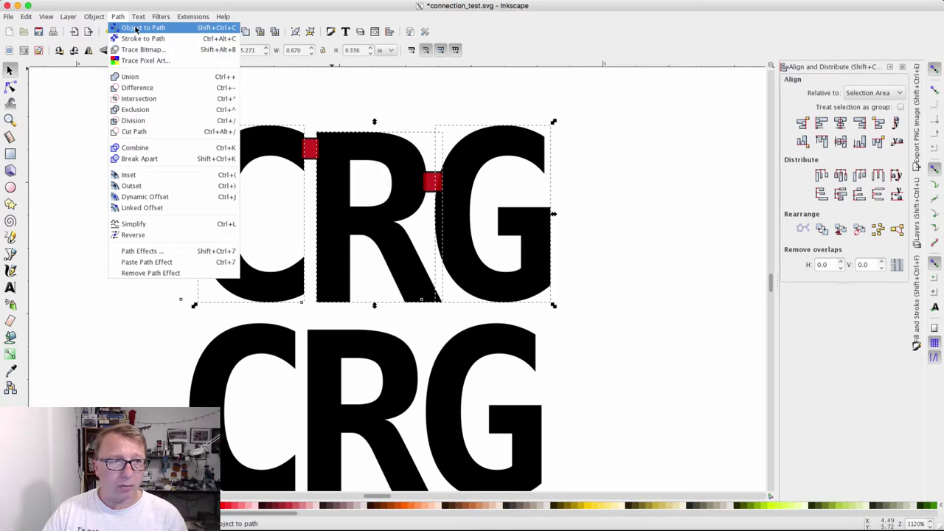
{"action": "left_click", "coordinate": [135, 30]}
Step: With the Node tool, inspect the upper C's path nodes against the lower C
{"action": "left_click", "coordinate": [164, 135]}
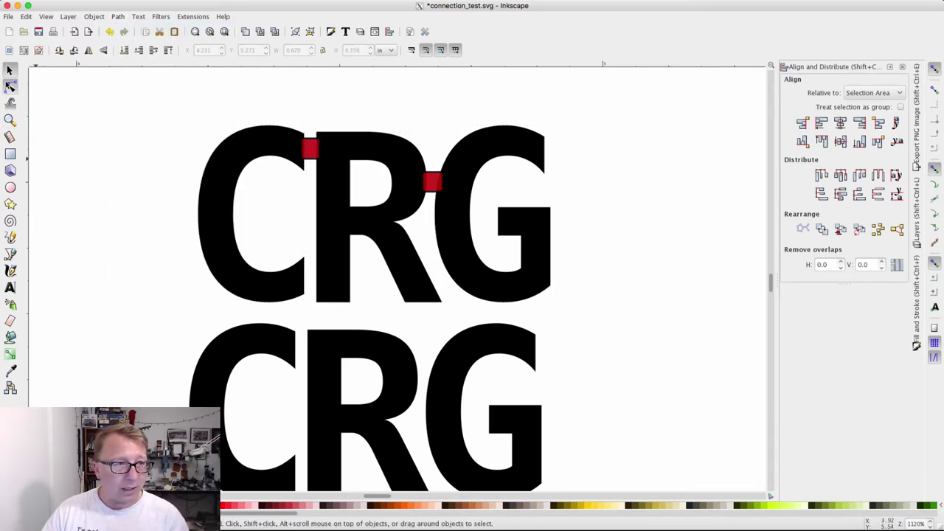
{"action": "left_click", "coordinate": [11, 86]}
{"action": "left_click", "coordinate": [271, 149]}
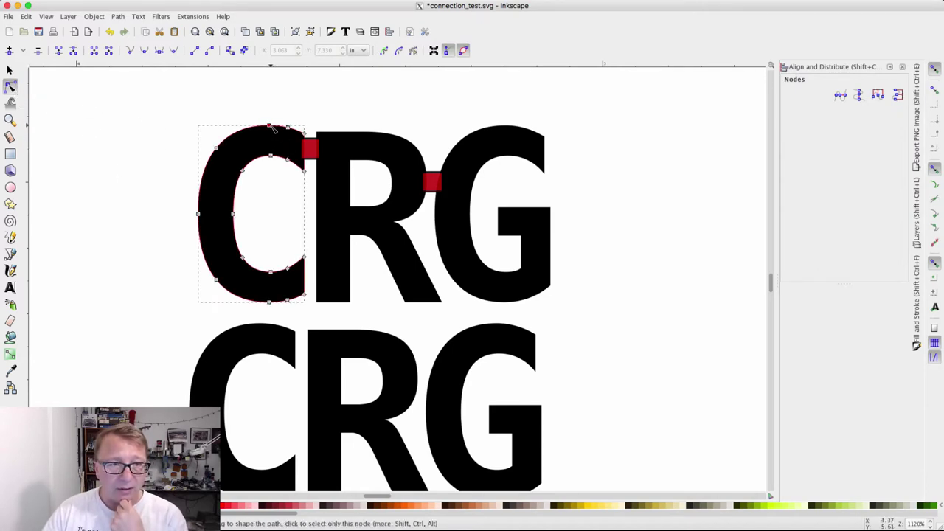
{"action": "left_click", "coordinate": [269, 348]}
{"action": "scroll", "coordinate": [267, 348], "scroll_direction": "down", "scroll_amount": 1, "text": "ctrl"}
{"action": "scroll", "coordinate": [267, 361], "scroll_direction": "down", "scroll_amount": 2}
{"action": "left_click", "coordinate": [262, 281]}
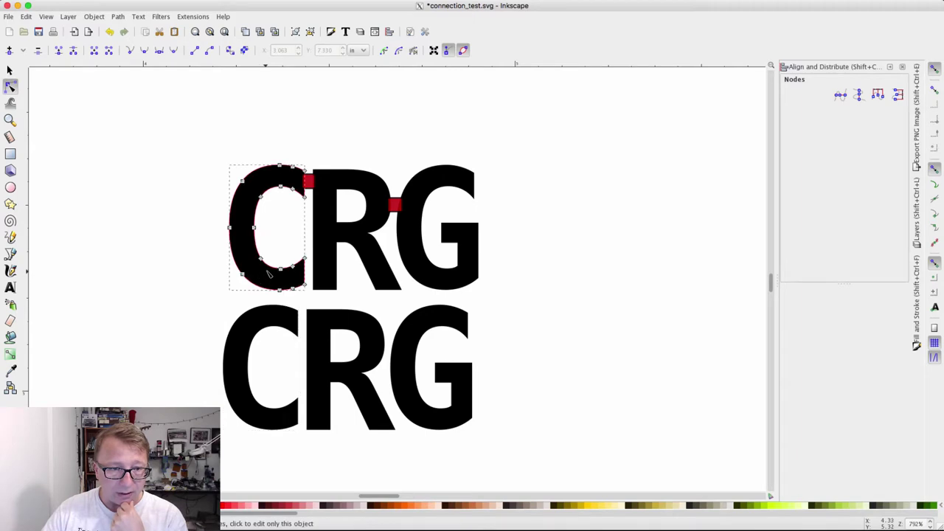
{"action": "scroll", "coordinate": [270, 273], "scroll_direction": "up", "scroll_amount": 1, "text": "ctrl"}
{"action": "scroll", "coordinate": [251, 189], "scroll_direction": "up", "scroll_amount": 1, "text": "ctrl"}
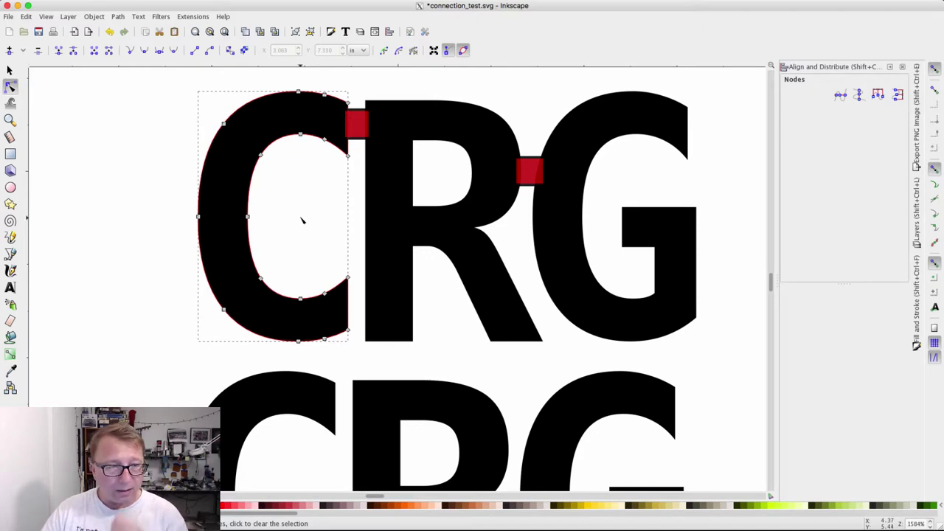
{"action": "left_click", "coordinate": [109, 161]}
Step: Ungroup the upper C, R and G, leaving the C as a standalone path
{"action": "left_click", "coordinate": [10, 69]}
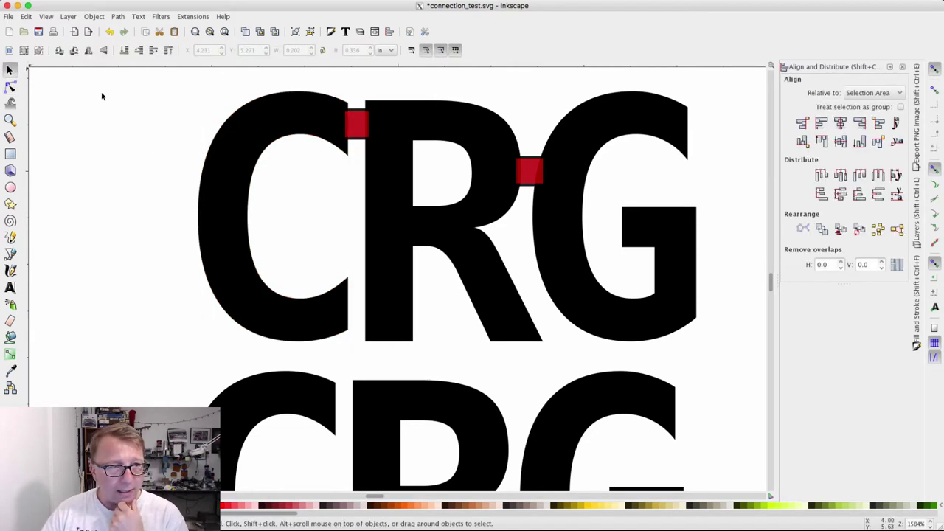
{"action": "left_click", "coordinate": [233, 142]}
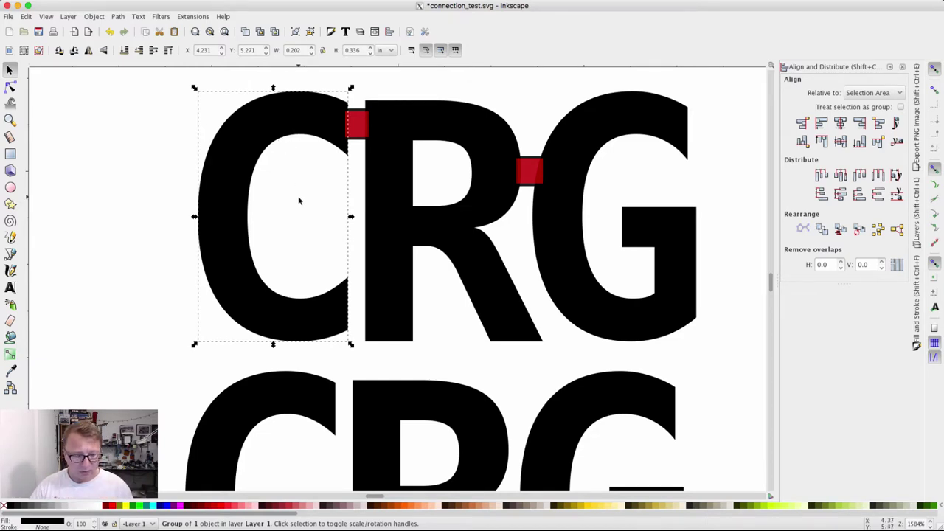
{"action": "left_click", "coordinate": [442, 130], "text": "shift"}
{"action": "left_click", "coordinate": [580, 121], "text": "shift"}
{"action": "left_click", "coordinate": [118, 16]}
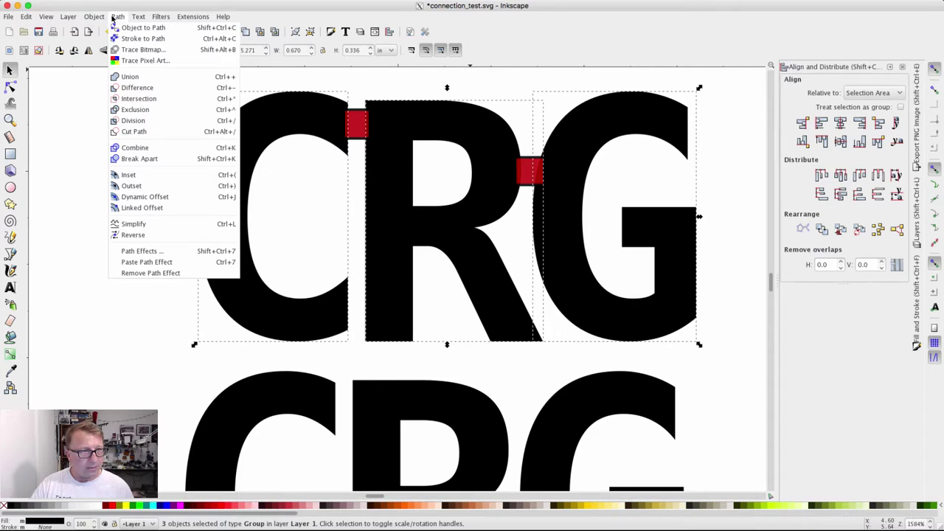
{"action": "mouse_move", "coordinate": [96, 17]}
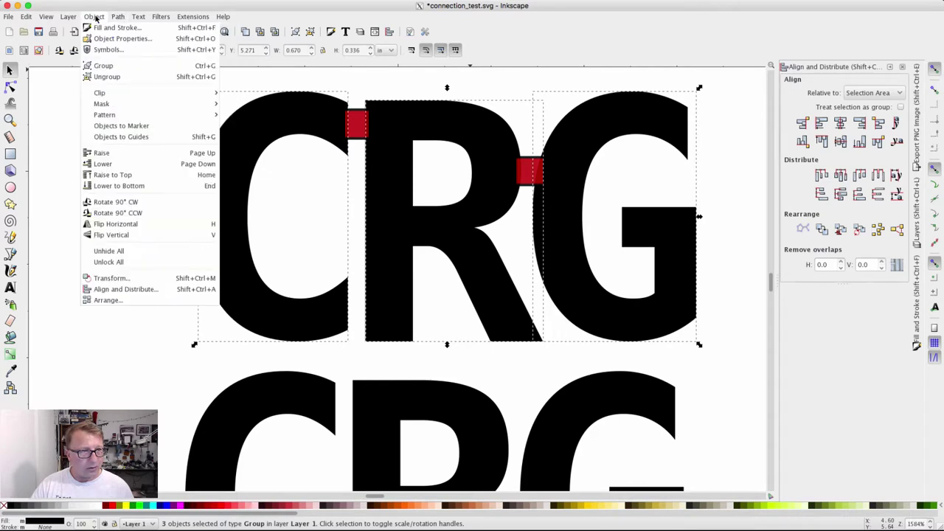
{"action": "left_click", "coordinate": [108, 77]}
{"action": "left_click", "coordinate": [105, 132]}
{"action": "left_click", "coordinate": [285, 133]}
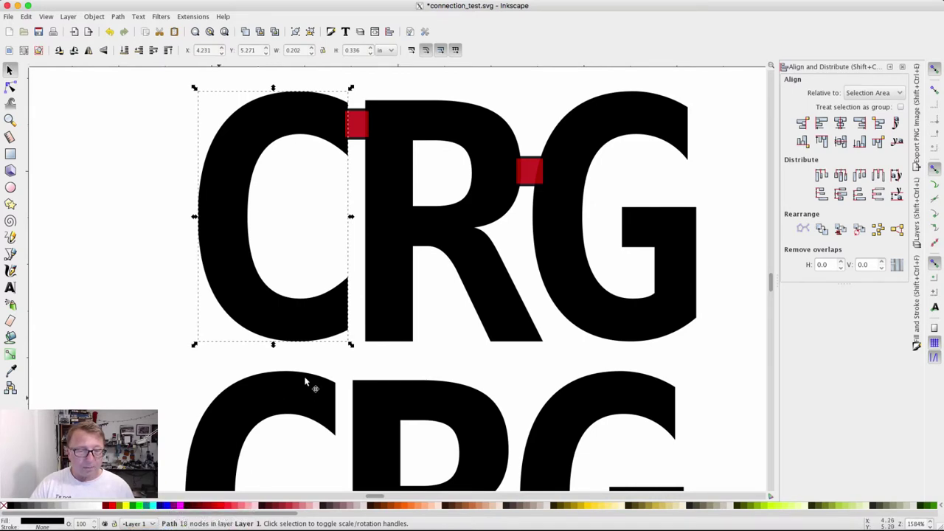
Step: Union the top C, R, G and both red connector squares into one black shape
{"action": "left_click", "coordinate": [291, 173]}
{"action": "left_click", "coordinate": [318, 110]}
{"action": "left_click", "coordinate": [165, 190]}
{"action": "scroll", "coordinate": [165, 190], "scroll_direction": "down", "scroll_amount": 1, "text": "ctrl"}
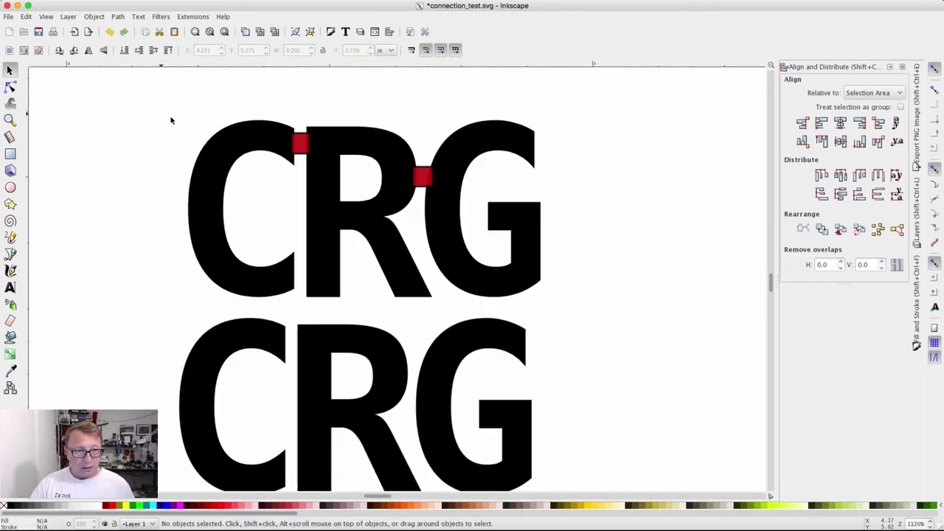
{"action": "left_click_drag", "start_coordinate": [158, 115], "coordinate": [601, 317]}
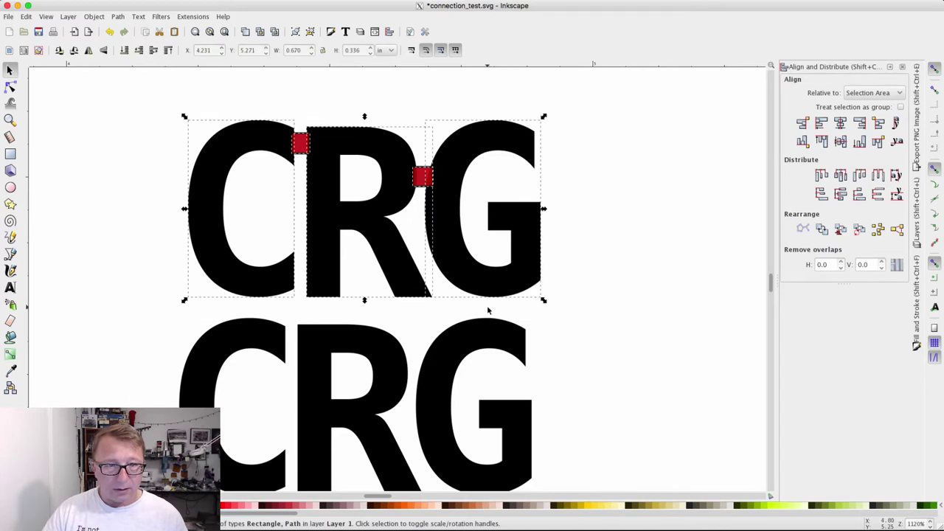
{"action": "left_click", "coordinate": [94, 17]}
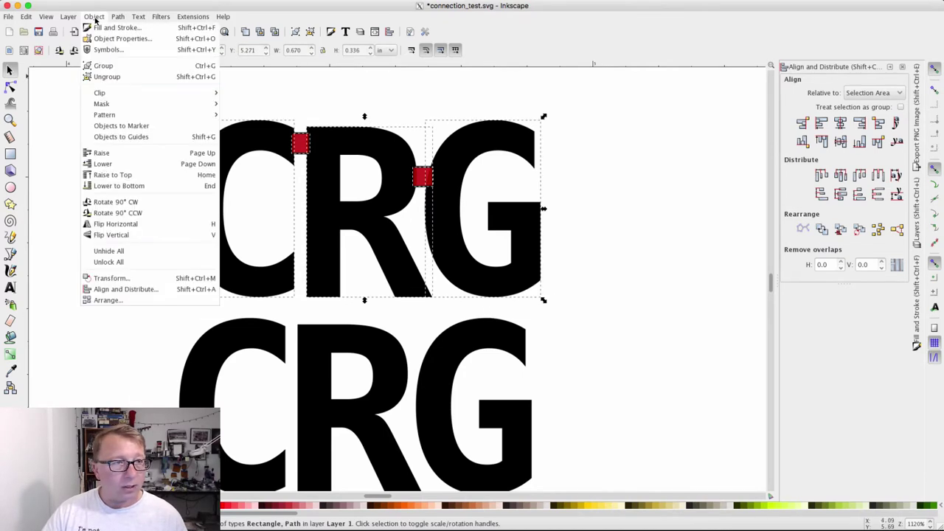
{"action": "mouse_move", "coordinate": [122, 18]}
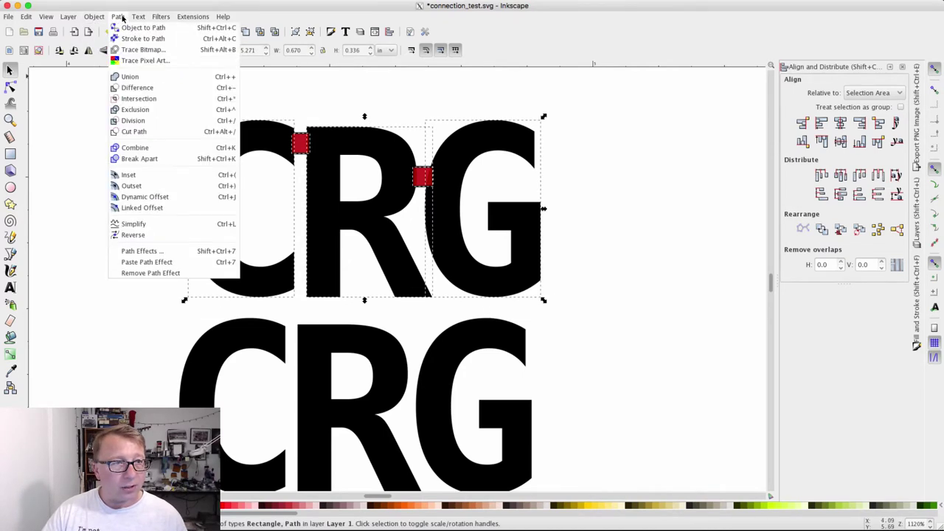
{"action": "left_click", "coordinate": [139, 78]}
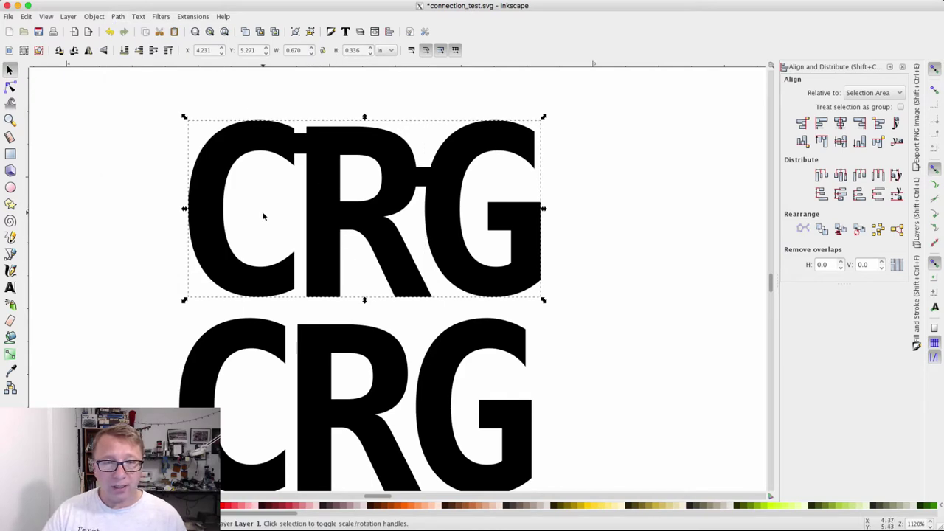
{"action": "scroll", "coordinate": [279, 206], "scroll_direction": "up", "scroll_amount": 1, "text": "ctrl"}
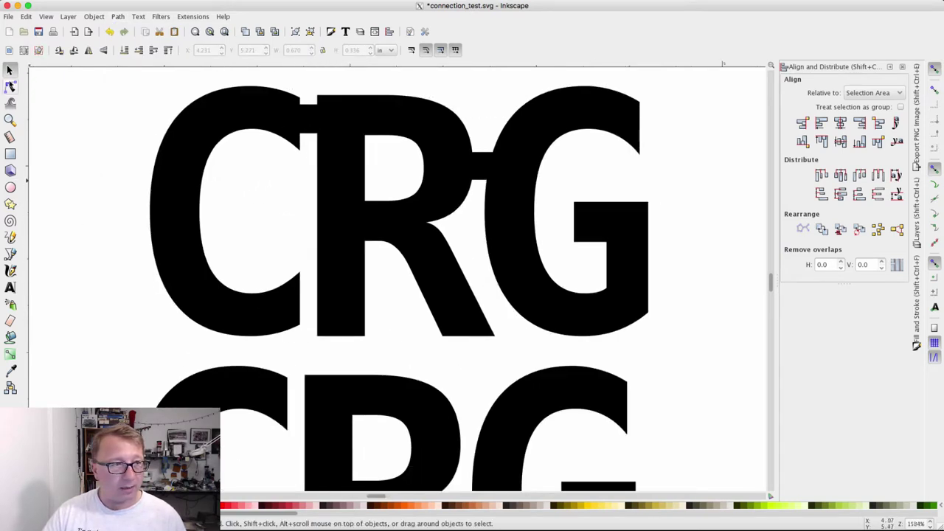
Step: Turn the edges around the C–R notch in the merged path into curves
{"action": "left_click", "coordinate": [10, 86]}
{"action": "left_click", "coordinate": [231, 96]}
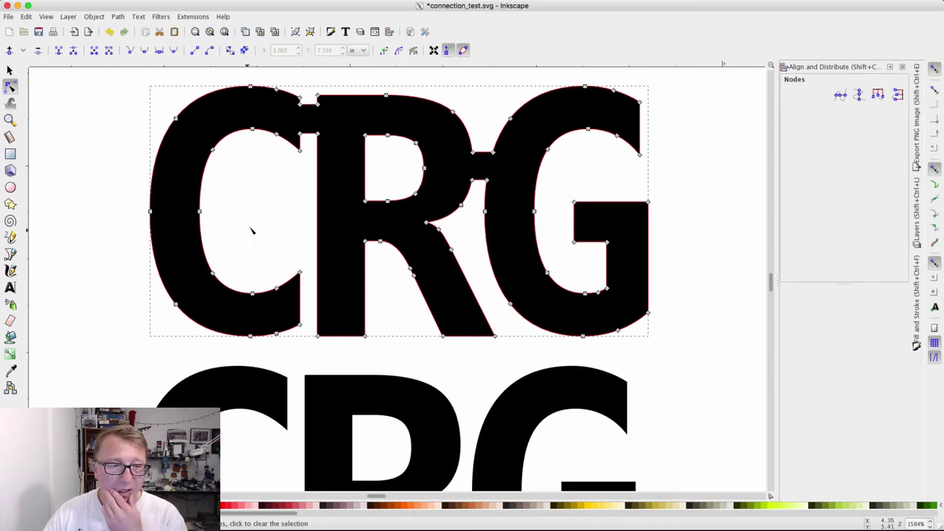
{"action": "scroll", "coordinate": [281, 193], "scroll_direction": "up", "scroll_amount": 2}
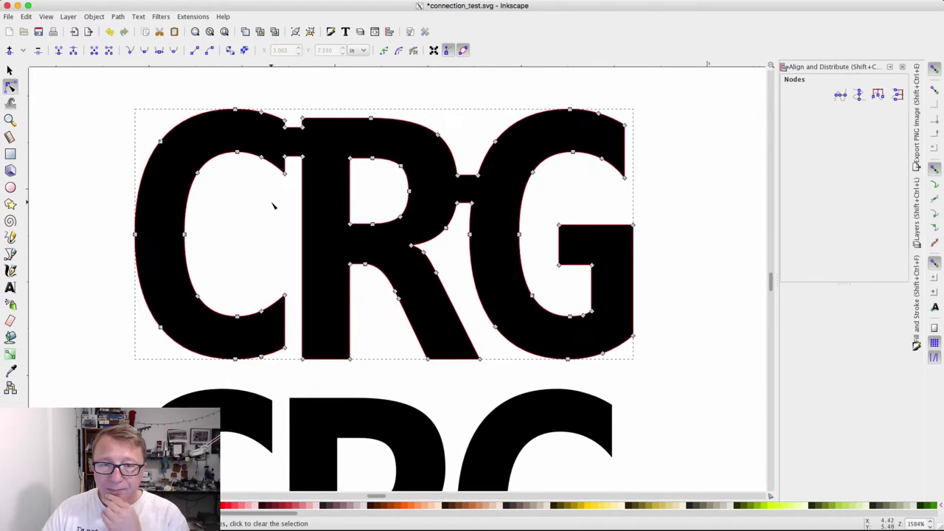
{"action": "left_click", "coordinate": [272, 211]}
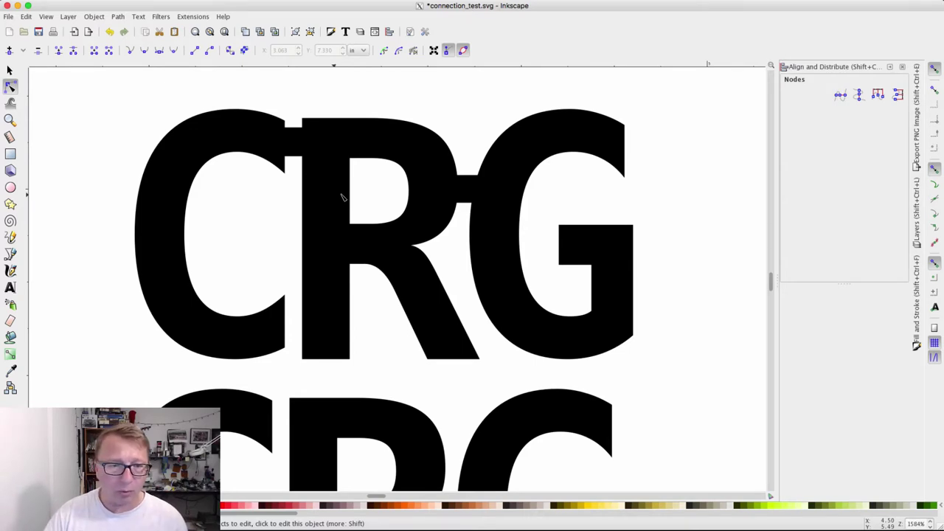
{"action": "scroll", "coordinate": [359, 174], "scroll_direction": "up", "scroll_amount": 2, "text": "ctrl"}
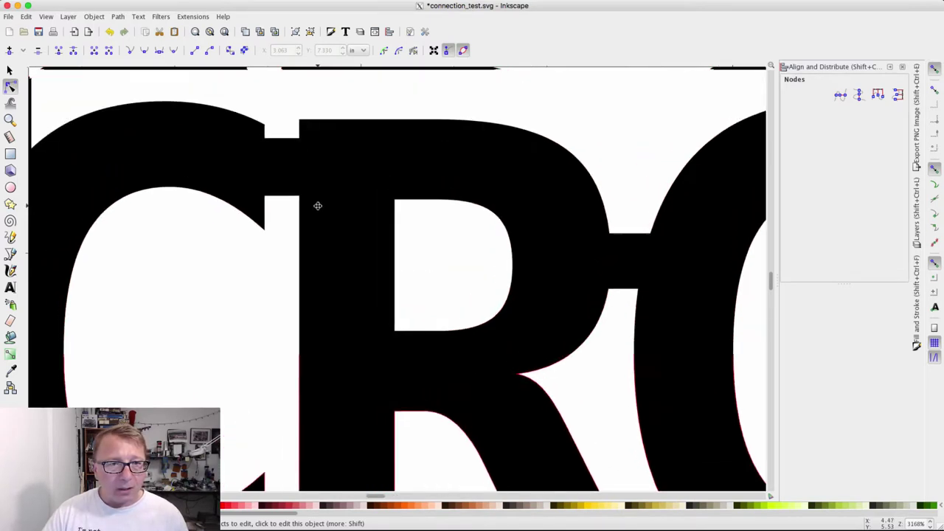
{"action": "left_click", "coordinate": [308, 177]}
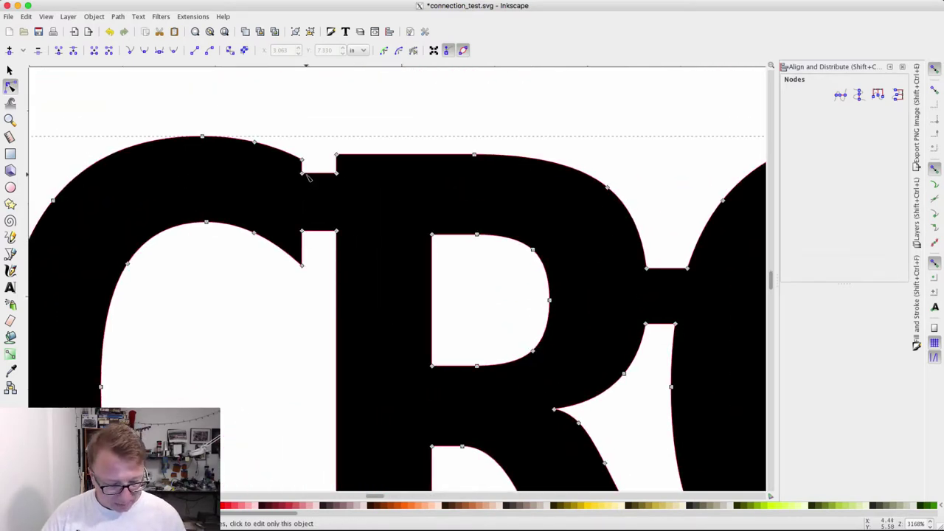
{"action": "left_click", "coordinate": [302, 174], "text": "ctrl"}
{"action": "left_click", "coordinate": [337, 174], "text": "ctrl"}
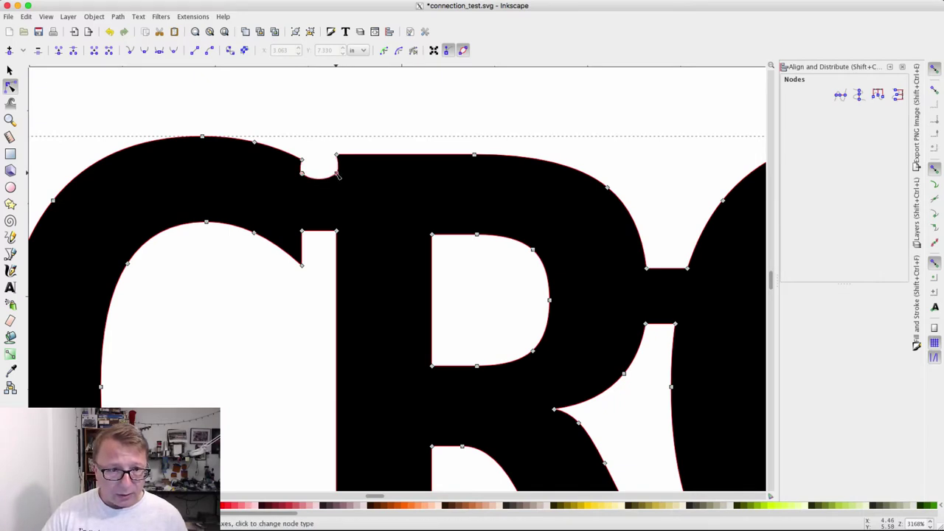
{"action": "left_click", "coordinate": [336, 231], "text": "ctrl"}
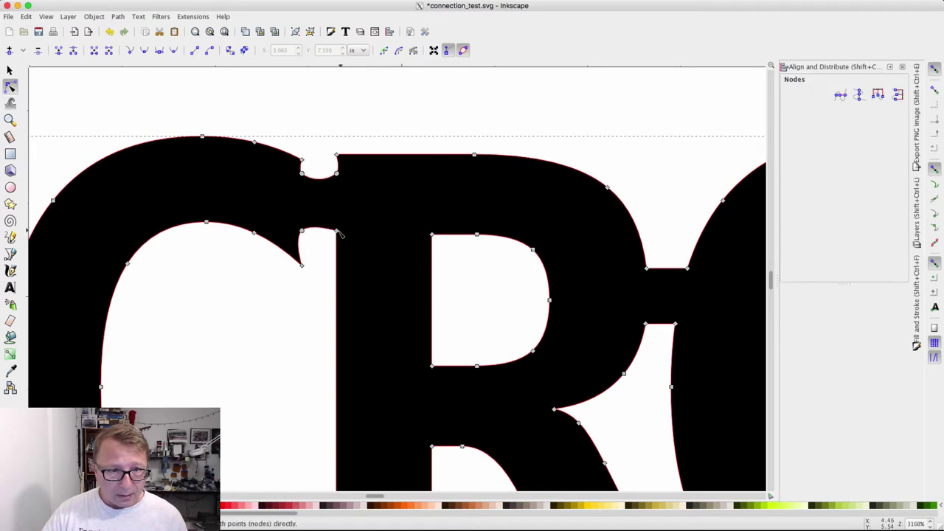
{"action": "left_click", "coordinate": [337, 232], "text": "ctrl"}
{"action": "scroll", "coordinate": [335, 314], "scroll_direction": "down", "scroll_amount": 2, "text": "ctrl"}
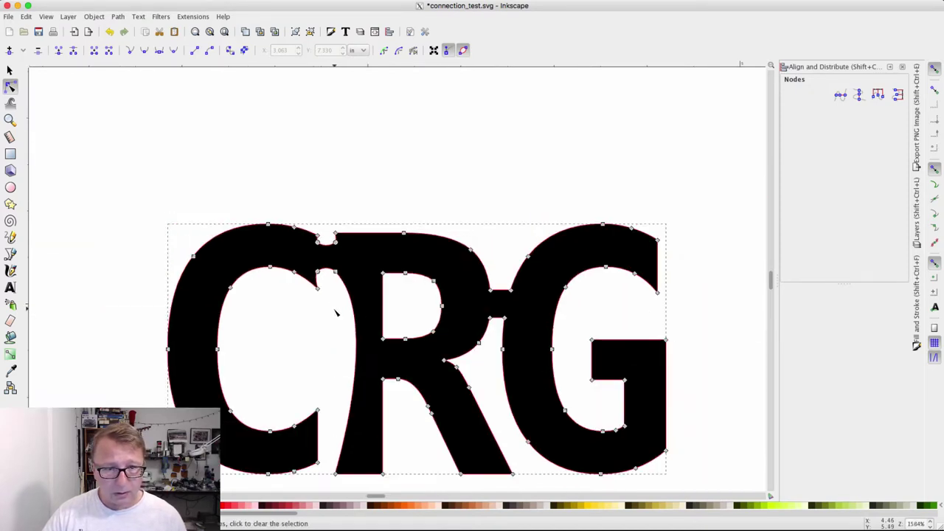
{"action": "scroll", "coordinate": [327, 245], "scroll_direction": "up", "scroll_amount": 1, "text": "ctrl"}
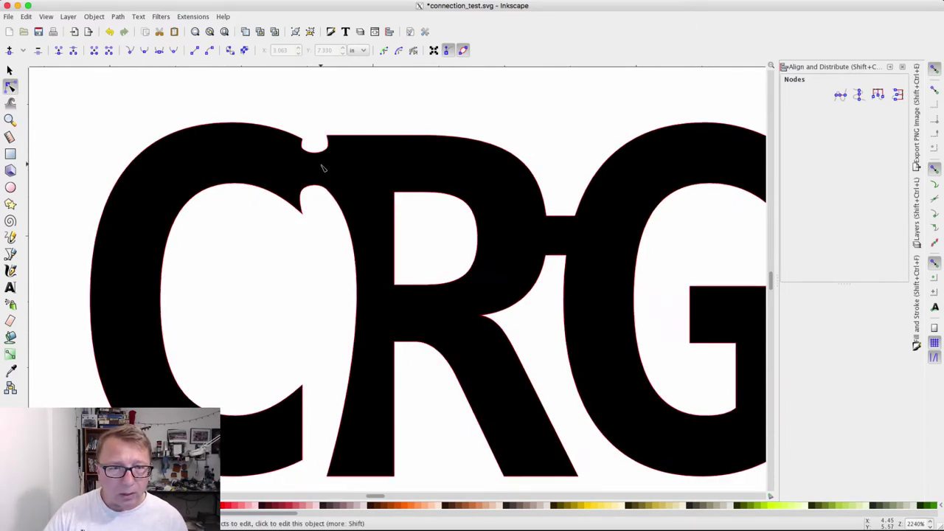
Step: Drag the notch nodes and a Bézier handle to round and deepen the C–R notch
{"action": "left_click", "coordinate": [322, 190]}
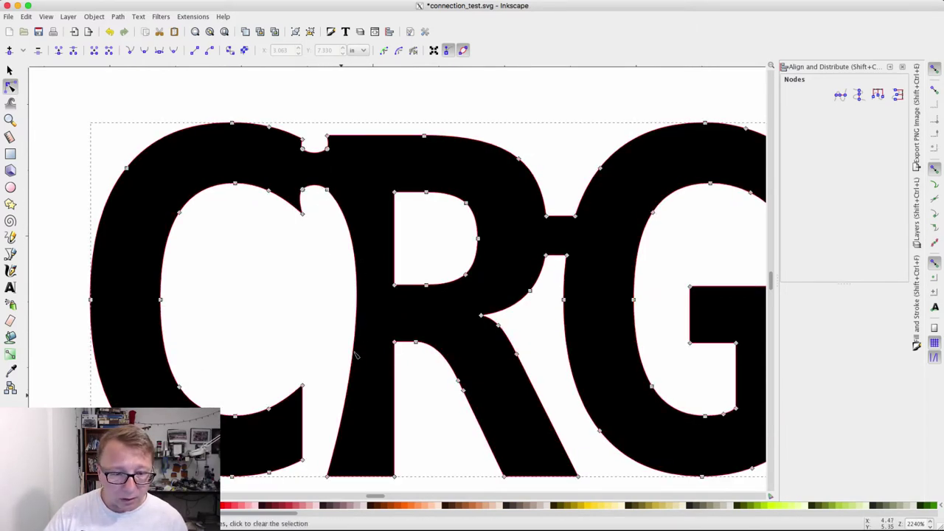
{"action": "left_click_drag", "start_coordinate": [328, 190], "coordinate": [366, 254], "text": "shift"}
{"action": "left_click", "coordinate": [330, 271]}
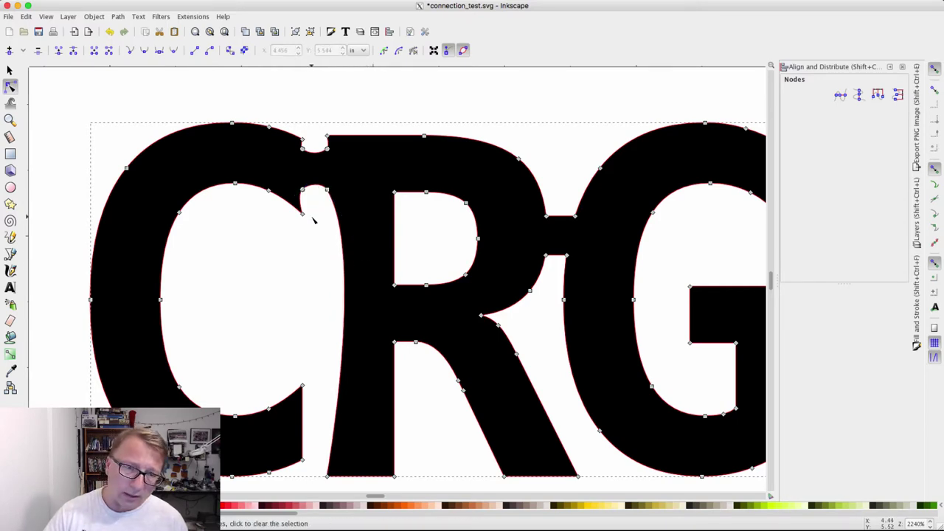
{"action": "key", "text": "Escape"}
{"action": "left_click", "coordinate": [321, 155]}
{"action": "scroll", "coordinate": [321, 155], "scroll_direction": "up", "scroll_amount": 1, "text": "ctrl"}
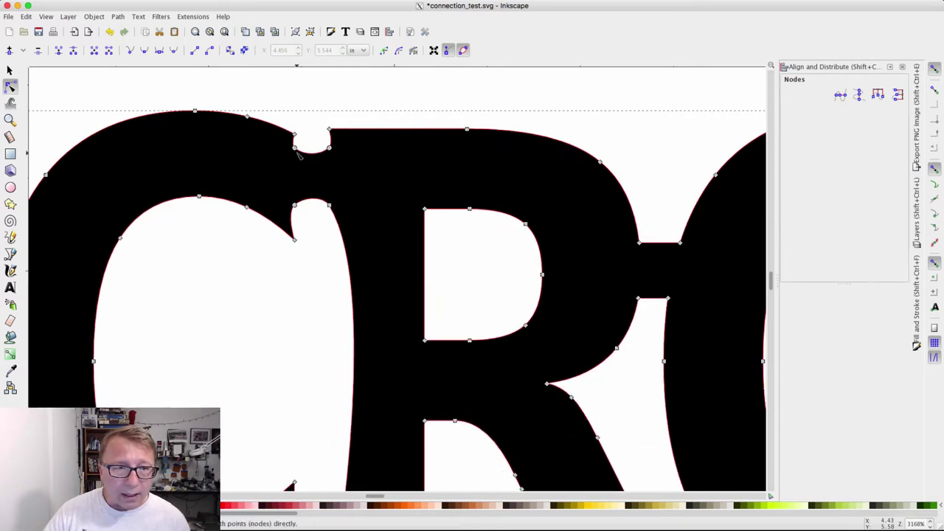
{"action": "left_click_drag", "start_coordinate": [296, 149], "coordinate": [301, 154]}
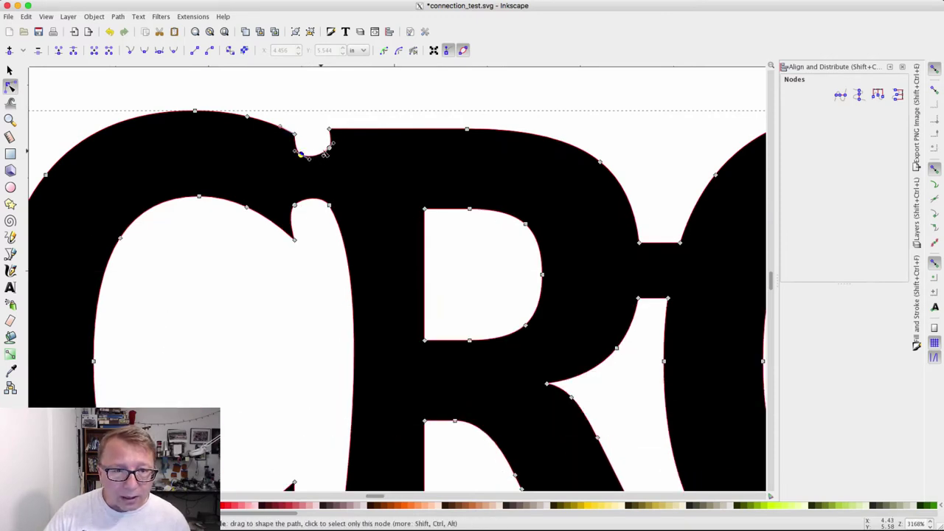
{"action": "left_click", "coordinate": [330, 148]}
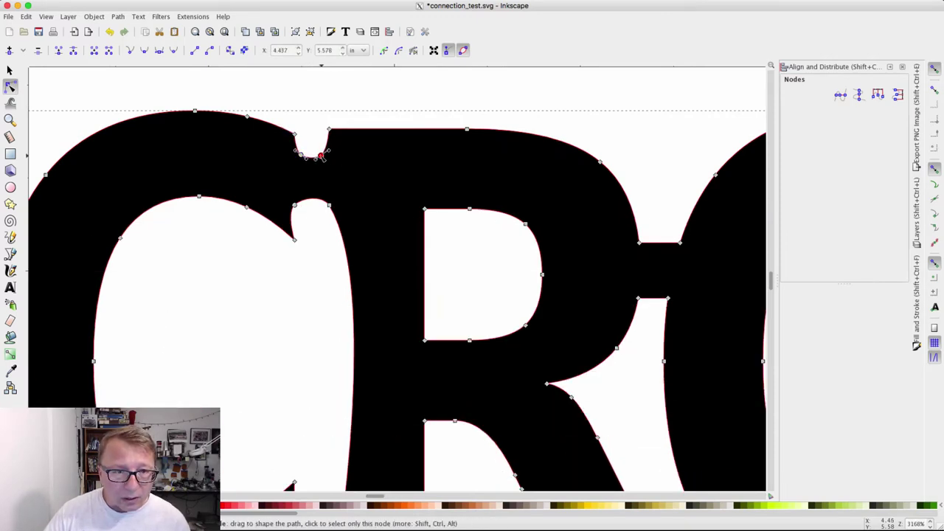
{"action": "left_click_drag", "start_coordinate": [320, 154], "coordinate": [323, 155]}
{"action": "left_click", "coordinate": [320, 146]}
{"action": "scroll", "coordinate": [369, 170], "scroll_direction": "down", "scroll_amount": 1, "text": "ctrl"}
{"action": "scroll", "coordinate": [398, 213], "scroll_direction": "down", "scroll_amount": 1, "text": "ctrl"}
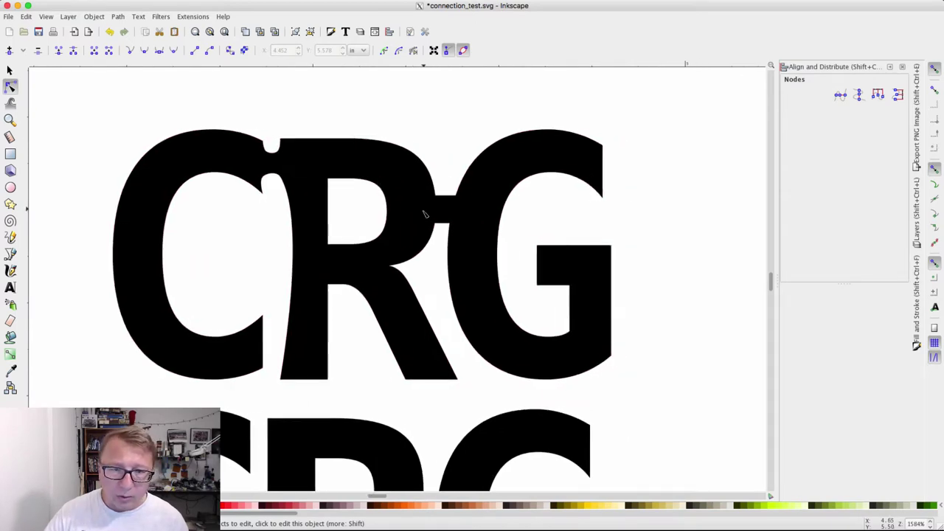
Step: Make the nodes at the upper and lower R–G notches smooth
{"action": "scroll", "coordinate": [438, 206], "scroll_direction": "up", "scroll_amount": 2, "text": "ctrl"}
{"action": "left_click", "coordinate": [431, 181]}
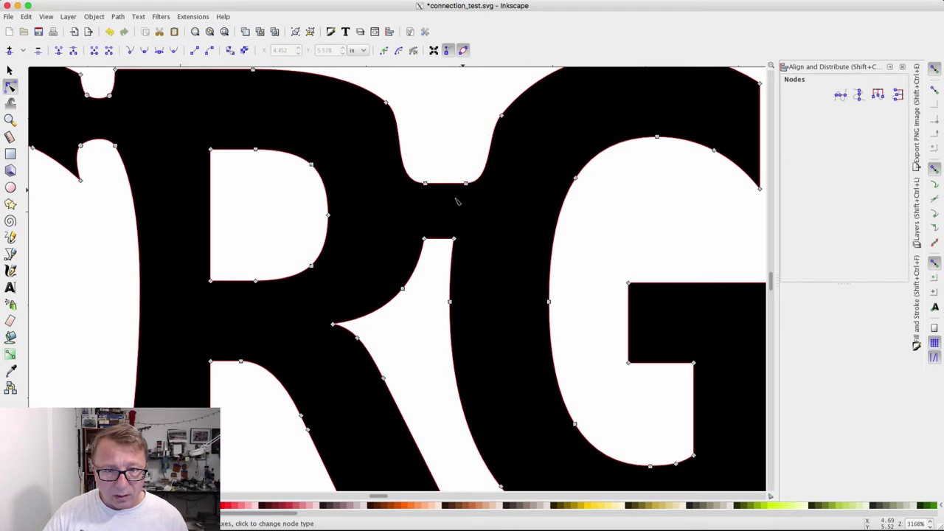
{"action": "left_click", "coordinate": [466, 183], "text": "ctrl"}
{"action": "left_click", "coordinate": [425, 240], "text": "ctrl"}
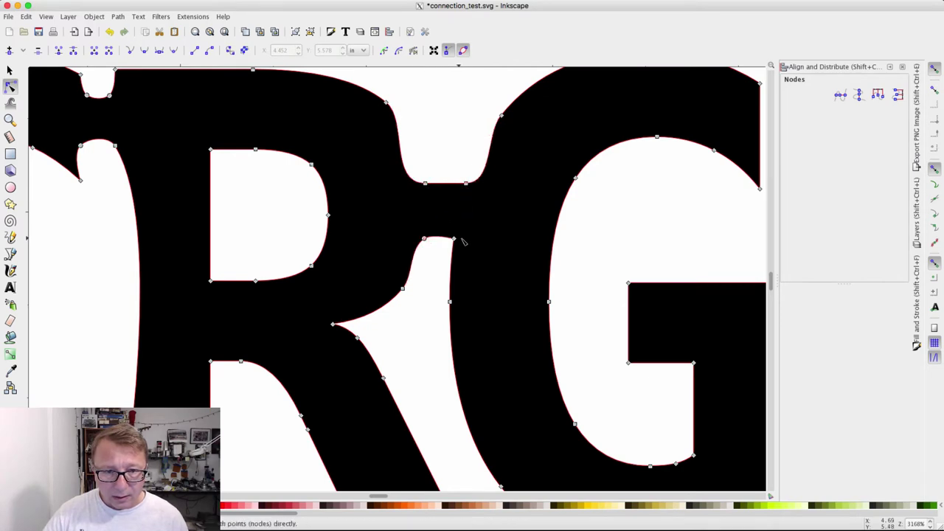
{"action": "left_click", "coordinate": [453, 239], "text": "ctrl"}
{"action": "left_click", "coordinate": [454, 239], "text": "ctrl"}
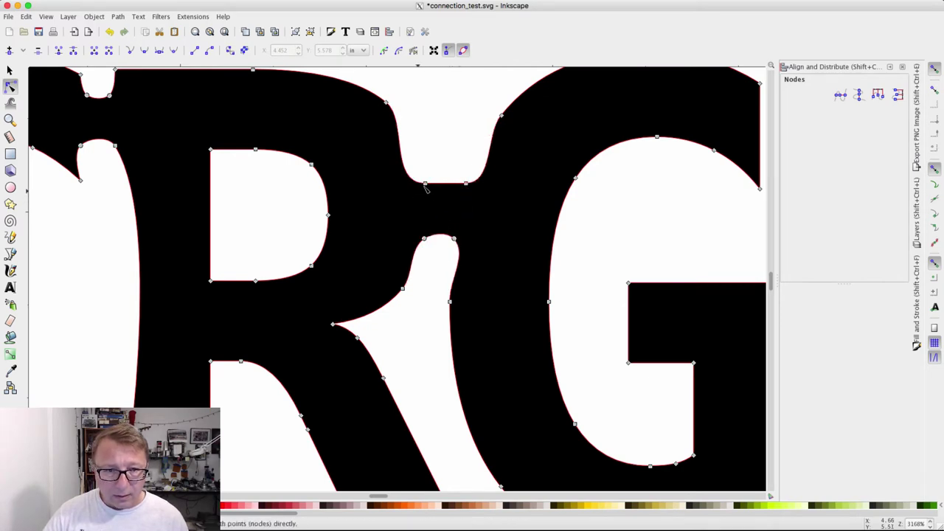
Step: Drag the R–G notch nodes and curves to round off both notches
{"action": "left_click_drag", "start_coordinate": [453, 183], "coordinate": [459, 190]}
{"action": "left_click", "coordinate": [465, 184]}
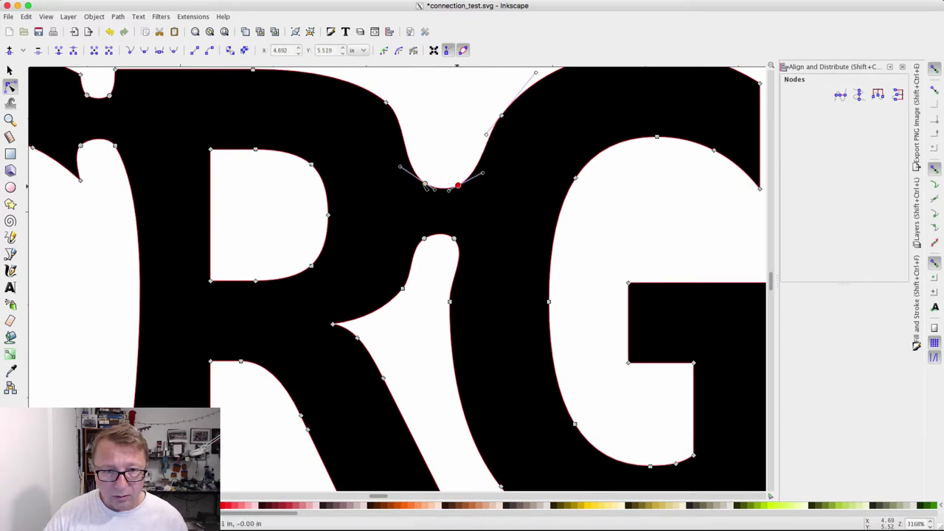
{"action": "left_click", "coordinate": [454, 230]}
{"action": "left_click_drag", "start_coordinate": [453, 238], "coordinate": [443, 237]}
{"action": "left_click", "coordinate": [426, 238]}
{"action": "left_click", "coordinate": [432, 170]}
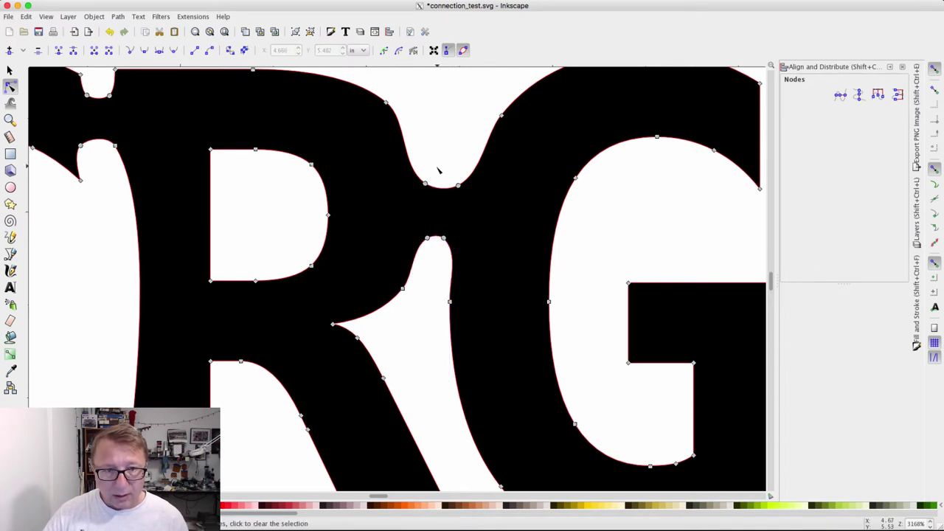
{"action": "left_click_drag", "start_coordinate": [456, 198], "coordinate": [462, 174]}
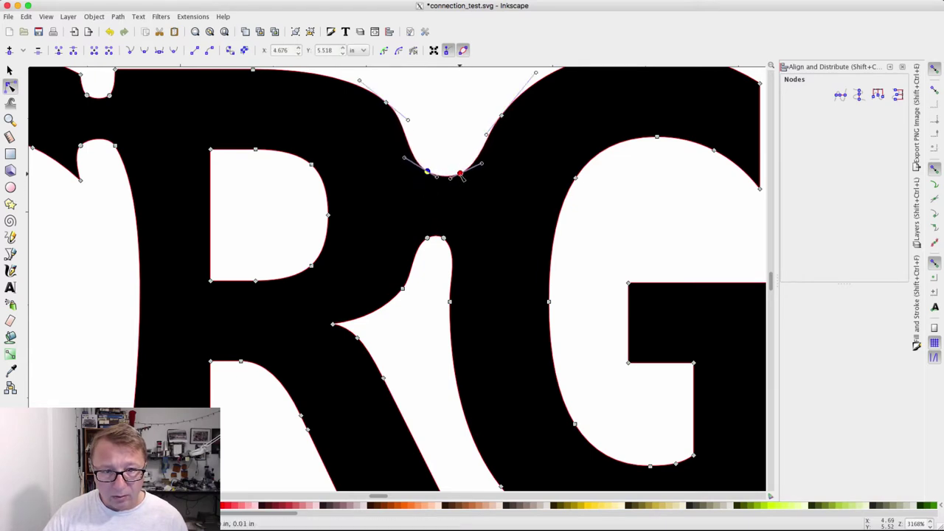
{"action": "key", "text": "Escape"}
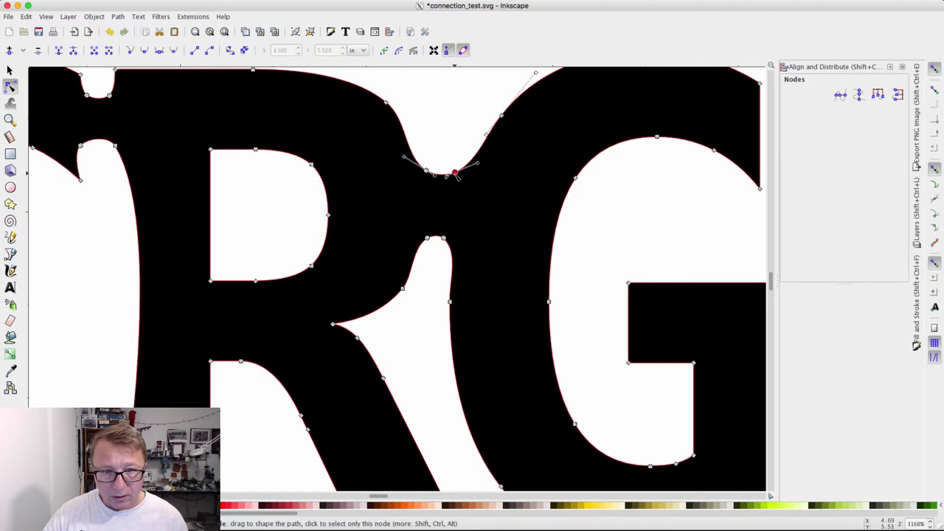
{"action": "scroll", "coordinate": [490, 170], "scroll_direction": "down", "scroll_amount": 1, "text": "ctrl"}
Step: Zoom to the top C–R notch and make its top-left node smooth
{"action": "key", "text": "Escape"}
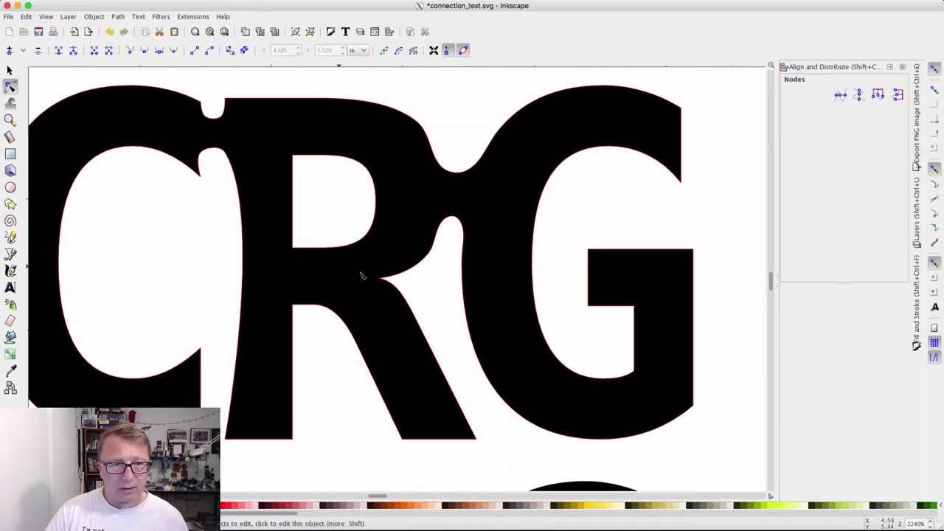
{"action": "scroll", "coordinate": [362, 273], "scroll_direction": "down", "scroll_amount": 1, "text": "ctrl"}
{"action": "scroll", "coordinate": [671, 198], "scroll_direction": "down", "scroll_amount": 1, "text": "ctrl"}
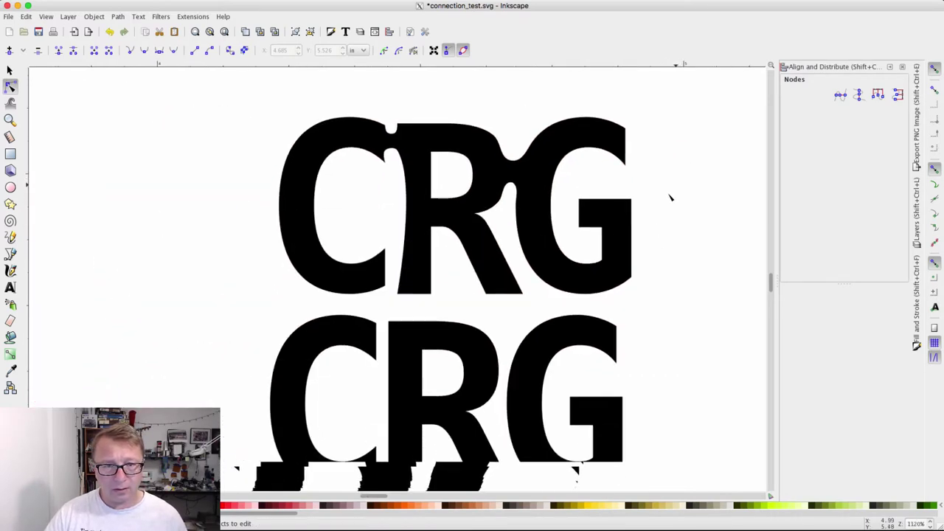
{"action": "scroll", "coordinate": [612, 219], "scroll_direction": "right", "scroll_amount": 2}
{"action": "scroll", "coordinate": [577, 213], "scroll_direction": "right", "scroll_amount": 1}
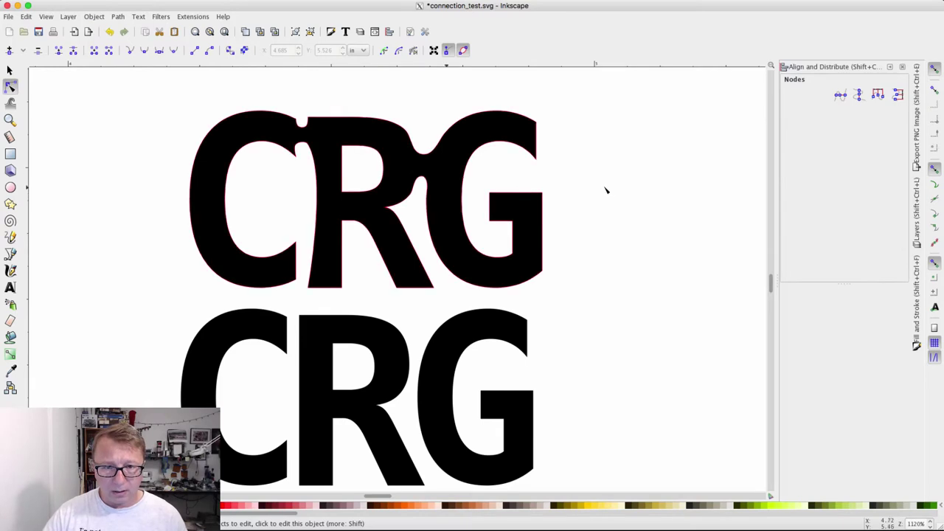
{"action": "scroll", "coordinate": [375, 191], "scroll_direction": "up", "scroll_amount": 1}
{"action": "scroll", "coordinate": [375, 191], "scroll_direction": "left", "scroll_amount": 1}
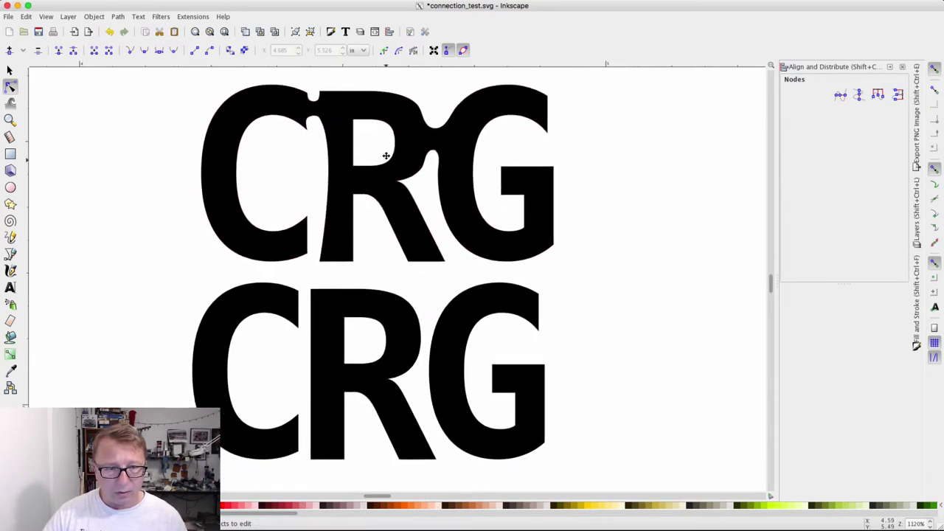
{"action": "scroll", "coordinate": [316, 134], "scroll_direction": "up", "scroll_amount": 3, "text": "ctrl"}
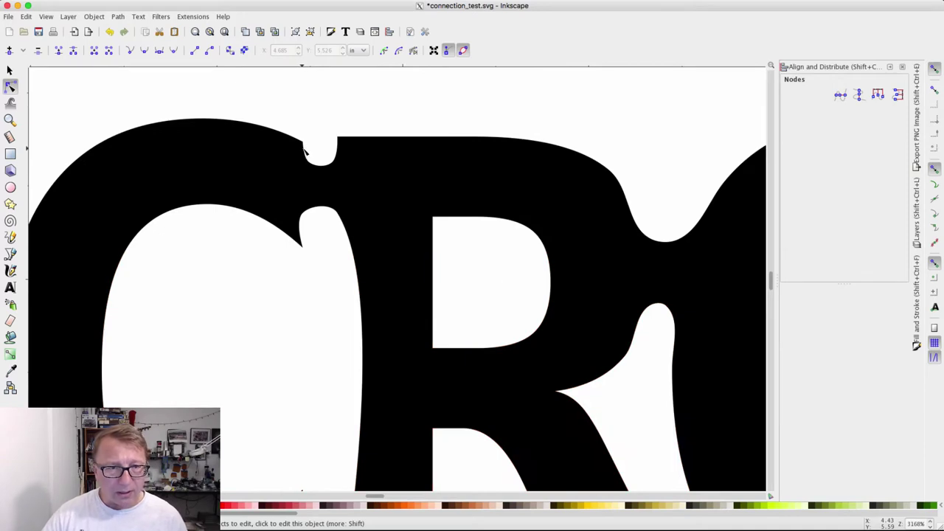
{"action": "scroll", "coordinate": [307, 156], "scroll_direction": "up", "scroll_amount": 2, "text": "ctrl"}
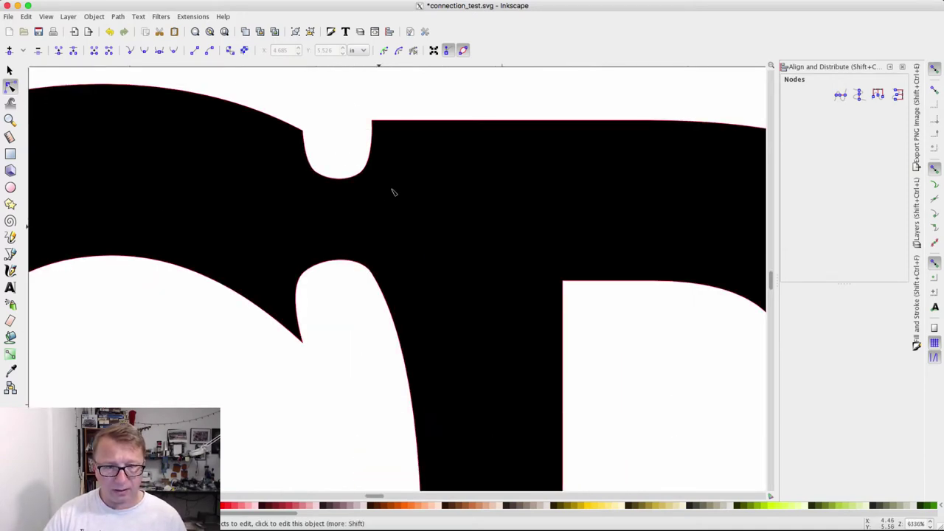
{"action": "left_click", "coordinate": [308, 140]}
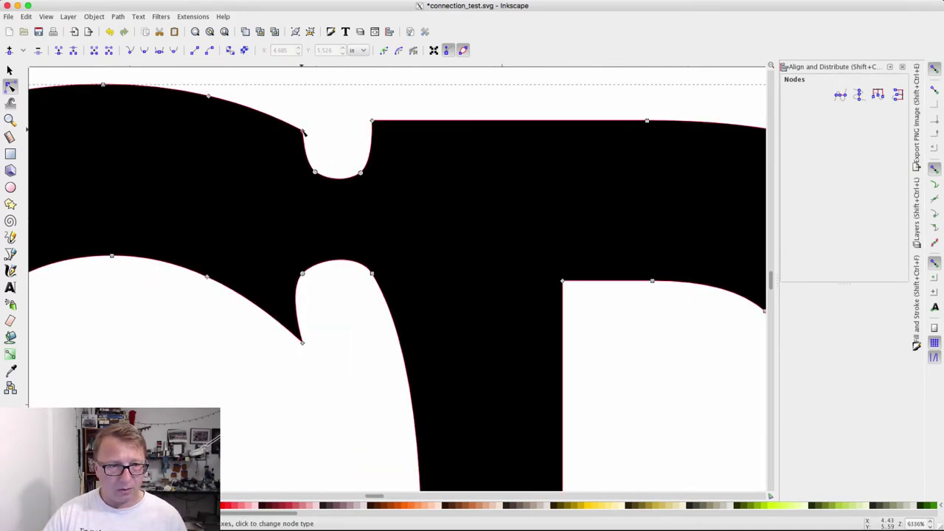
{"action": "left_click", "coordinate": [303, 131], "text": "ctrl"}
{"action": "left_click", "coordinate": [304, 132], "text": "ctrl"}
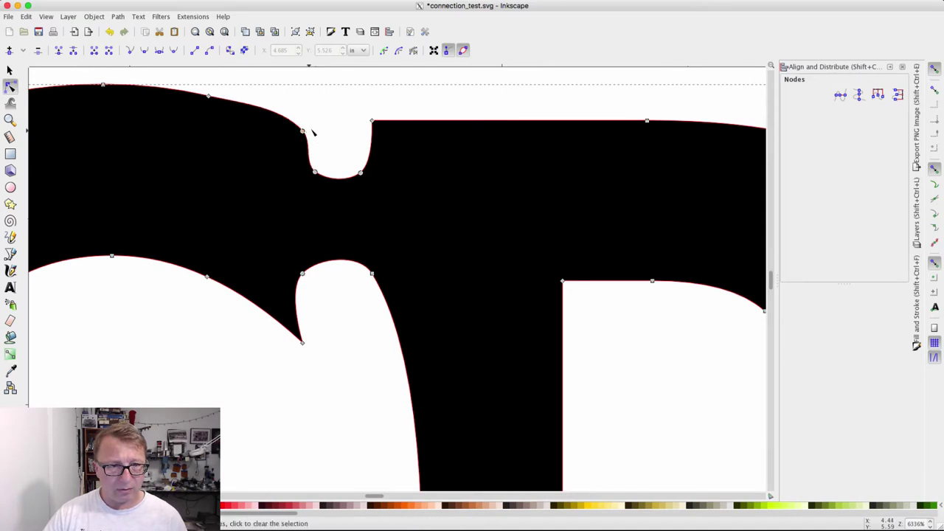
{"action": "left_click", "coordinate": [352, 144]}
Step: Smooth the notch's top-right node and drag the nodes into a clean rounded U
{"action": "left_click", "coordinate": [371, 126]}
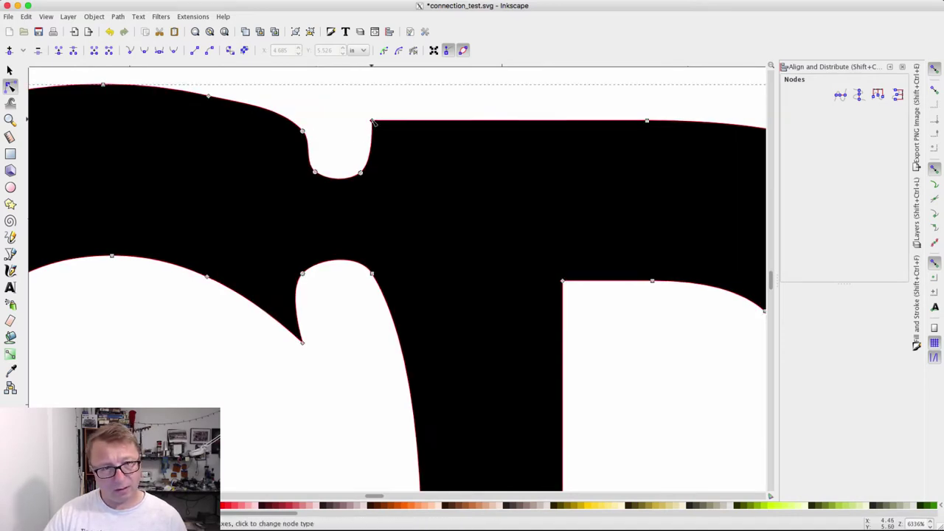
{"action": "left_click", "coordinate": [372, 121], "text": "ctrl"}
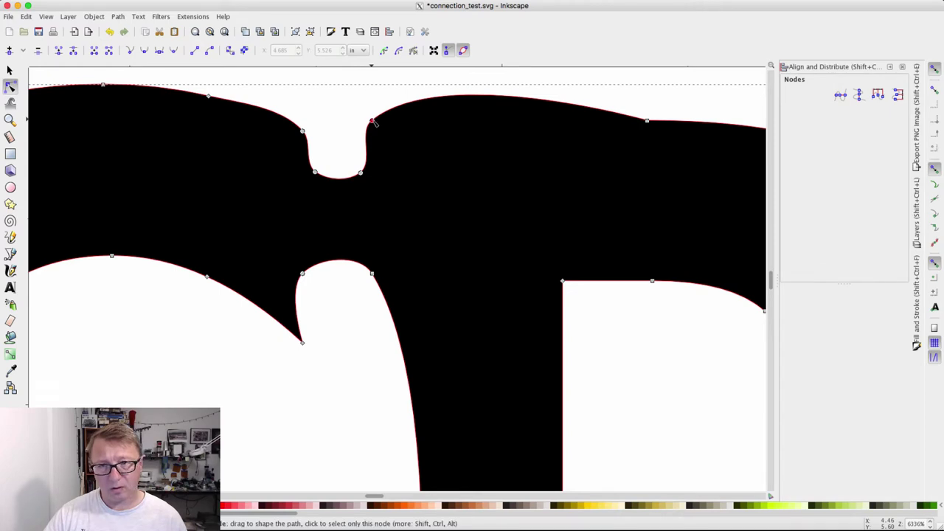
{"action": "left_click_drag", "start_coordinate": [376, 125], "coordinate": [388, 147]}
{"action": "scroll", "coordinate": [362, 143], "scroll_direction": "down", "scroll_amount": 3, "text": "ctrl"}
{"action": "left_click", "coordinate": [343, 262]}
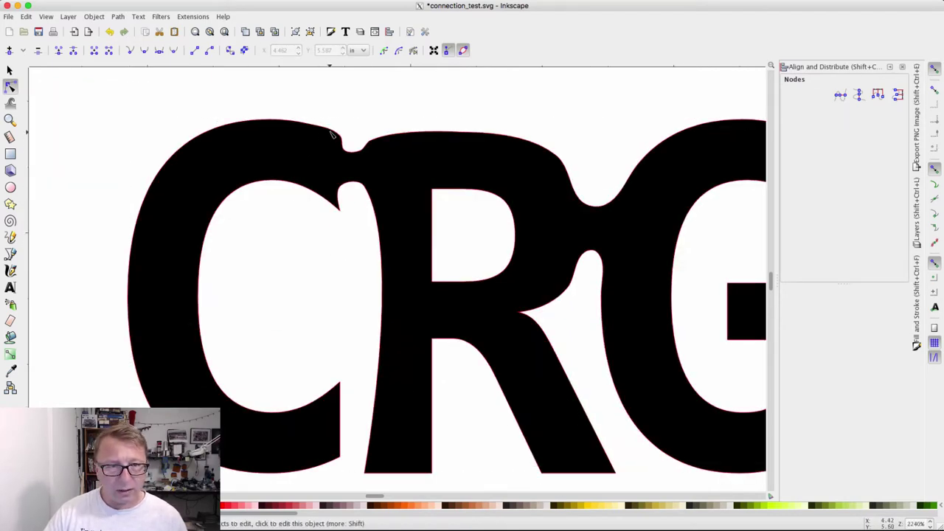
{"action": "scroll", "coordinate": [332, 134], "scroll_direction": "up", "scroll_amount": 2, "text": "ctrl"}
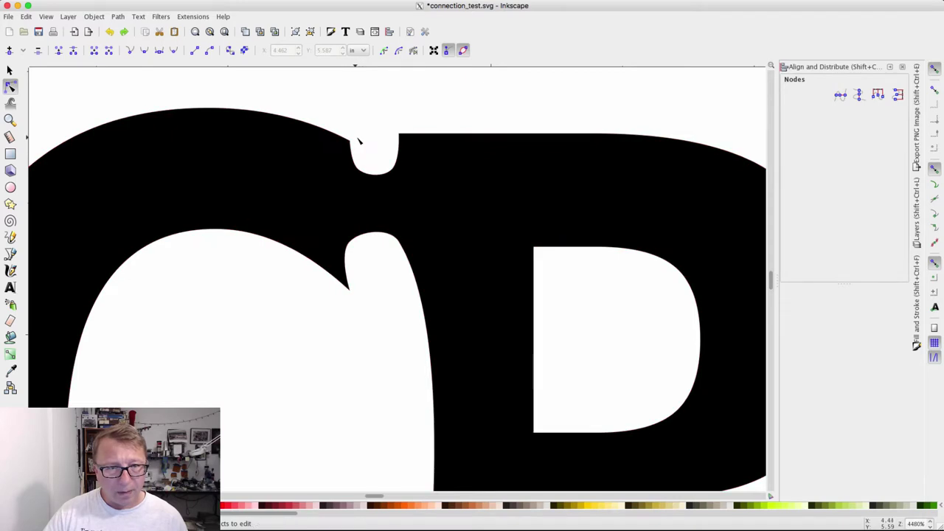
{"action": "scroll", "coordinate": [354, 140], "scroll_direction": "up", "scroll_amount": 1, "text": "ctrl"}
{"action": "left_click", "coordinate": [346, 144]}
{"action": "left_click_drag", "start_coordinate": [346, 143], "coordinate": [316, 124]}
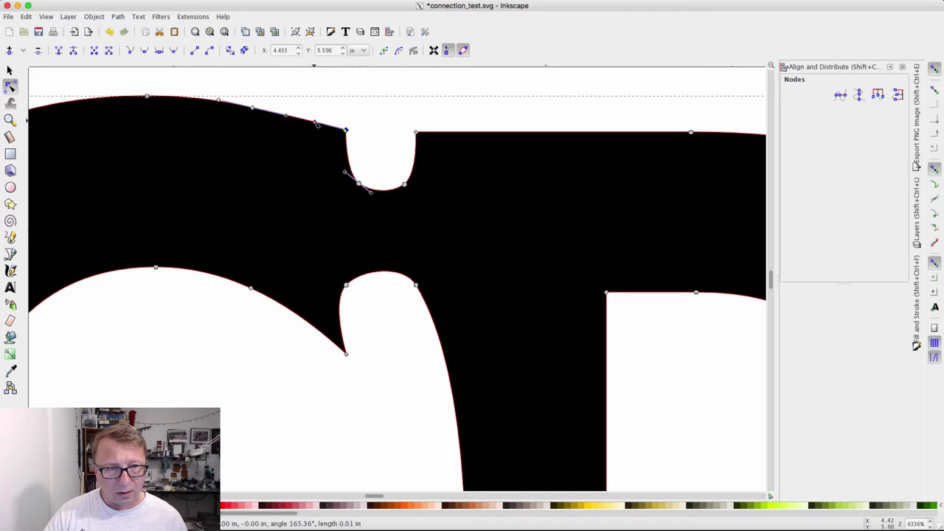
{"action": "left_click", "coordinate": [380, 138]}
{"action": "scroll", "coordinate": [339, 206], "scroll_direction": "down", "scroll_amount": 5, "text": "ctrl"}
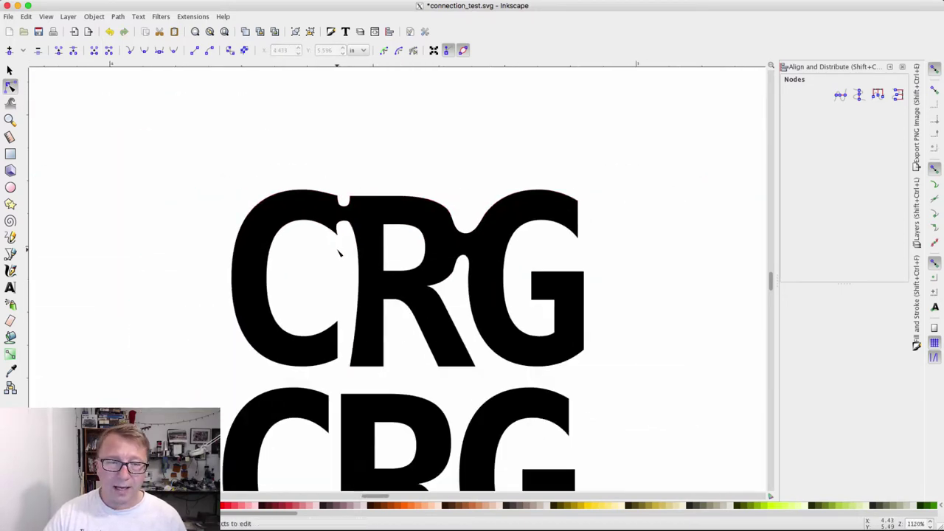
Step: Check both CRG rows, select the top path, and save connection_test.svg
{"action": "scroll", "coordinate": [348, 248], "scroll_direction": "up", "scroll_amount": 1, "text": "ctrl"}
{"action": "scroll", "coordinate": [350, 226], "scroll_direction": "up", "scroll_amount": 2, "text": "ctrl"}
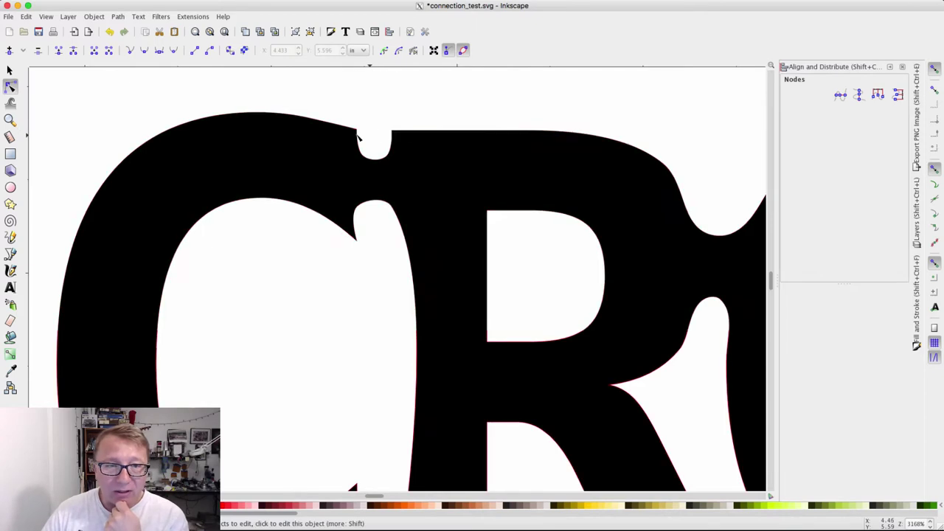
{"action": "scroll", "coordinate": [332, 326], "scroll_direction": "down", "scroll_amount": 2, "text": "ctrl"}
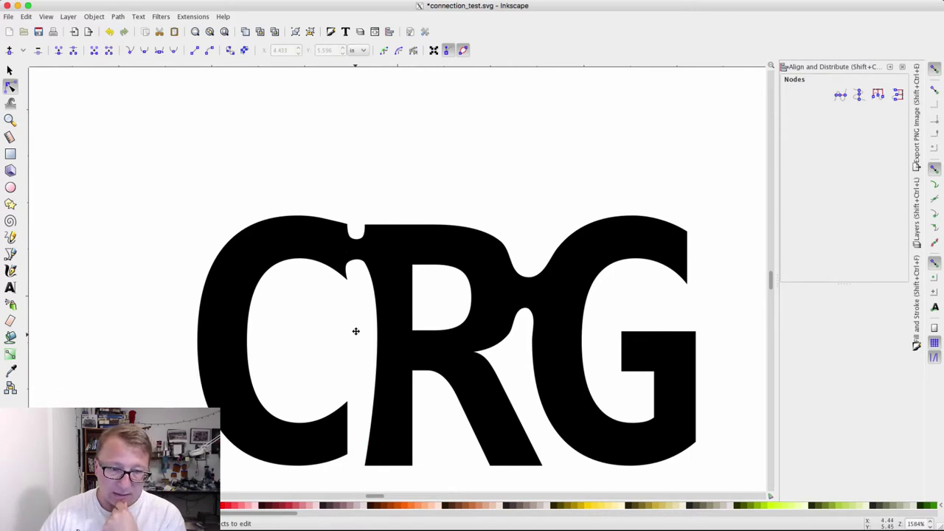
{"action": "scroll", "coordinate": [354, 325], "scroll_direction": "down", "scroll_amount": 2, "text": "ctrl"}
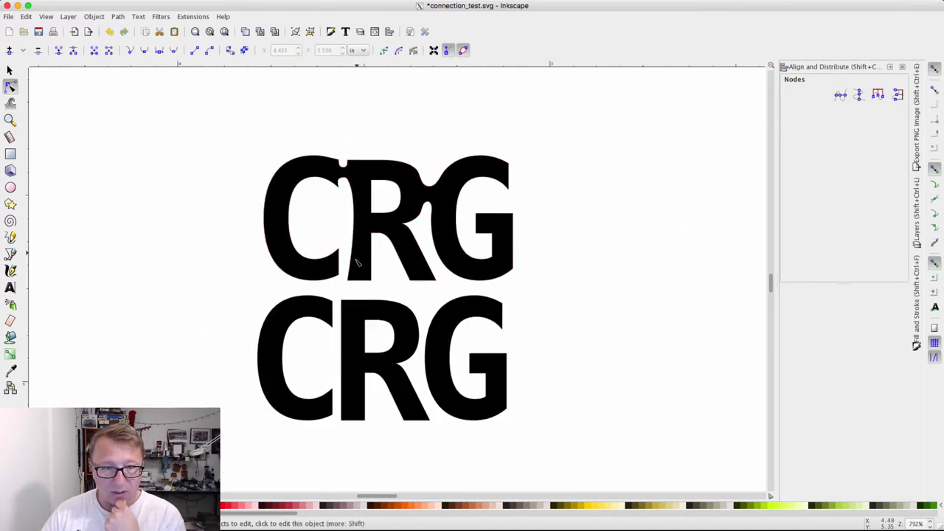
{"action": "scroll", "coordinate": [355, 261], "scroll_direction": "down", "scroll_amount": 1, "text": "ctrl"}
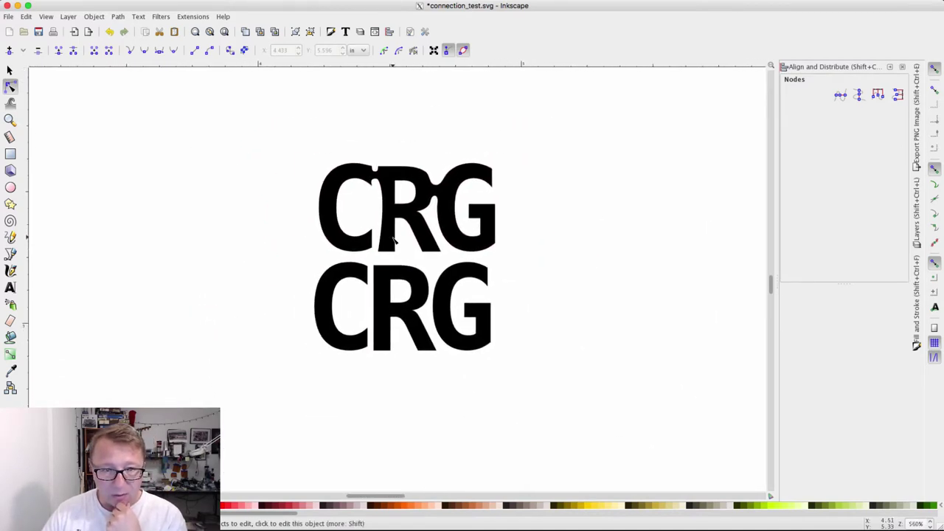
{"action": "scroll", "coordinate": [393, 239], "scroll_direction": "up", "scroll_amount": 1, "text": "ctrl"}
{"action": "scroll", "coordinate": [446, 177], "scroll_direction": "up", "scroll_amount": 1, "text": "ctrl"}
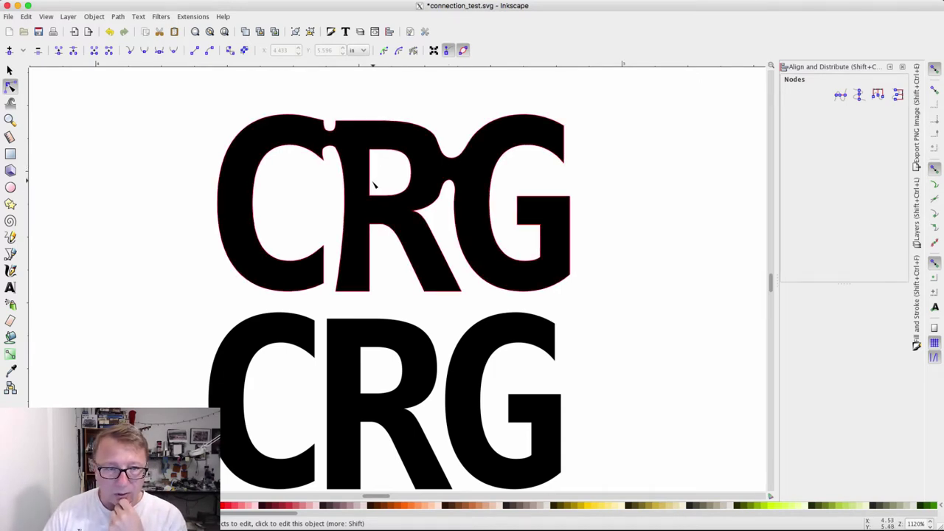
{"action": "left_click", "coordinate": [10, 70]}
{"action": "left_click", "coordinate": [10, 87]}
{"action": "left_click", "coordinate": [288, 145]}
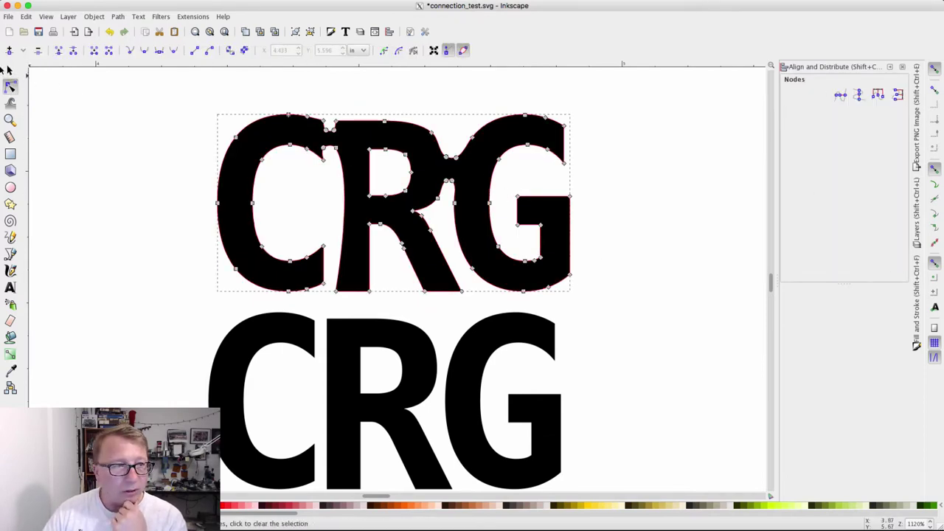
{"action": "left_click", "coordinate": [9, 69]}
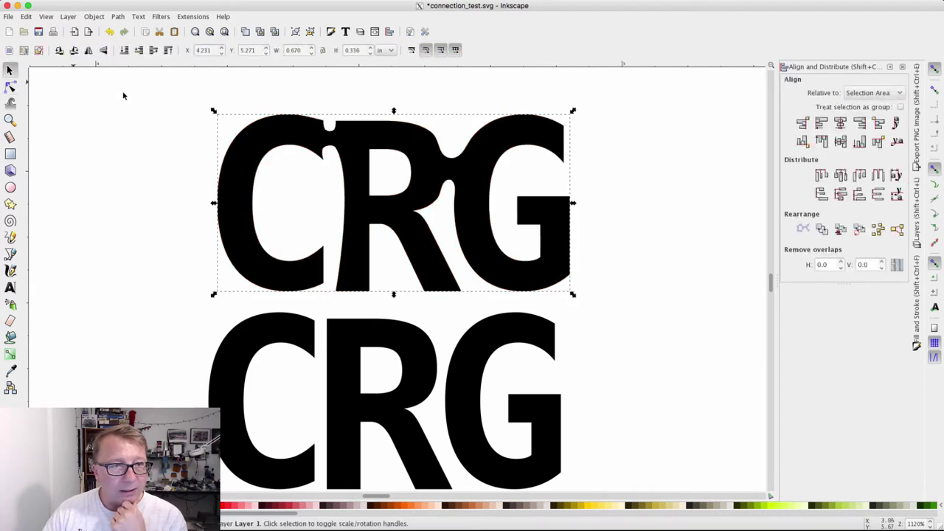
{"action": "left_click", "coordinate": [38, 32]}
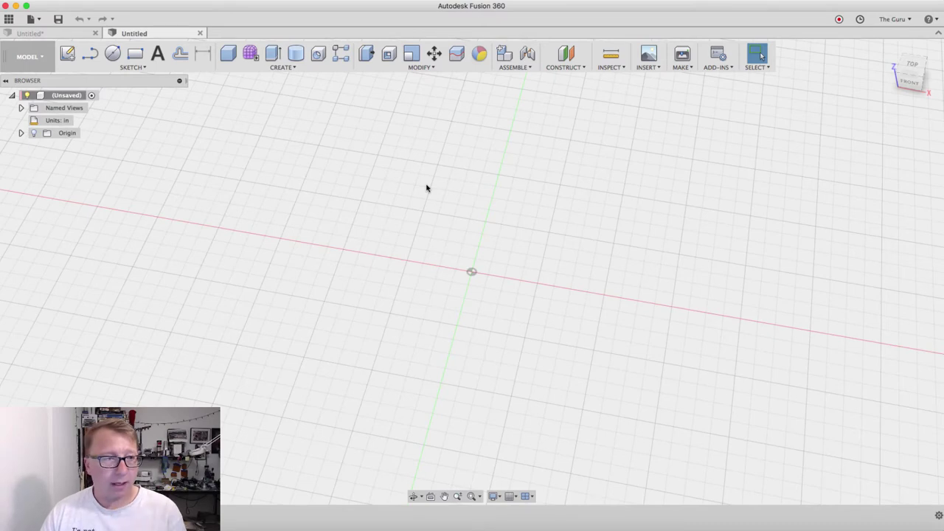
Step: Insert crg_connection_2.svg into a new sketch on the top plane
{"action": "left_click", "coordinate": [656, 67]}
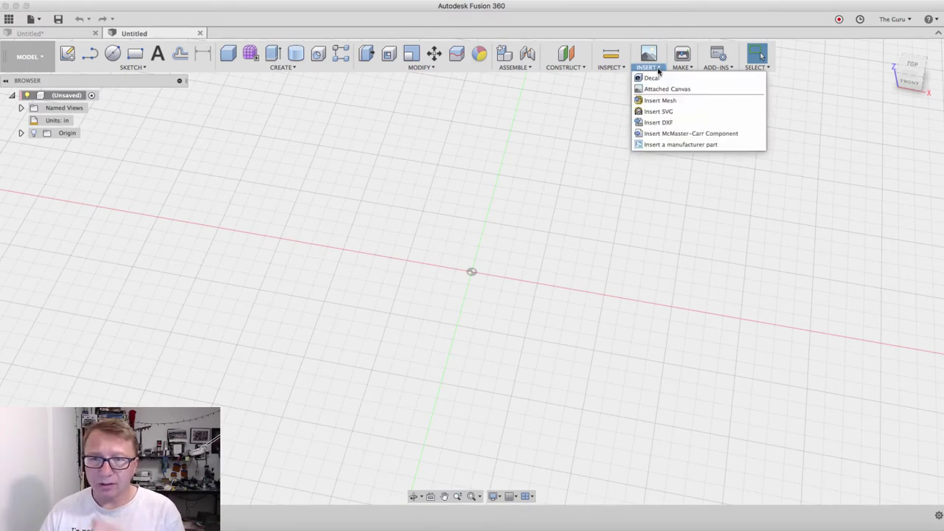
{"action": "left_click", "coordinate": [667, 112]}
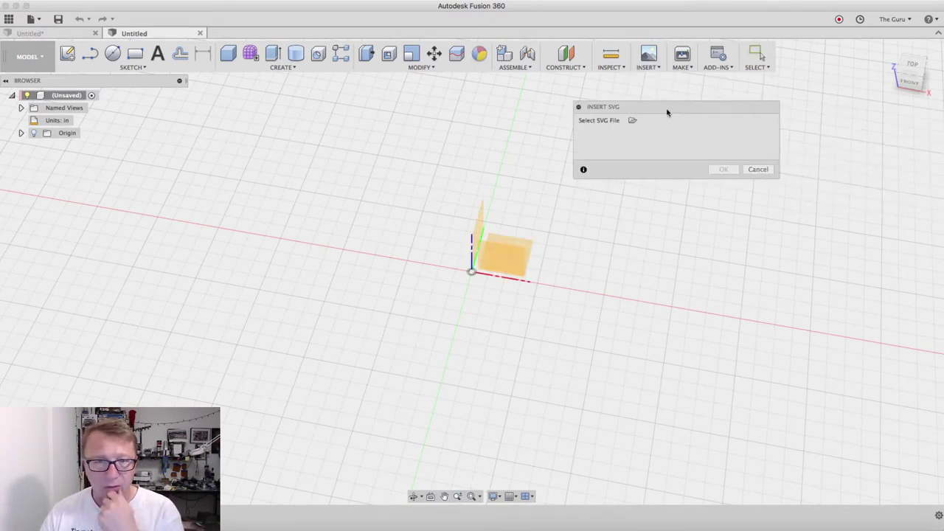
{"action": "left_click", "coordinate": [528, 247]}
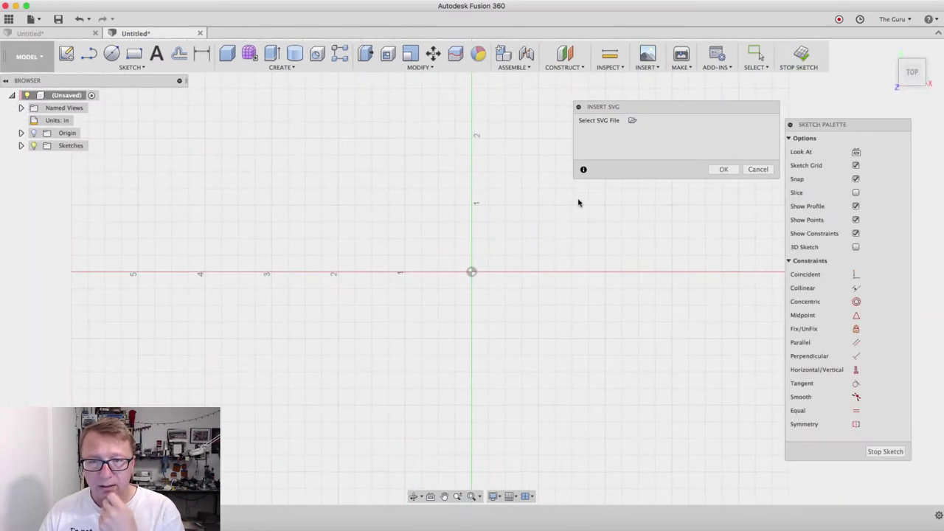
{"action": "left_click", "coordinate": [632, 120]}
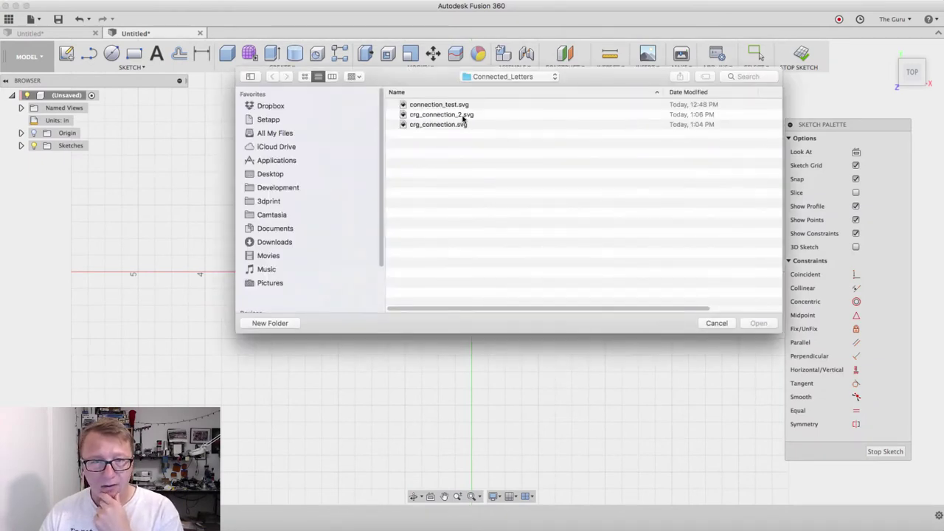
{"action": "left_click", "coordinate": [463, 116]}
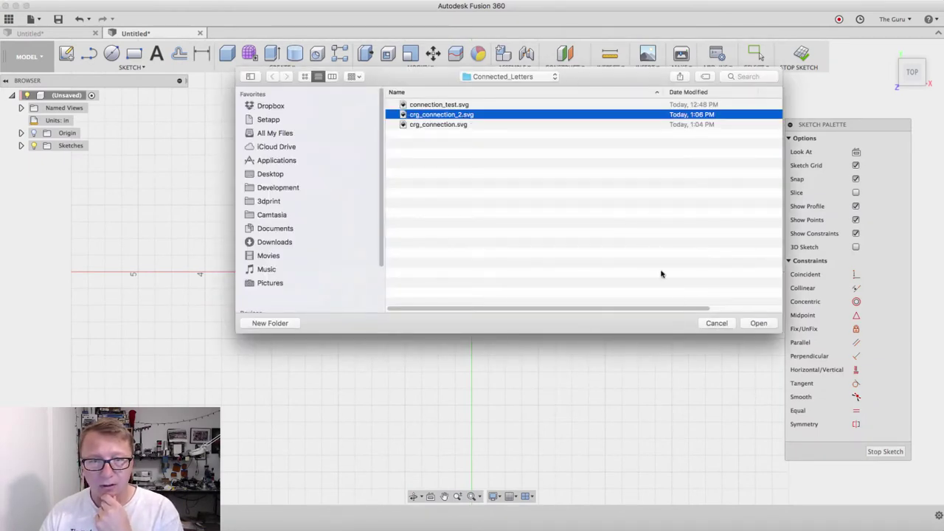
{"action": "left_click", "coordinate": [767, 329]}
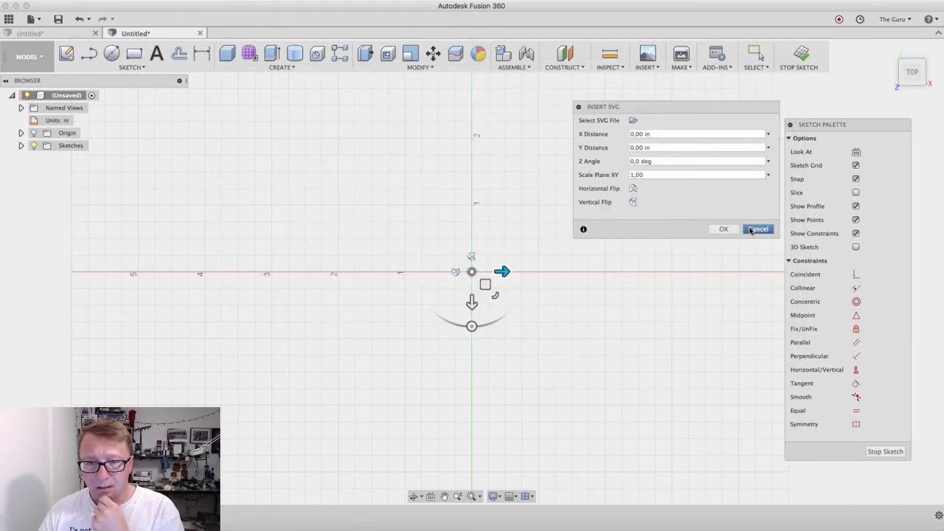
Step: Raise the CRG outline with a Y Distance of -10.325 in and commit the insert
{"action": "scroll", "coordinate": [613, 328], "scroll_direction": "down", "scroll_amount": 10}
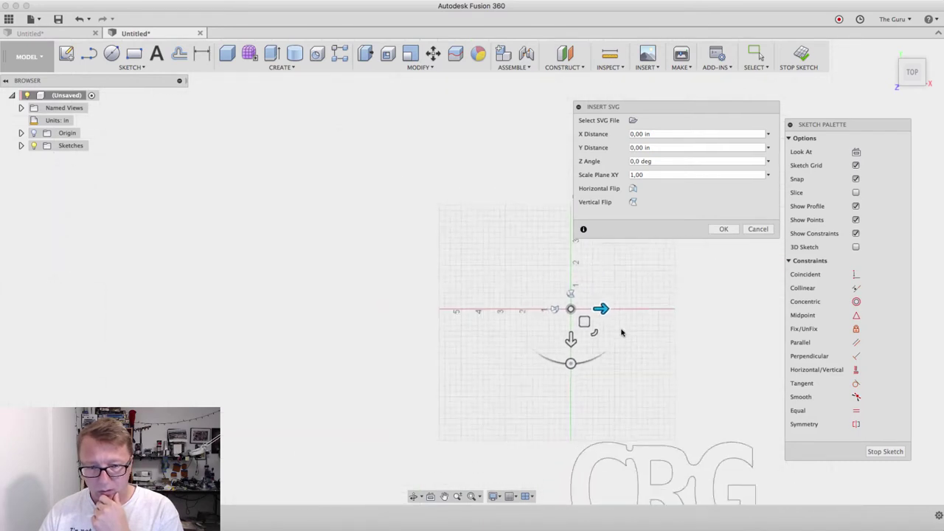
{"action": "scroll", "coordinate": [622, 333], "scroll_direction": "down", "scroll_amount": 2}
{"action": "mouse_move", "coordinate": [528, 333]}
{"action": "middle_mouse_down"}
{"action": "mouse_move", "coordinate": [525, 320]}
{"action": "mouse_move", "coordinate": [455, 306]}
{"action": "middle_mouse_up"}
{"action": "left_click_drag", "start_coordinate": [464, 322], "coordinate": [463, 162]}
{"action": "scroll", "coordinate": [463, 204], "scroll_direction": "up", "scroll_amount": 2}
{"action": "scroll", "coordinate": [463, 108], "scroll_direction": "up", "scroll_amount": 1}
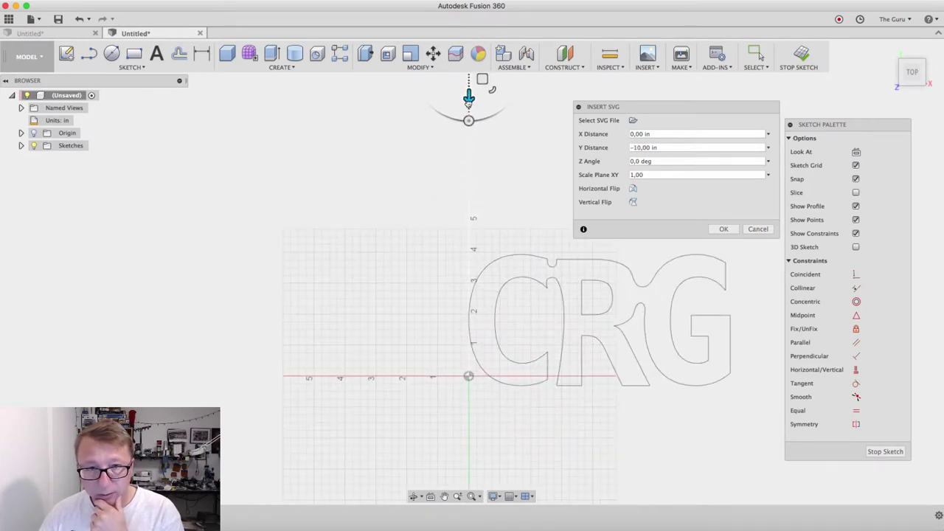
{"action": "left_click_drag", "start_coordinate": [466, 104], "coordinate": [469, 94]}
{"action": "scroll", "coordinate": [468, 94], "scroll_direction": "up", "scroll_amount": 2}
{"action": "mouse_move", "coordinate": [467, 75]}
{"action": "left_mouse_down"}
{"action": "mouse_move", "coordinate": [467, 94]}
{"action": "mouse_move", "coordinate": [468, 77]}
{"action": "left_mouse_up"}
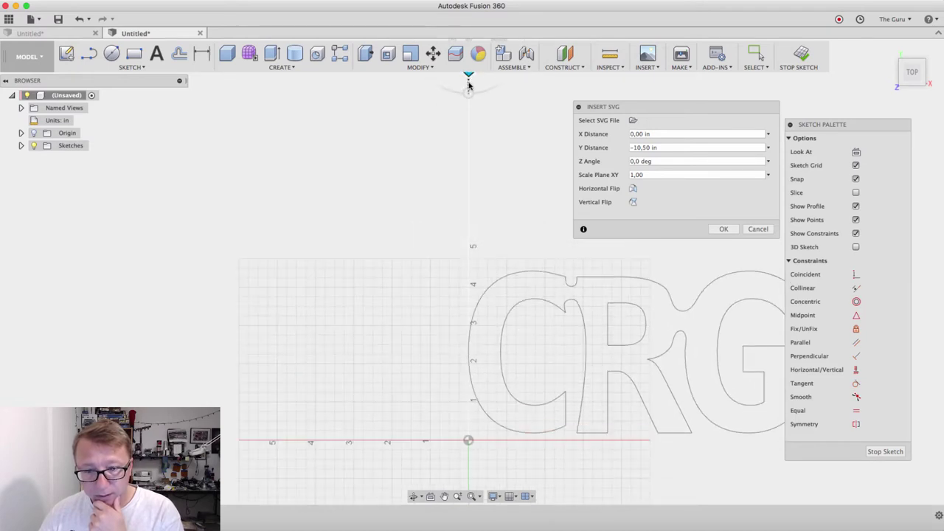
{"action": "left_click", "coordinate": [644, 147]}
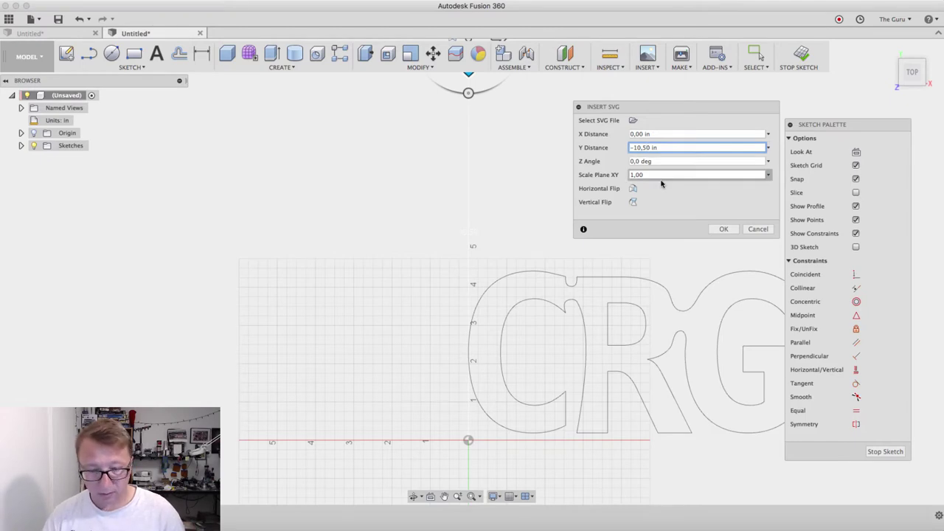
{"action": "type", "text": "32"}
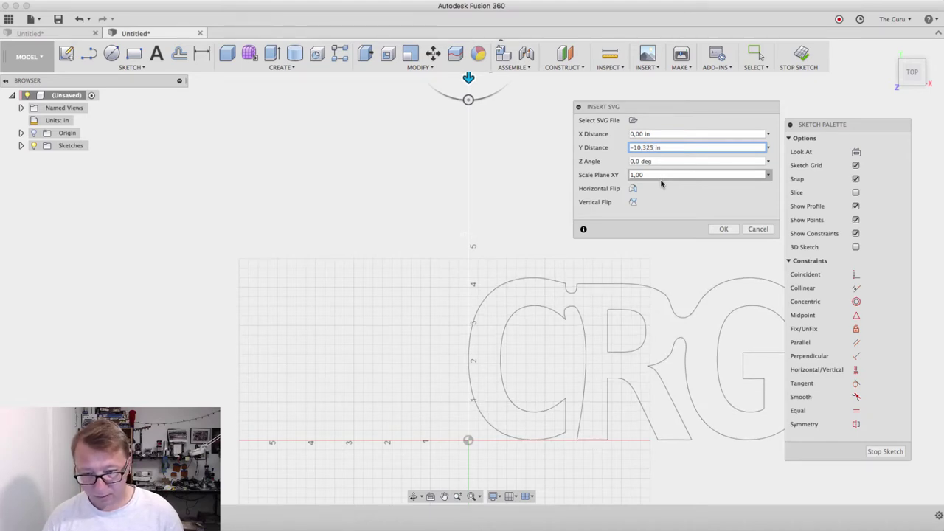
{"action": "key", "text": "Return"}
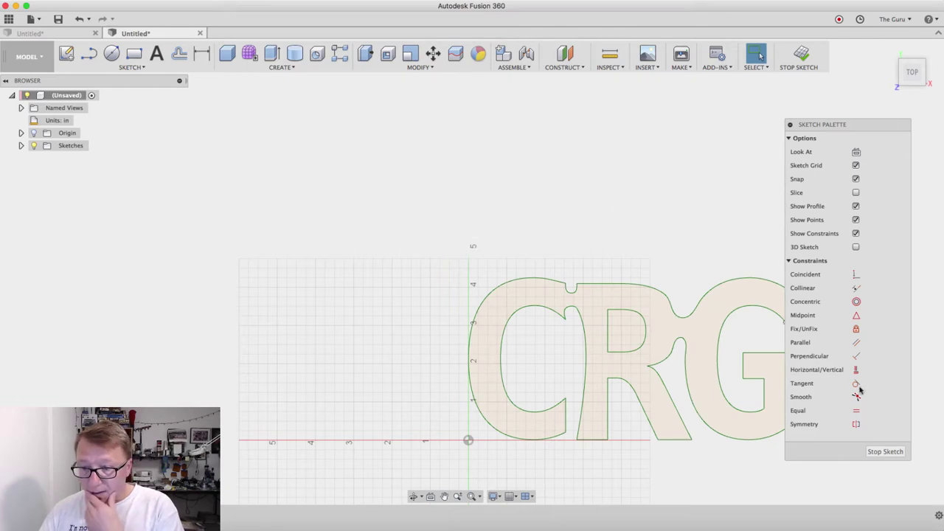
Step: Stop the sketch, then orbit and zoom until the CRG outline fills the view
{"action": "left_click", "coordinate": [884, 451]}
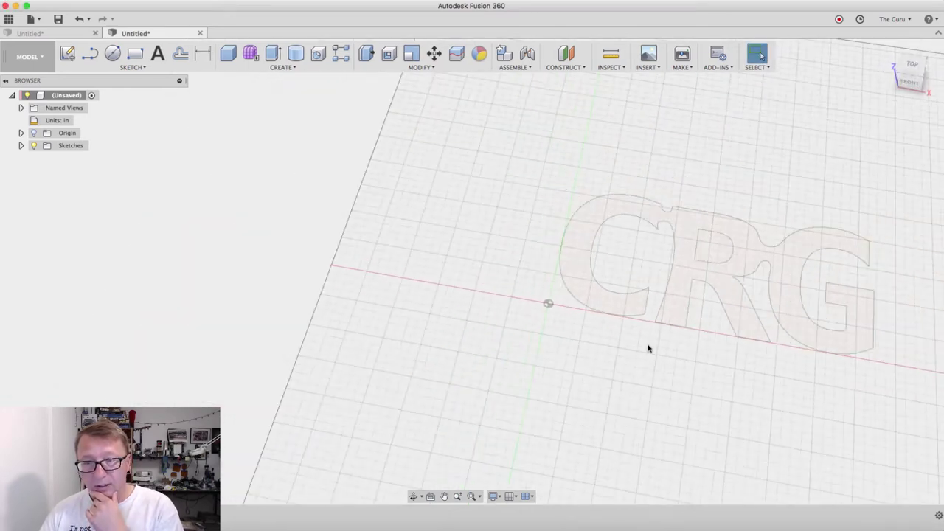
{"action": "middle_click_drag", "start_coordinate": [658, 435], "coordinate": [590, 392]}
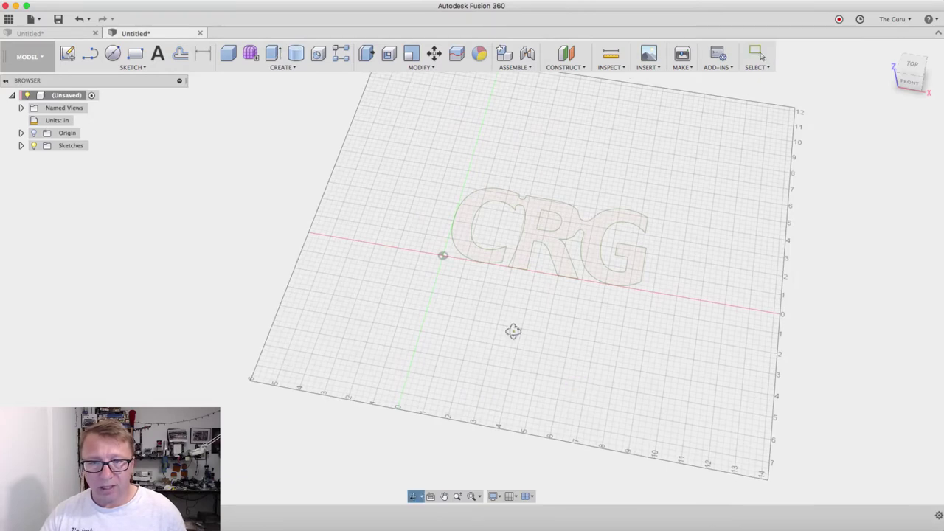
{"action": "middle_click_drag", "start_coordinate": [514, 333], "coordinate": [524, 337], "text": "shift"}
{"action": "scroll", "coordinate": [658, 325], "scroll_direction": "up", "scroll_amount": 2}
{"action": "scroll", "coordinate": [659, 337], "scroll_direction": "up", "scroll_amount": 1}
{"action": "scroll", "coordinate": [502, 202], "scroll_direction": "up", "scroll_amount": 3}
{"action": "scroll", "coordinate": [501, 202], "scroll_direction": "up", "scroll_amount": 2}
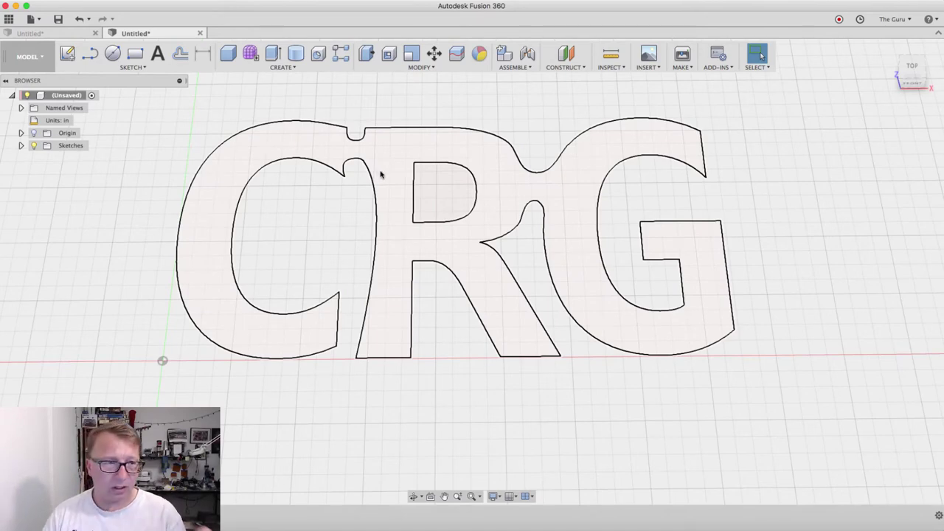
Step: Extrude the CRG profile 0.25 in into a solid body
{"action": "left_click", "coordinate": [272, 53]}
{"action": "left_click", "coordinate": [380, 184]}
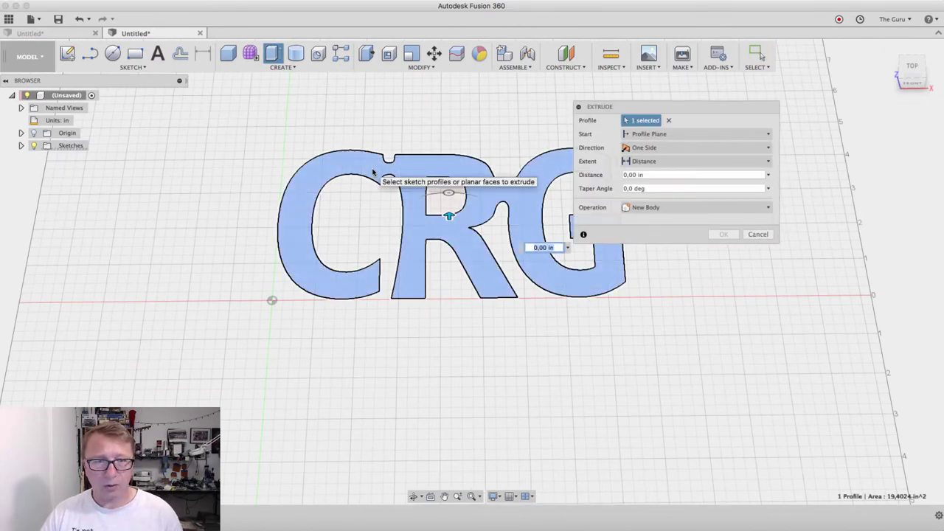
{"action": "left_click", "coordinate": [670, 180]}
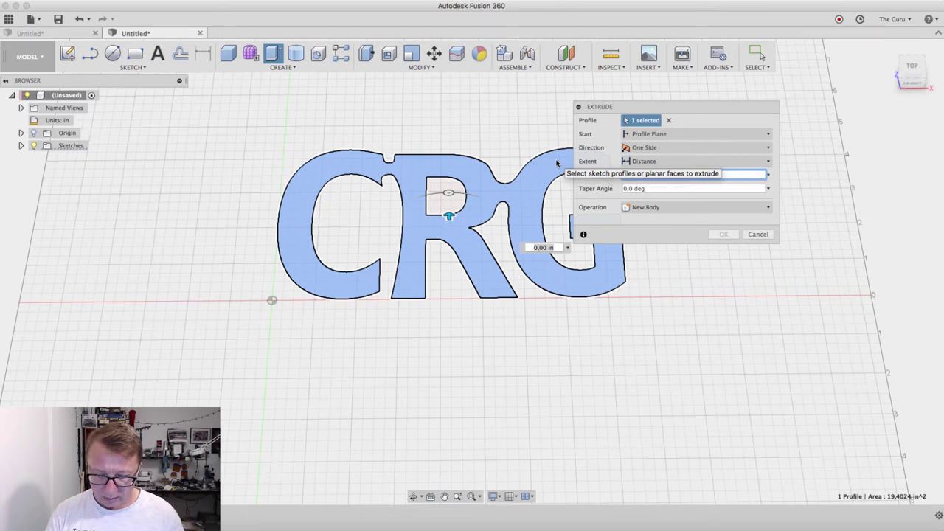
{"action": "type", "text": ".25"}
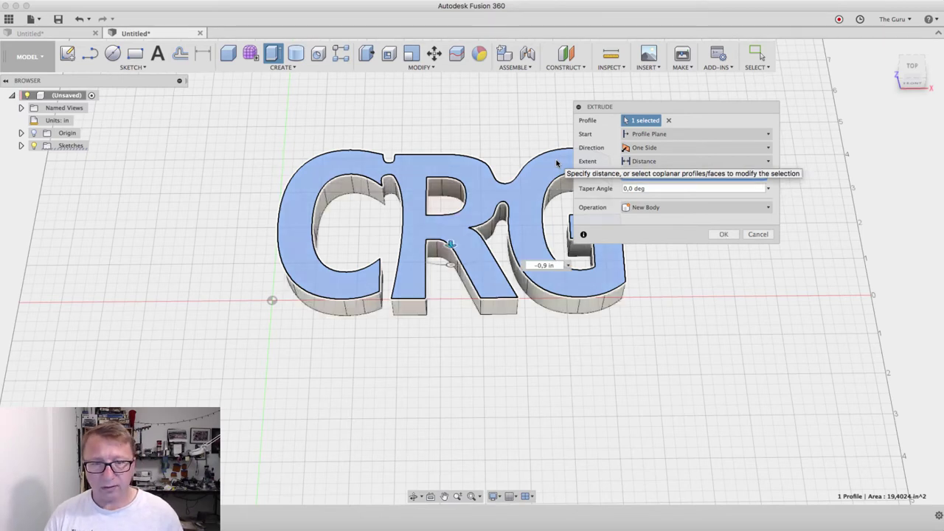
{"action": "key", "text": "Return"}
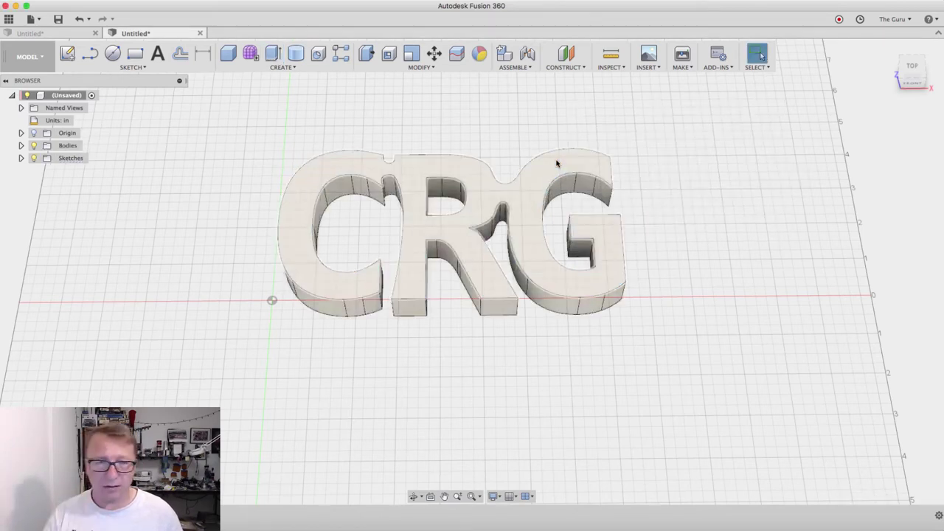
{"action": "scroll", "coordinate": [529, 151], "scroll_direction": "up", "scroll_amount": 3}
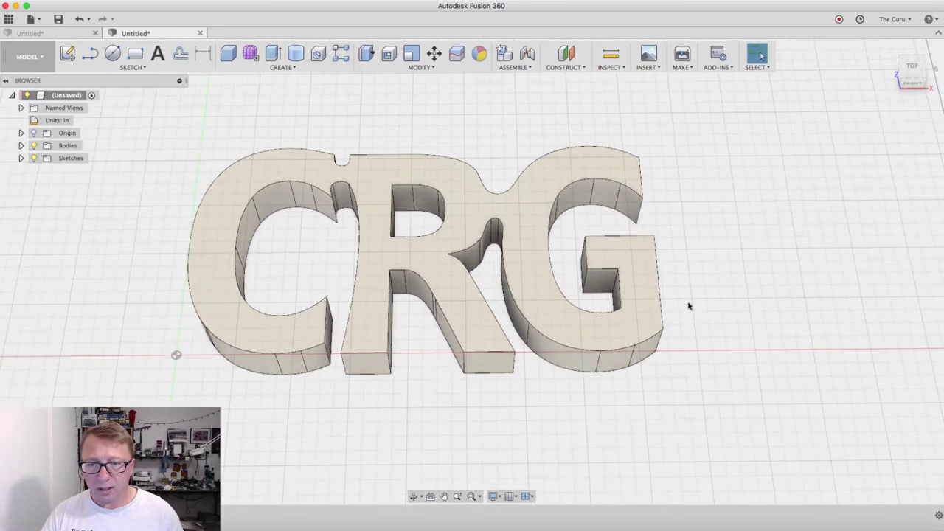
Step: Orbit the extruded CRG body from a low side angle back to a near-top view
{"action": "mouse_move", "coordinate": [689, 314]}
{"action": "middle_mouse_down", "text": "shift"}
{"action": "mouse_move", "coordinate": [676, 244]}
{"action": "mouse_move", "coordinate": [688, 330]}
{"action": "middle_mouse_up", "text": "shift"}
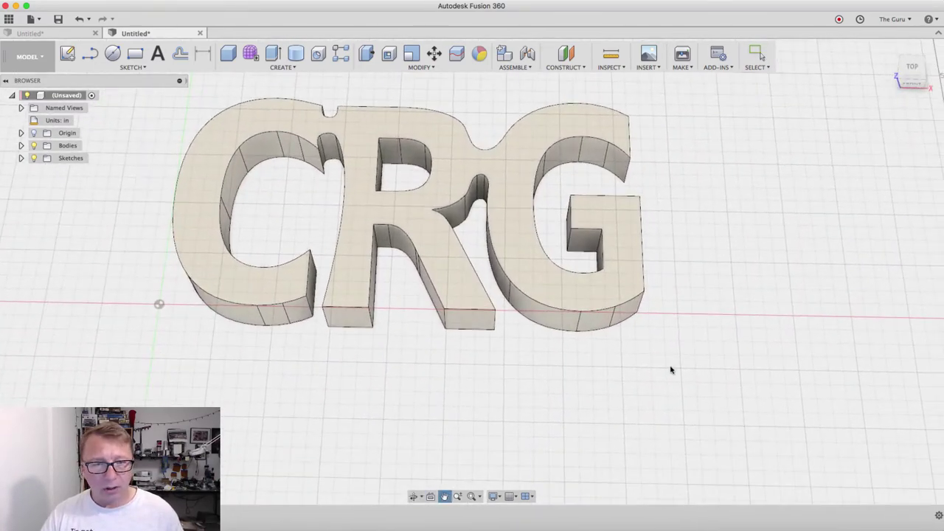
{"action": "middle_click_drag", "start_coordinate": [671, 370], "coordinate": [512, 344], "text": "shift"}
{"action": "middle_click_drag", "start_coordinate": [438, 362], "coordinate": [442, 359], "text": "shift"}
{"action": "scroll", "coordinate": [506, 343], "scroll_direction": "down", "scroll_amount": 4}
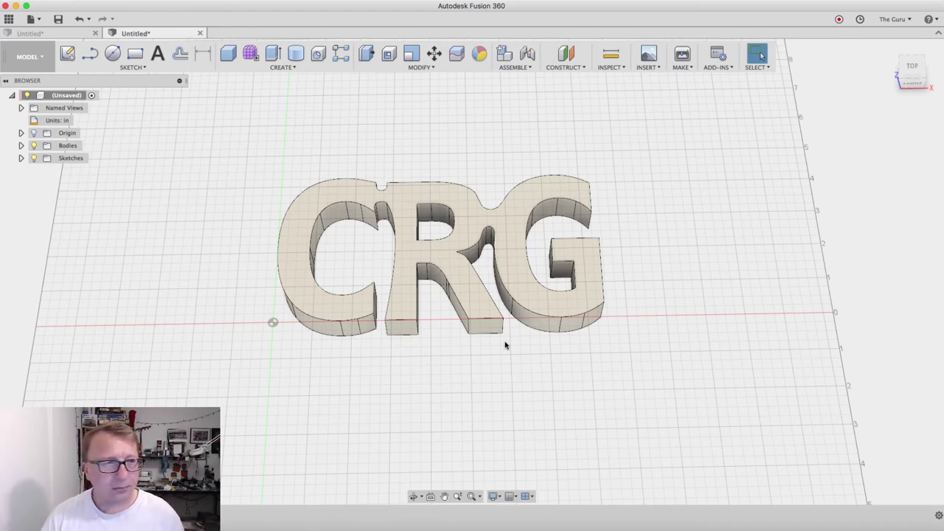
{"action": "middle_click_drag", "start_coordinate": [482, 299], "coordinate": [453, 306], "text": "shift"}
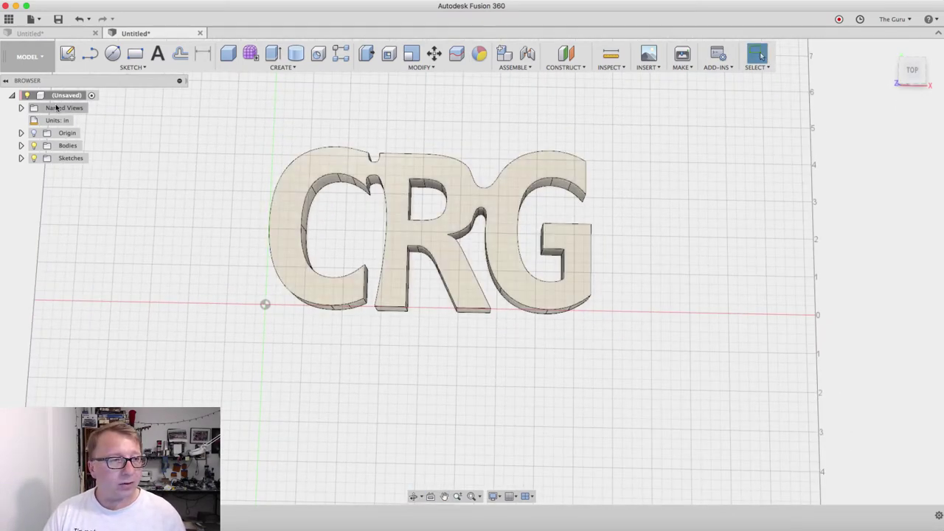
Step: Switch to the CAM workspace and create a new milling setup with its origin at Model origin
{"action": "left_click", "coordinate": [42, 56]}
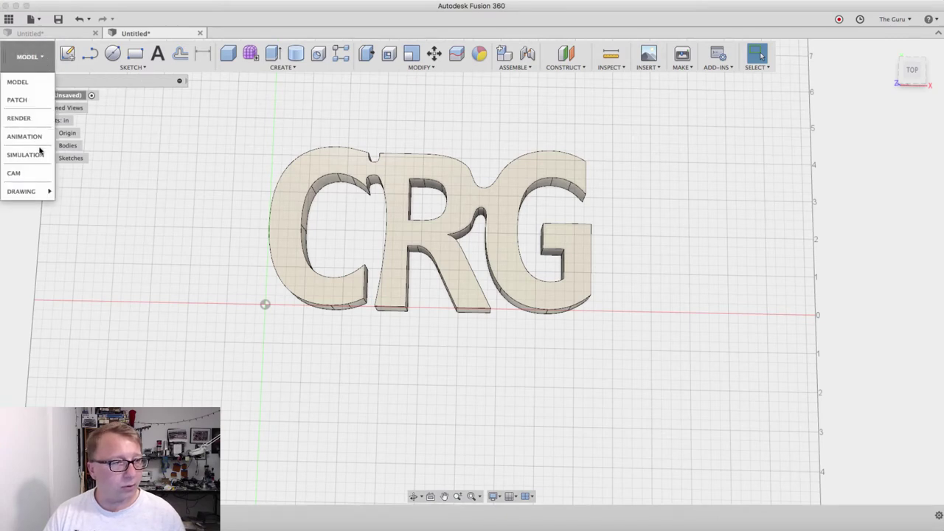
{"action": "left_click", "coordinate": [22, 173]}
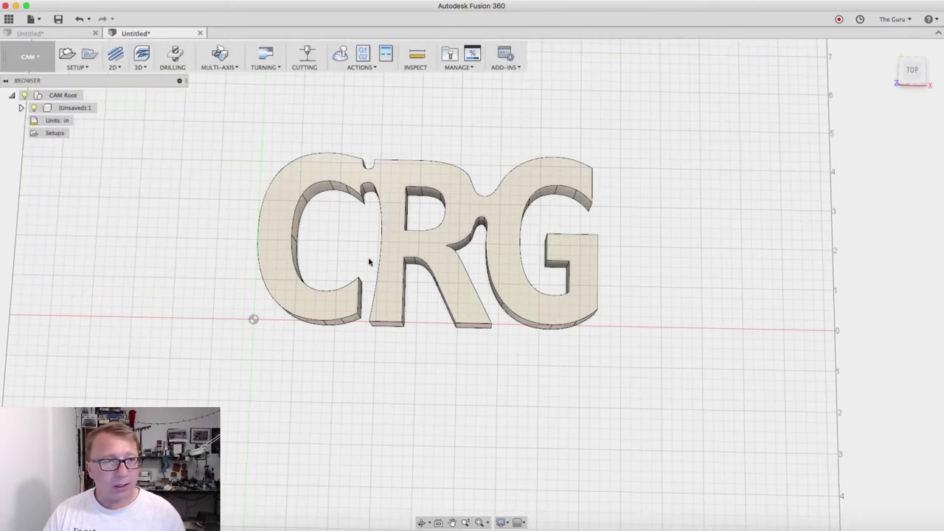
{"action": "left_click", "coordinate": [78, 67]}
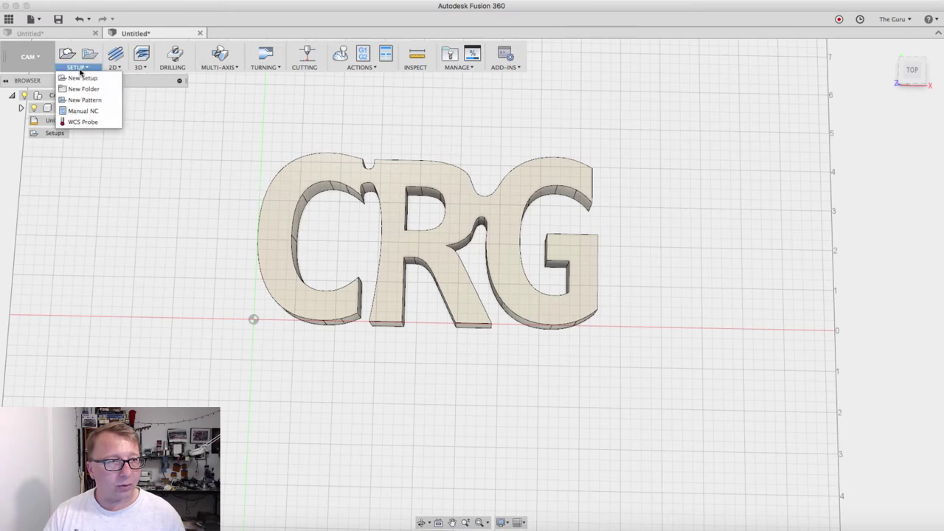
{"action": "left_click", "coordinate": [82, 77]}
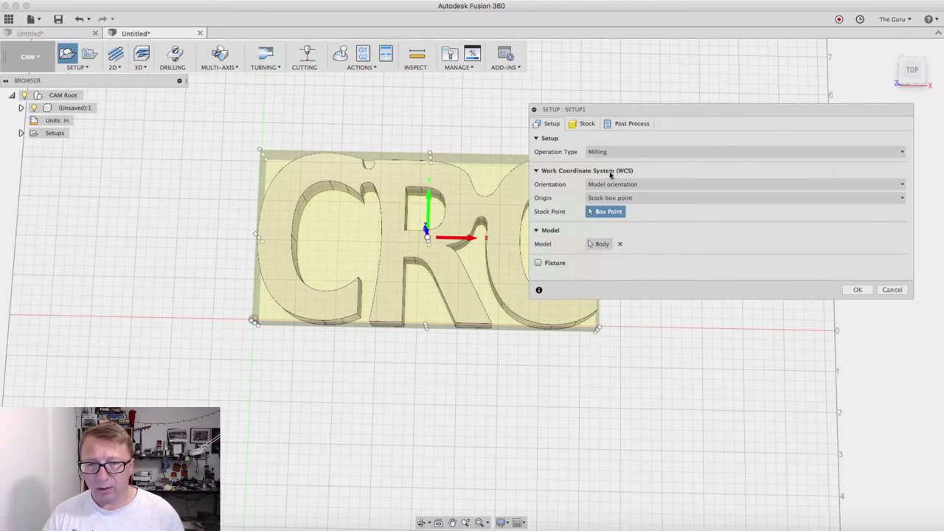
{"action": "left_click", "coordinate": [613, 197]}
{"action": "left_click", "coordinate": [615, 211]}
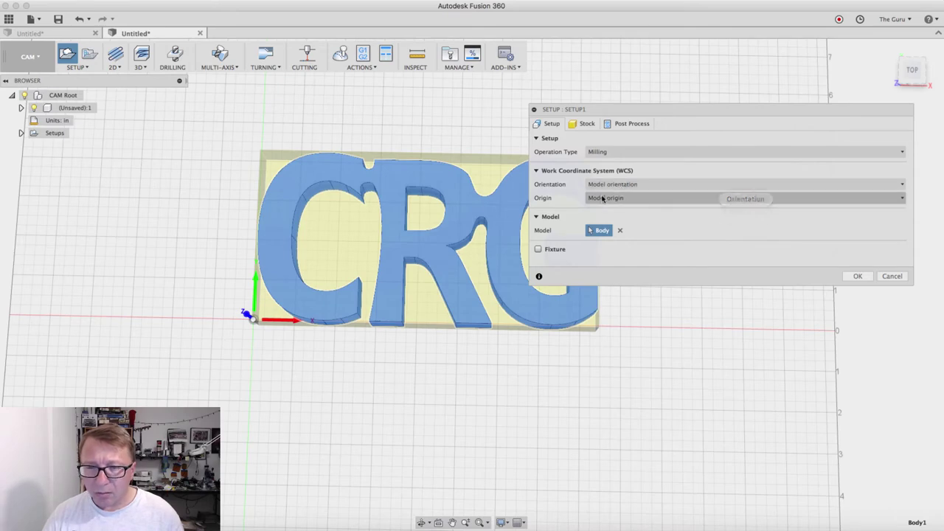
{"action": "middle_click_drag", "start_coordinate": [388, 369], "coordinate": [286, 331], "text": "shift"}
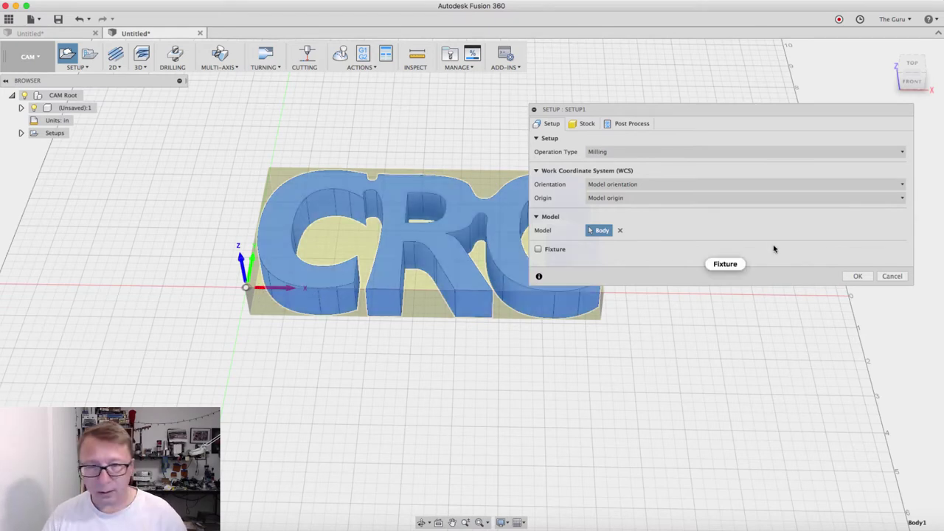
Step: Set the setup's stock side and top offsets to 0, leaving no extra stock around the model
{"action": "left_click", "coordinate": [588, 124]}
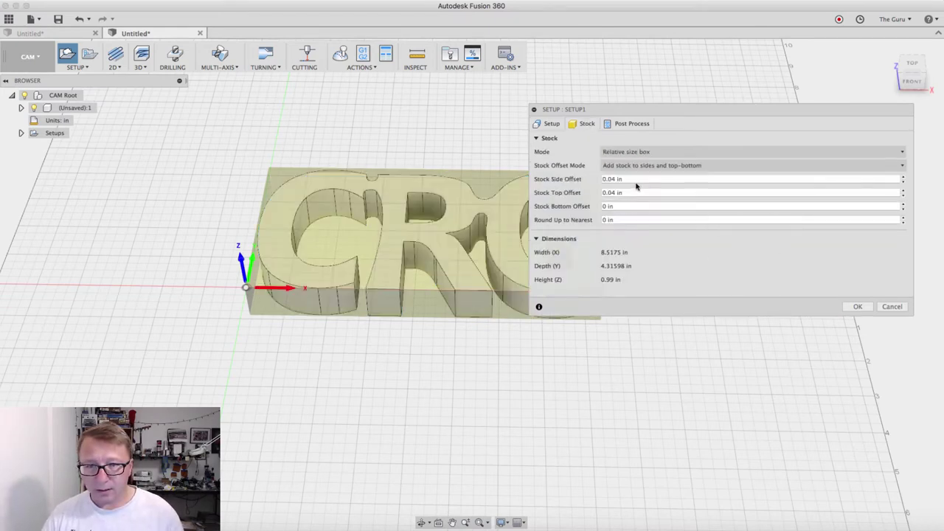
{"action": "left_click", "coordinate": [637, 178]}
{"action": "type", "text": "0"}
{"action": "key", "text": "Tab"}
{"action": "type", "text": "0"}
{"action": "key", "text": "Tab"}
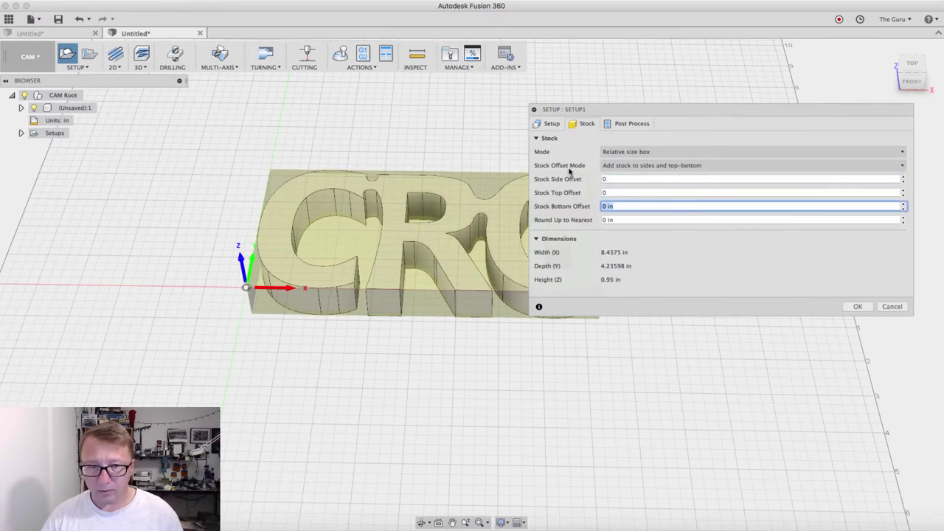
{"action": "mouse_move", "coordinate": [411, 169]}
{"action": "middle_mouse_down"}
{"action": "mouse_move", "coordinate": [385, 151]}
{"action": "mouse_move", "coordinate": [396, 171]}
{"action": "middle_mouse_up"}
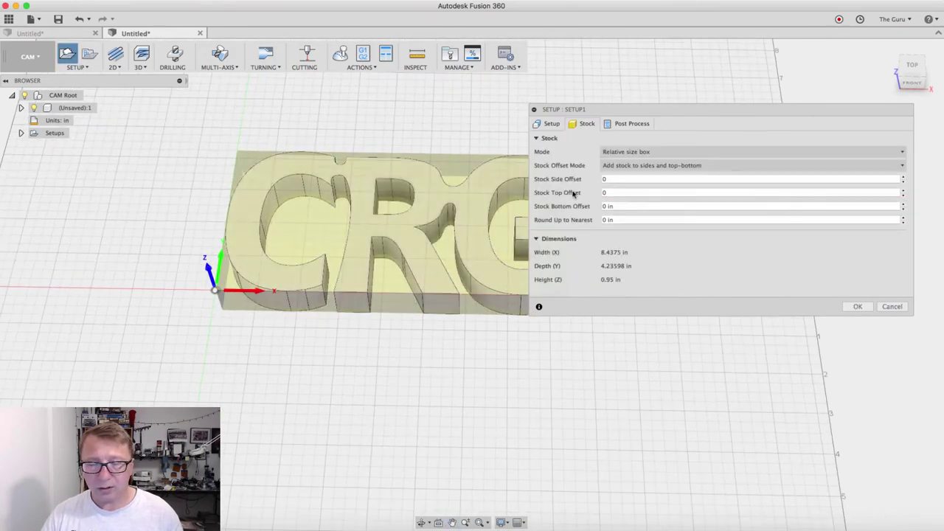
{"action": "left_click", "coordinate": [672, 168]}
{"action": "left_click", "coordinate": [644, 179]}
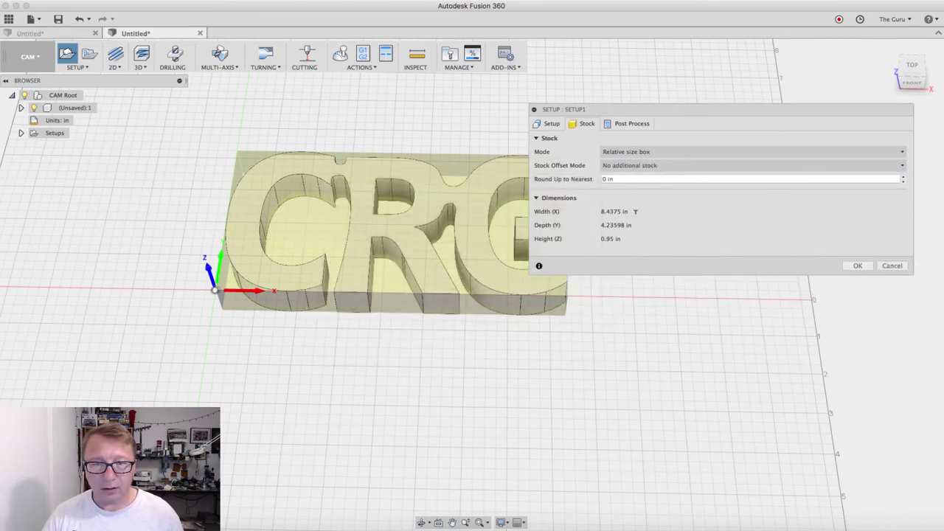
Step: Set the setup's program name to crg_connection and confirm the setup
{"action": "left_click", "coordinate": [631, 125]}
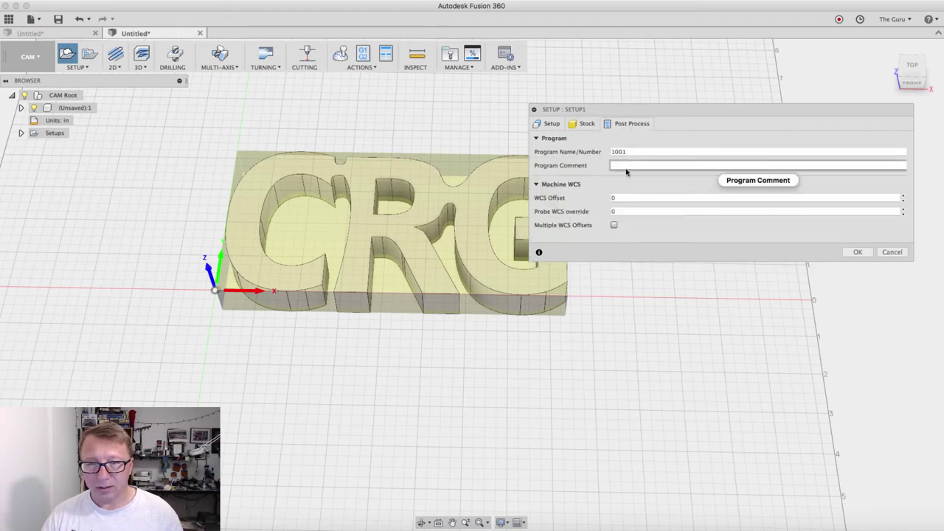
{"action": "double_click", "coordinate": [718, 152]}
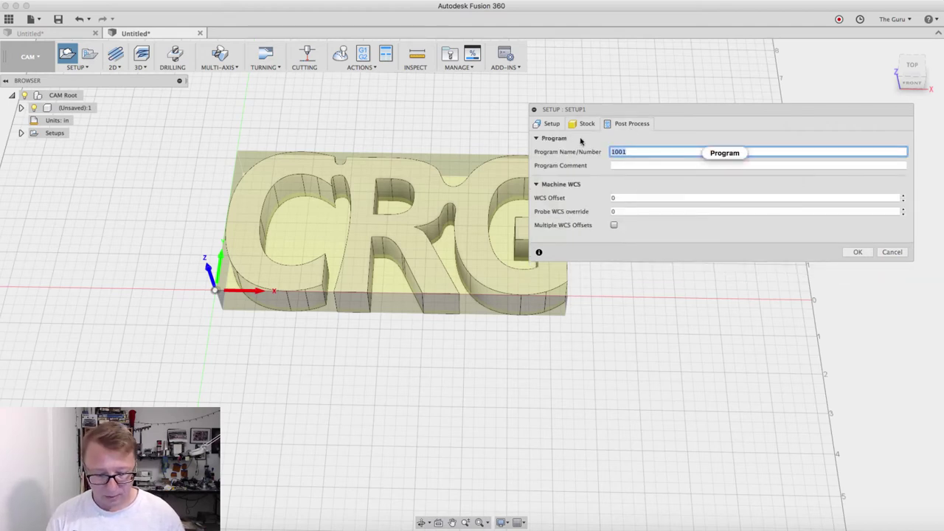
{"action": "type", "text": "crg_connection"}
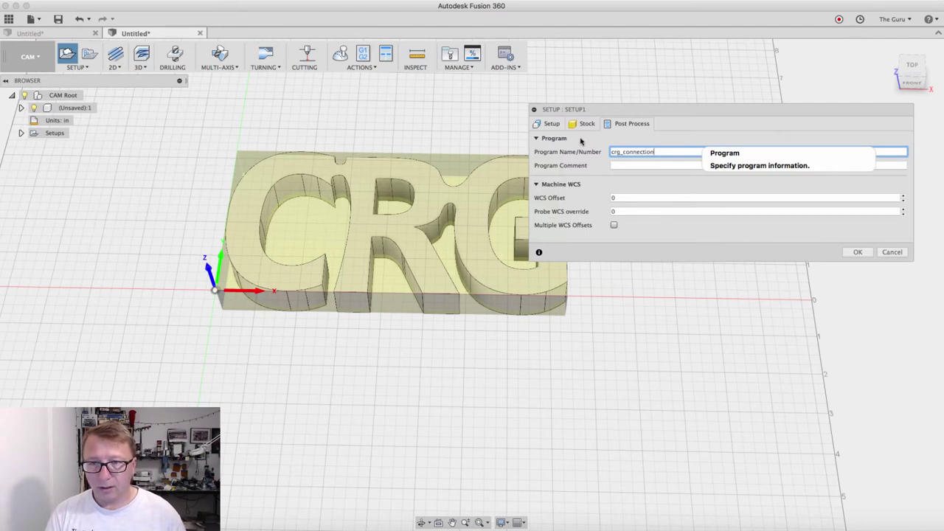
{"action": "key", "text": "Tab"}
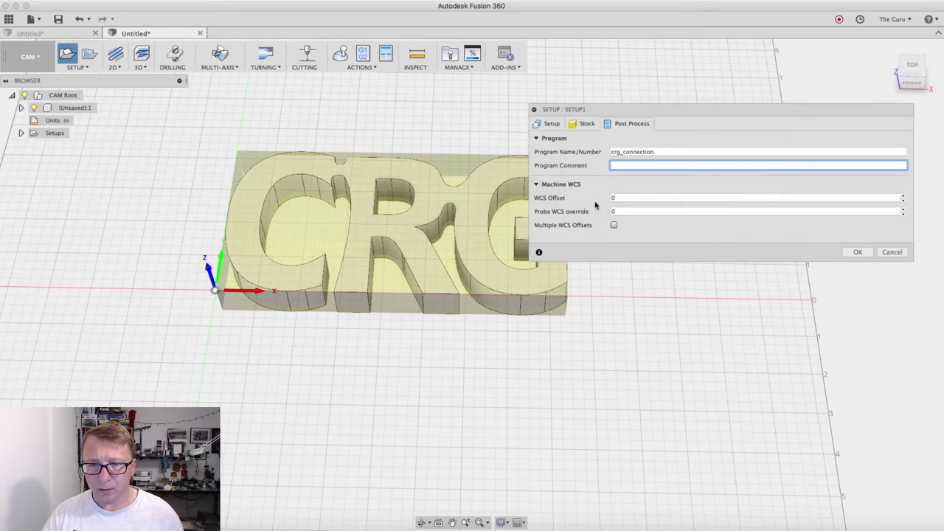
{"action": "left_click", "coordinate": [857, 252]}
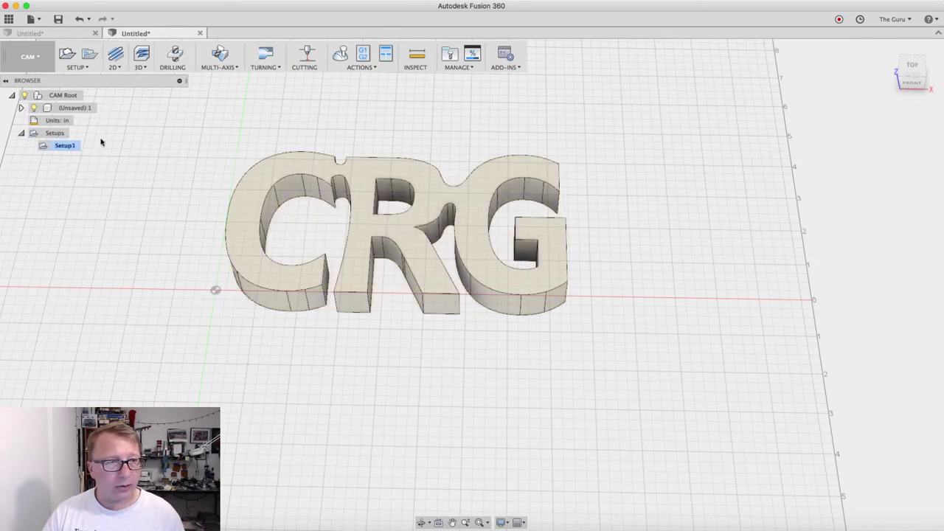
Step: Start a 2D Contour and select the outer CRG outline and the R's inner hole as chains
{"action": "left_click", "coordinate": [118, 68]}
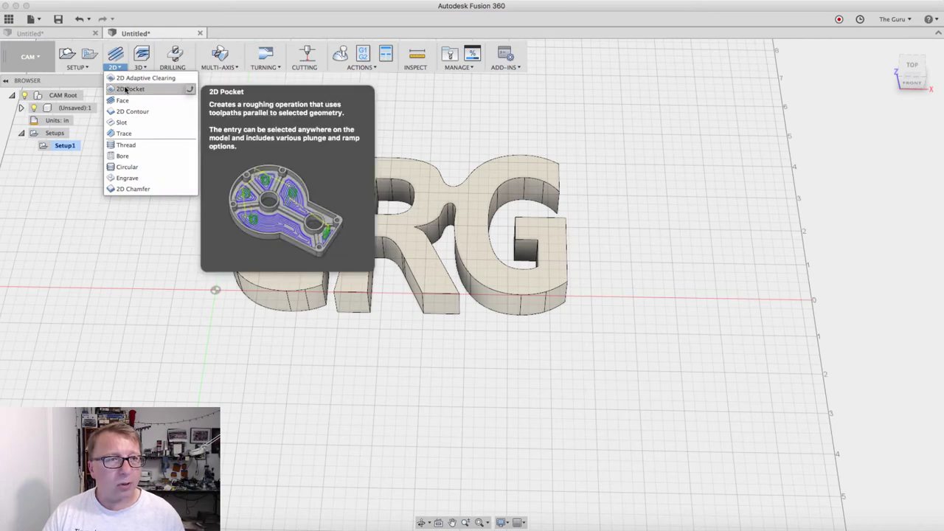
{"action": "left_click", "coordinate": [129, 112]}
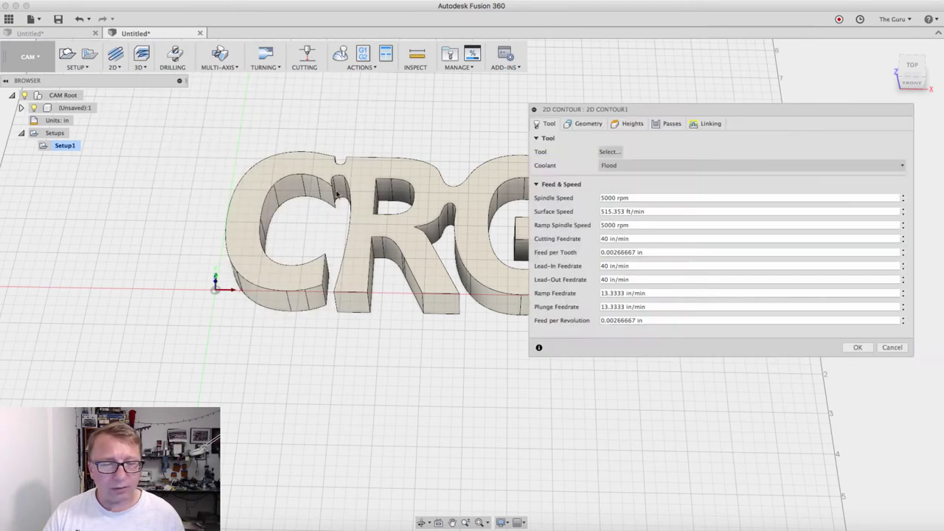
{"action": "left_click_drag", "start_coordinate": [805, 111], "coordinate": [825, 106]}
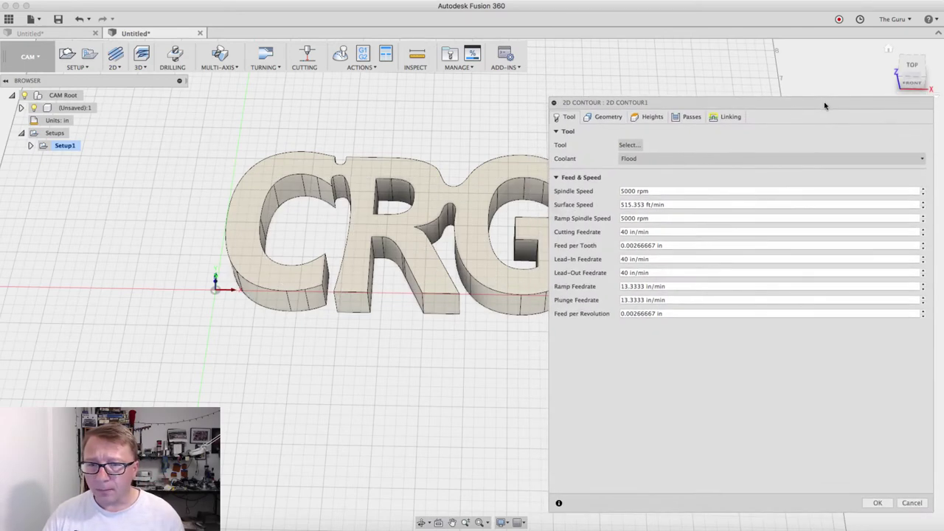
{"action": "left_click", "coordinate": [266, 194]}
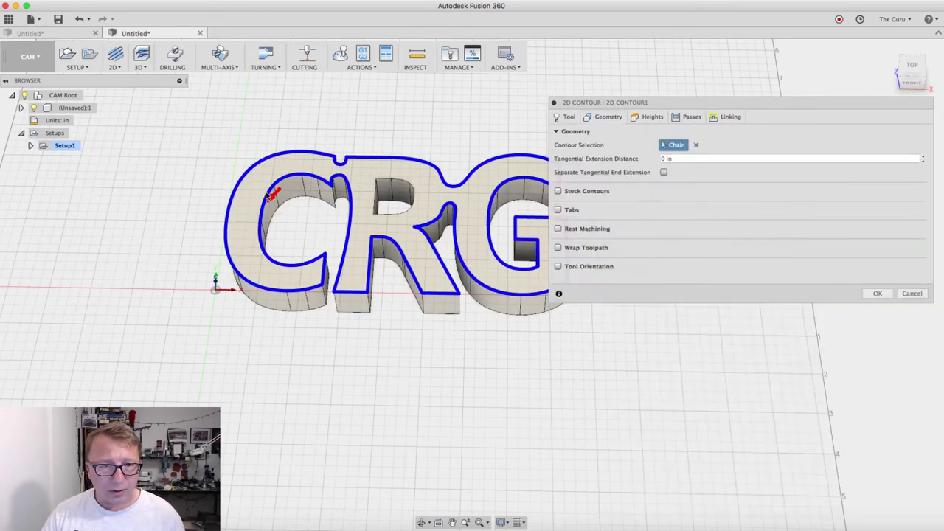
{"action": "middle_click_drag", "start_coordinate": [384, 150], "coordinate": [262, 177]}
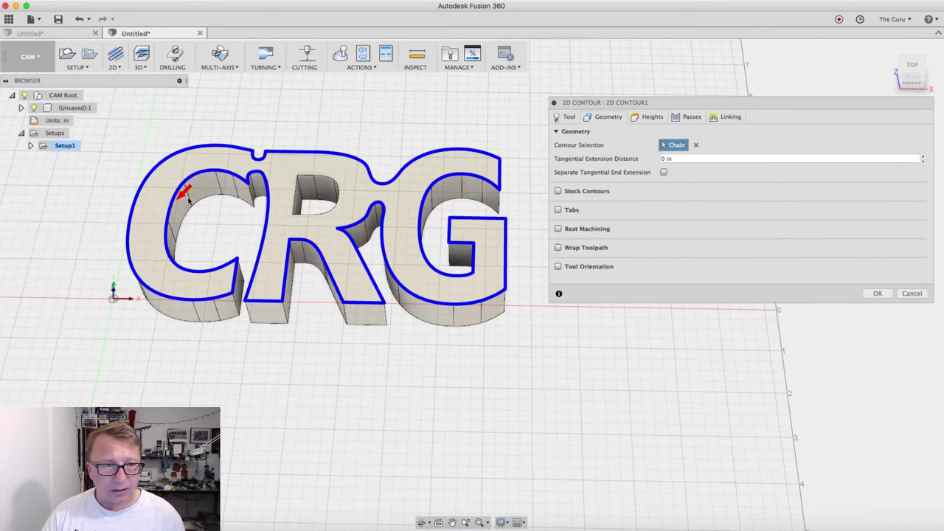
{"action": "left_click", "coordinate": [323, 179]}
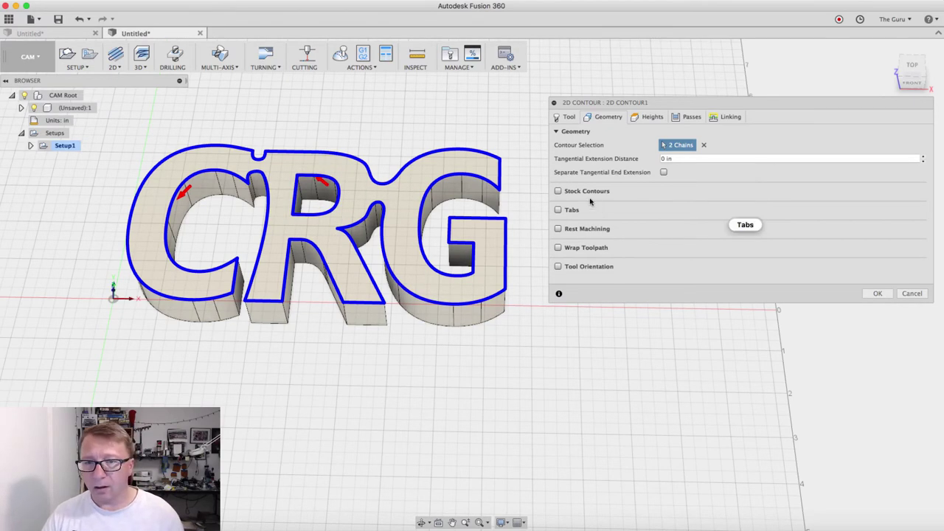
Step: Choose the Ø1/4" flat HTC carbide end mill for the contour
{"action": "left_click", "coordinate": [574, 119]}
{"action": "left_click", "coordinate": [629, 145]}
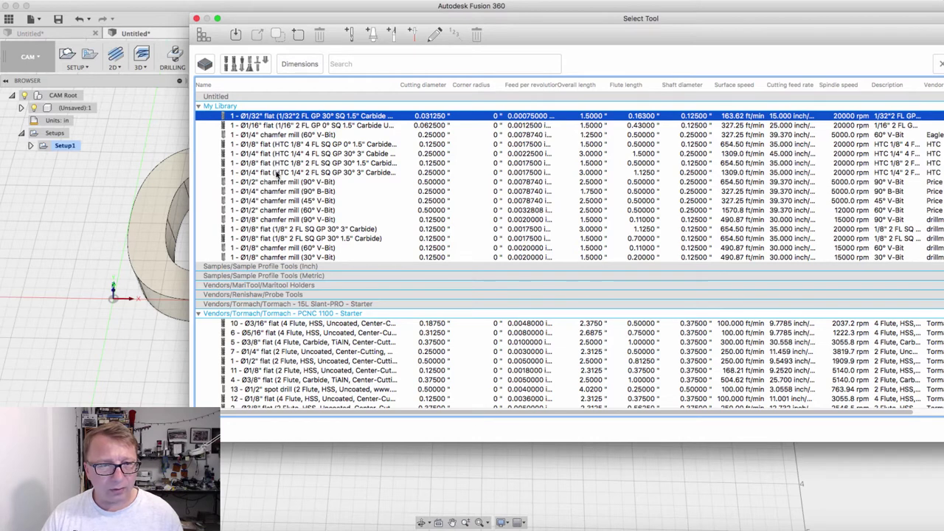
{"action": "left_click", "coordinate": [278, 173]}
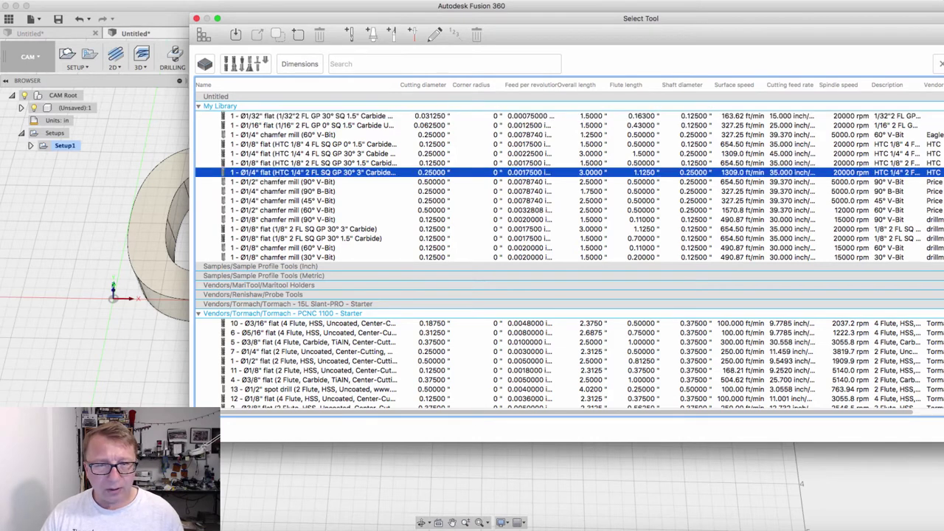
{"action": "key", "text": "Return"}
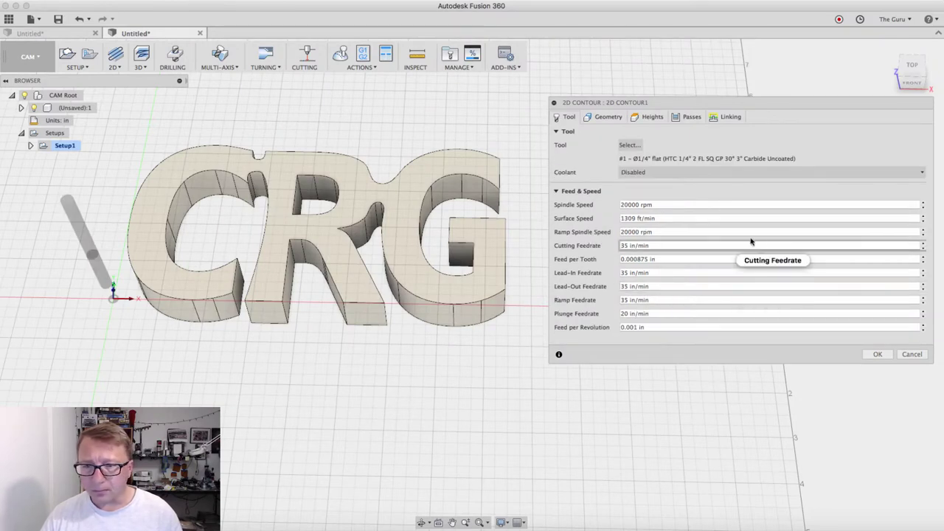
Step: Set spindle speed 12000 rpm, cutting, lead and ramp feedrates 60, and plunge feedrate 25
{"action": "left_click", "coordinate": [606, 207]}
{"action": "type", "text": "12000"}
{"action": "key", "text": "Tab"}
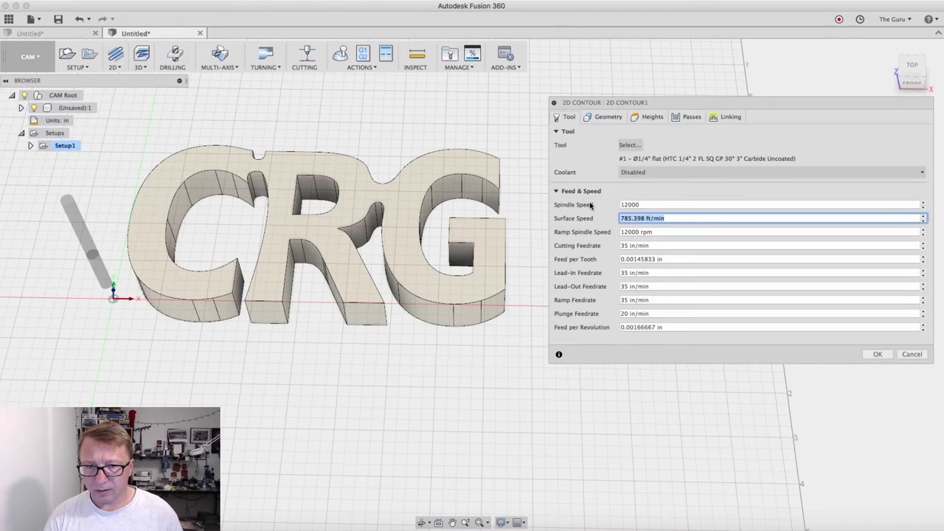
{"action": "key", "text": "Tab"}
{"action": "key", "text": "Tab"}
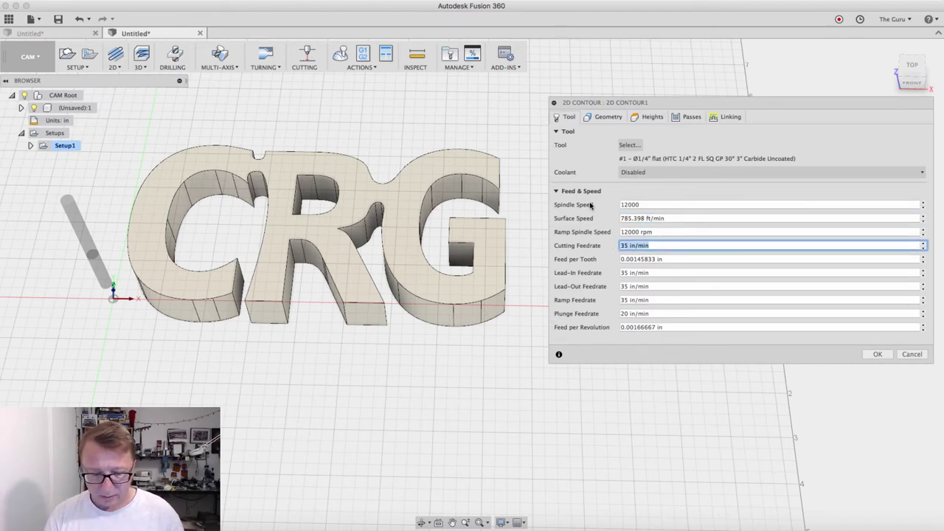
{"action": "type", "text": "6"}
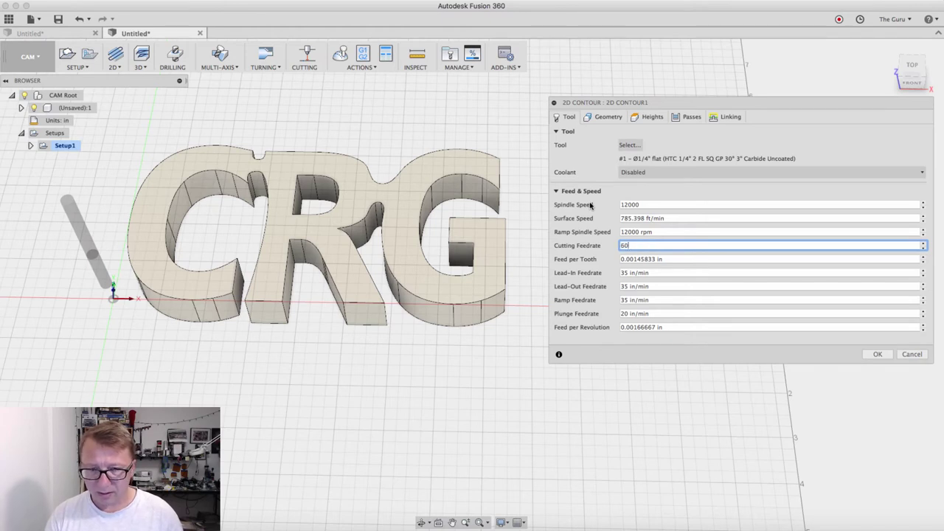
{"action": "type", "text": "0"}
{"action": "key", "text": "Tab"}
{"action": "key", "text": "Tab"}
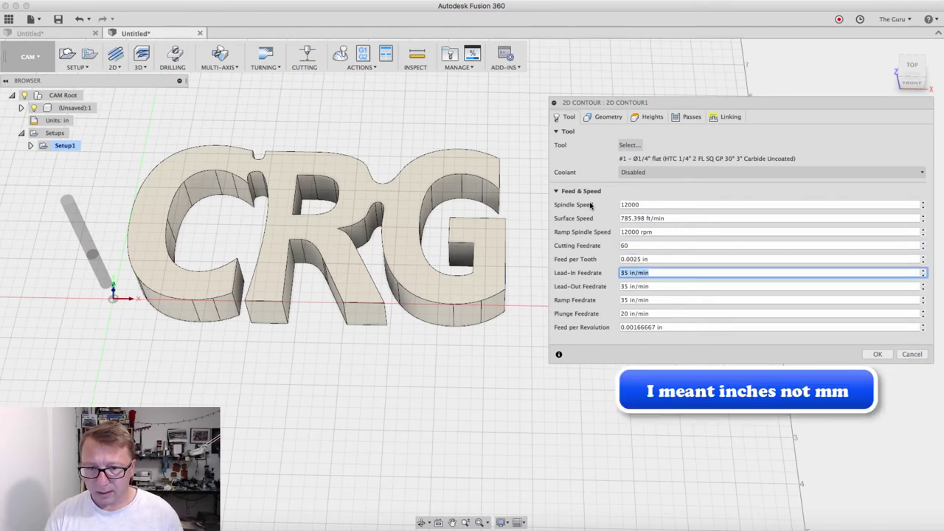
{"action": "type", "text": "60"}
{"action": "key", "text": "Tab"}
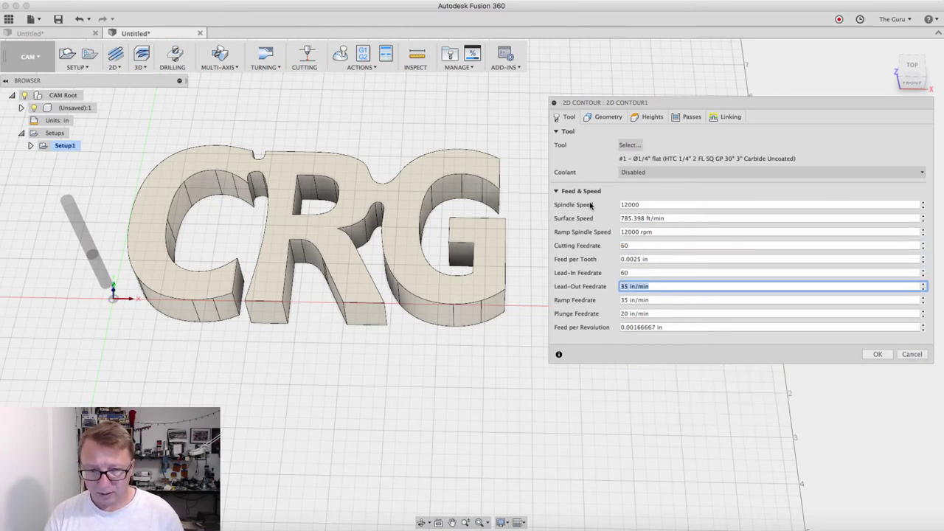
{"action": "type", "text": "60"}
{"action": "key", "text": "Tab"}
{"action": "type", "text": "60"}
{"action": "key", "text": "Tab"}
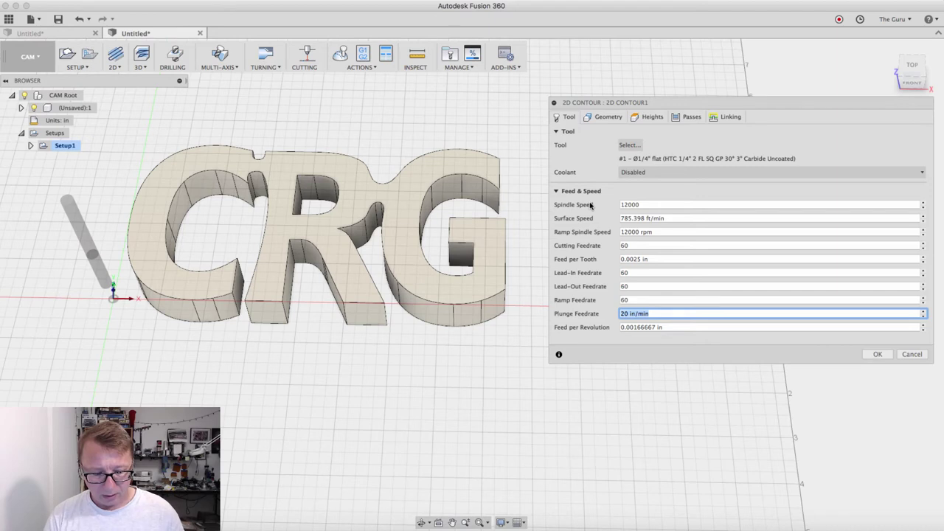
{"action": "type", "text": "25"}
{"action": "key", "text": "Tab"}
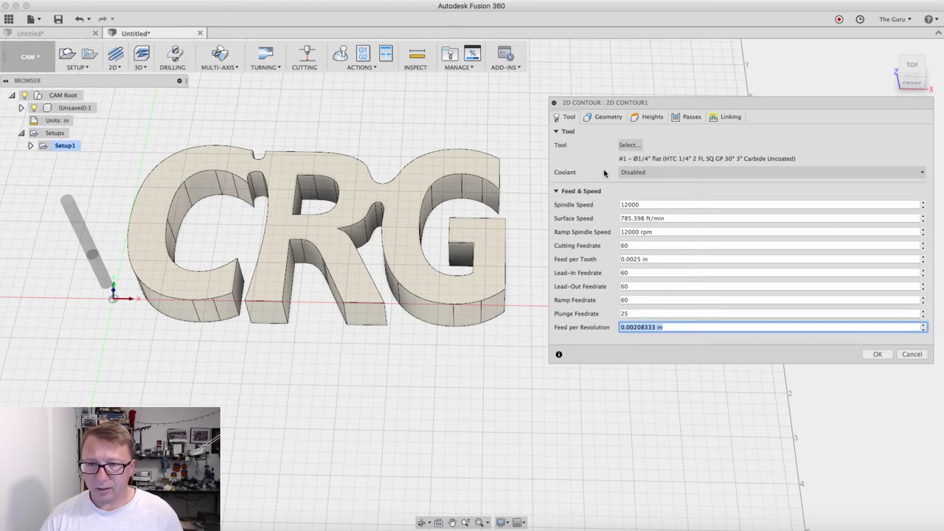
{"action": "left_click", "coordinate": [604, 118]}
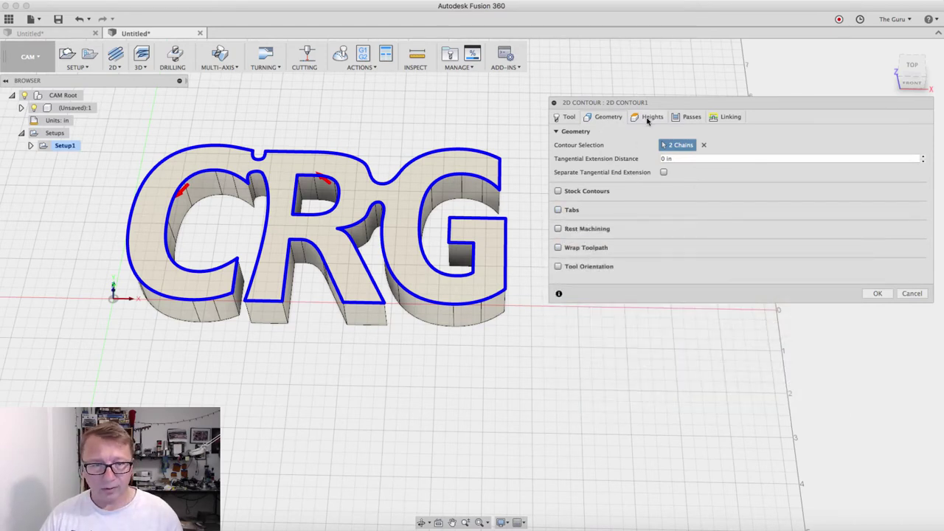
Step: Set the clearance, retract and feed height offsets to 0.1 in
{"action": "left_click", "coordinate": [649, 118]}
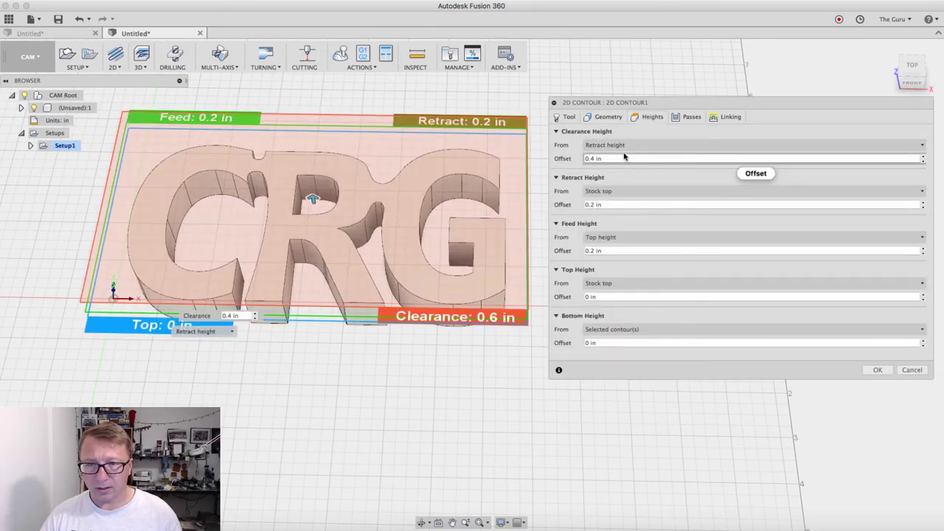
{"action": "left_click_drag", "start_coordinate": [624, 158], "coordinate": [563, 158]}
{"action": "type", "text": ".1"}
{"action": "key", "text": "Tab"}
{"action": "type", "text": ".1"}
{"action": "key", "text": "Tab"}
{"action": "type", "text": ".1"}
{"action": "key", "text": "Tab"}
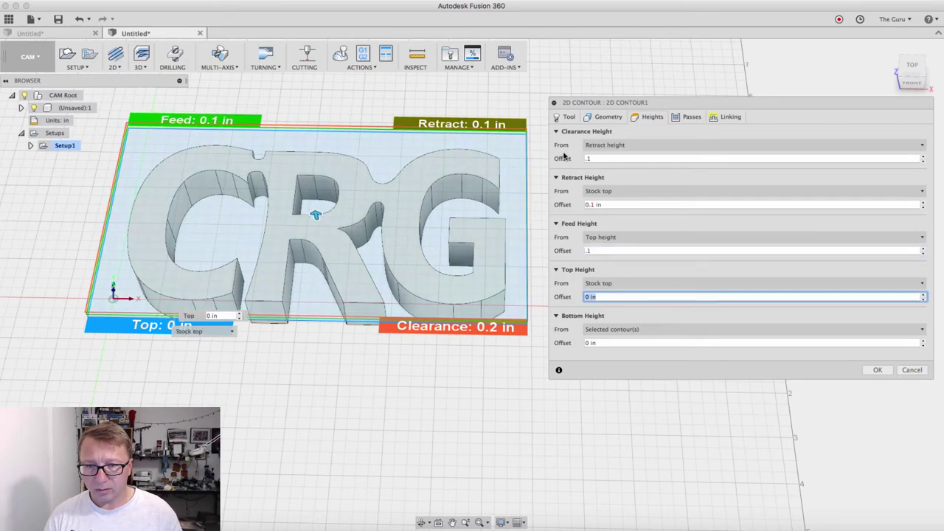
Step: Put the contour bottom 0.95 in below the stock top
{"action": "left_click", "coordinate": [613, 343]}
{"action": "type", "text": "-.01"}
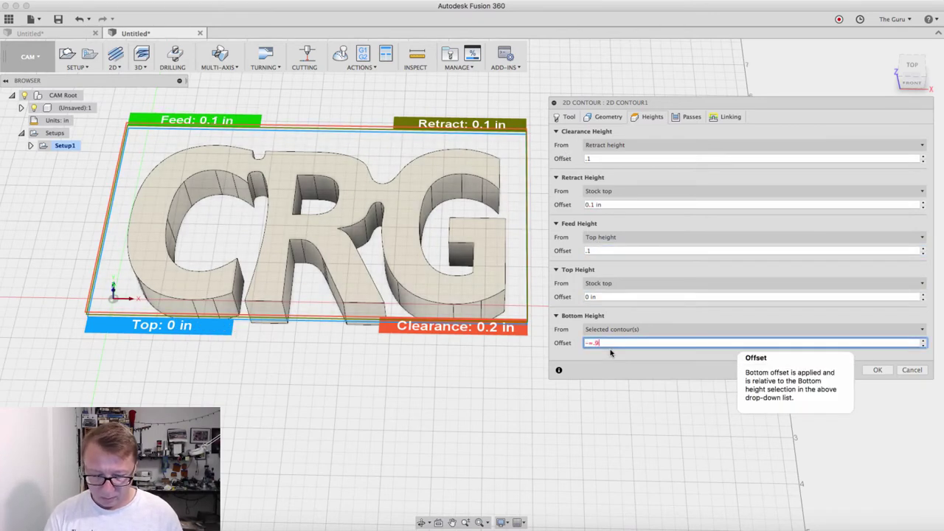
{"action": "type", "text": "5"}
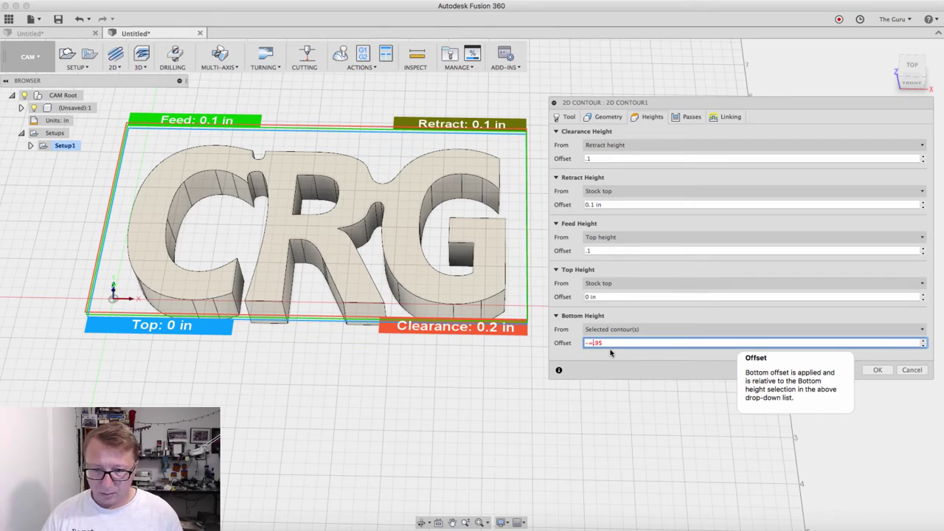
{"action": "key", "text": "Tab"}
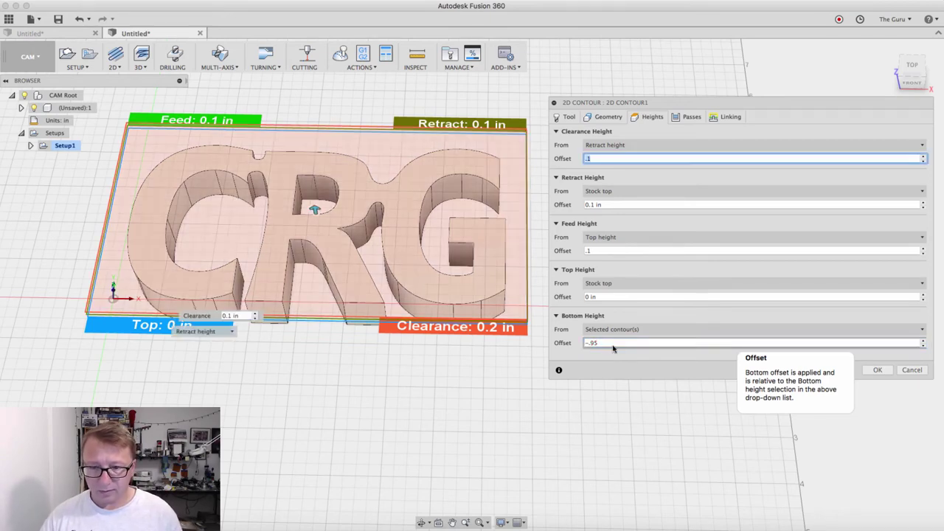
{"action": "left_click", "coordinate": [612, 329]}
{"action": "left_click", "coordinate": [619, 407]}
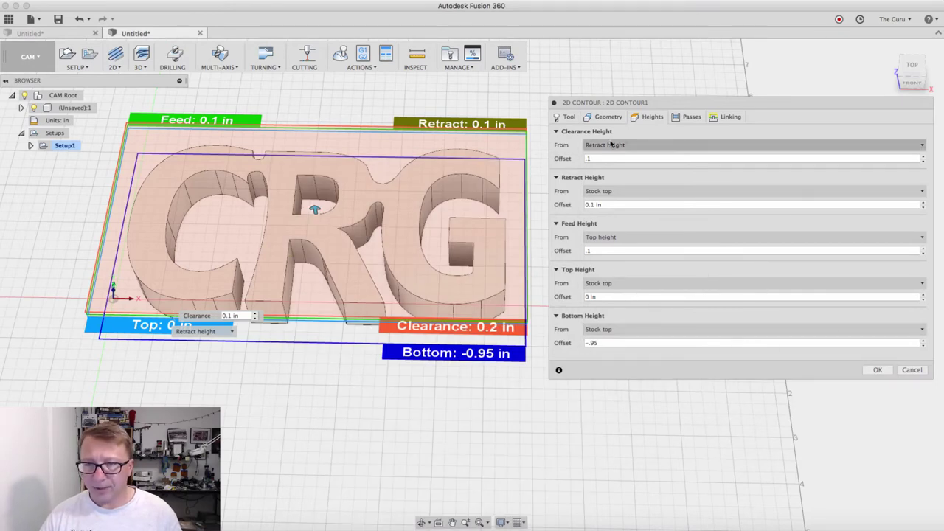
Step: Switch the contour's sideways compensation to conventional milling
{"action": "left_click", "coordinate": [688, 117]}
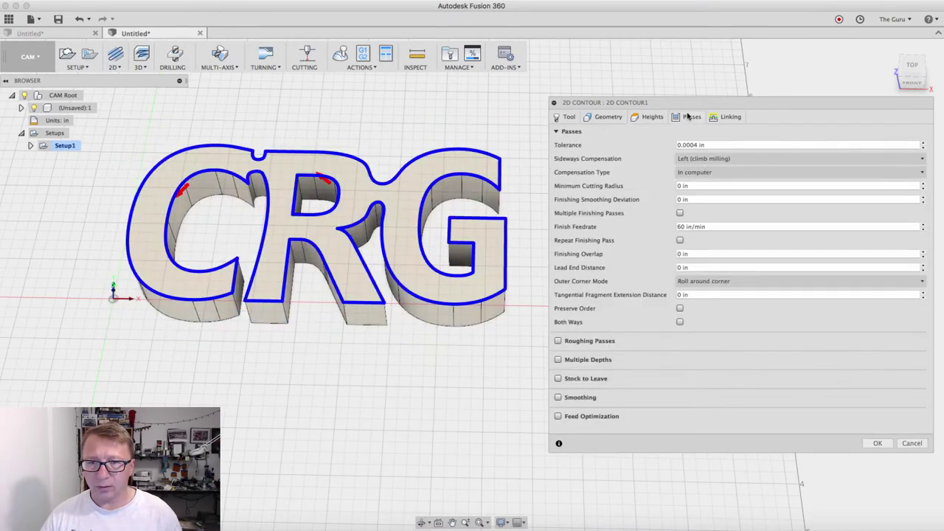
{"action": "left_click", "coordinate": [706, 158]}
{"action": "left_click", "coordinate": [702, 184]}
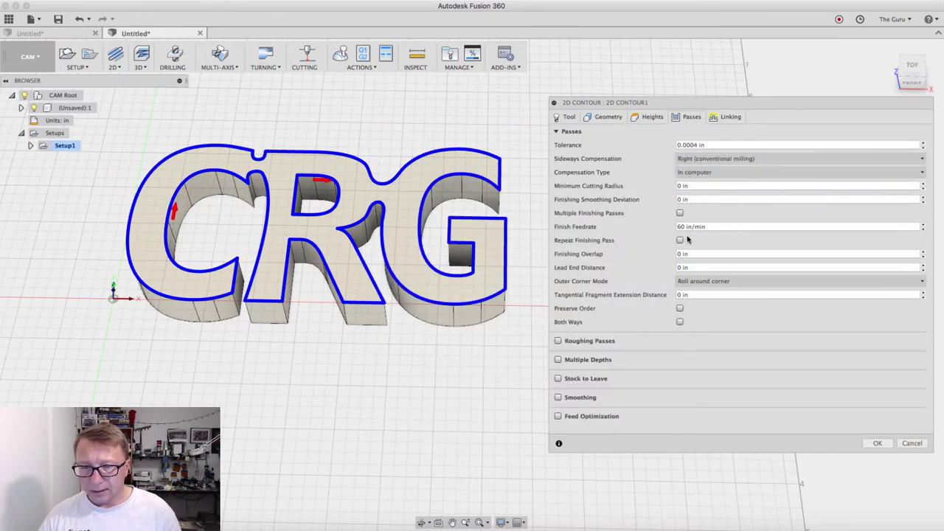
Step: Enable multiple depths with a 0.05 in maximum roughing stepdown and Rough Final off
{"action": "left_click", "coordinate": [558, 359]}
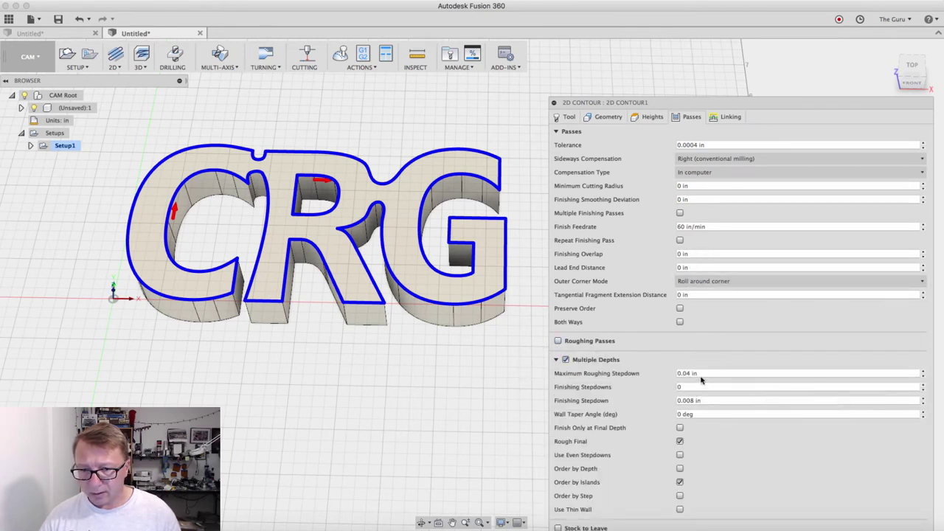
{"action": "left_click", "coordinate": [689, 374]}
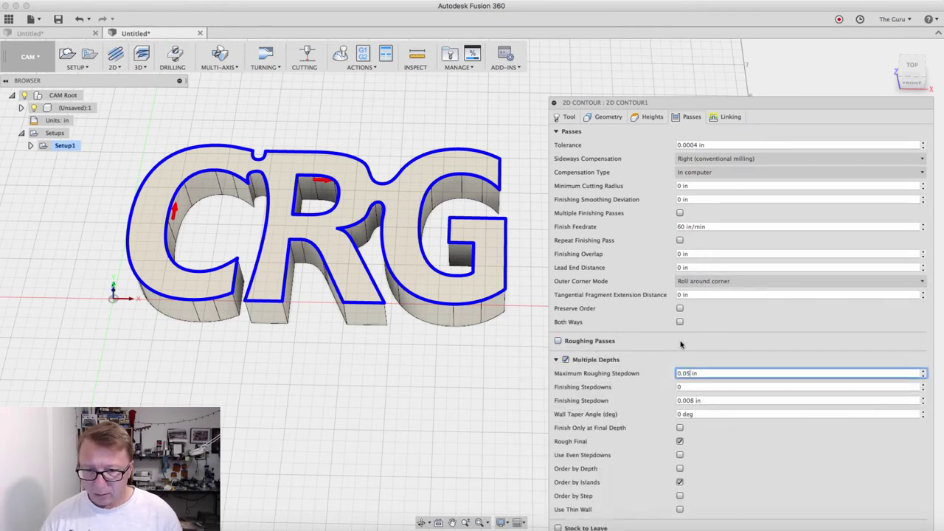
{"action": "type", "text": "5"}
{"action": "key", "text": "Tab"}
{"action": "left_click_drag", "start_coordinate": [704, 113], "coordinate": [657, 57]}
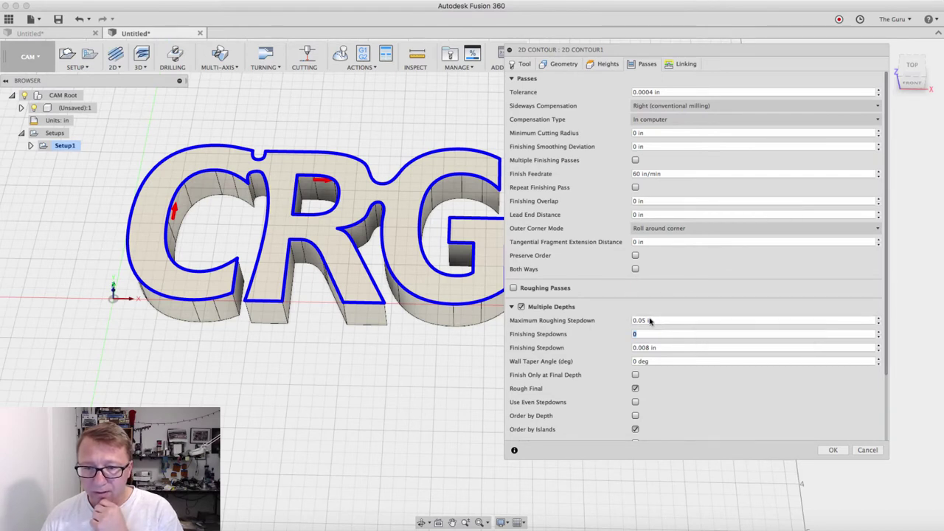
{"action": "mouse_move", "coordinate": [642, 323]}
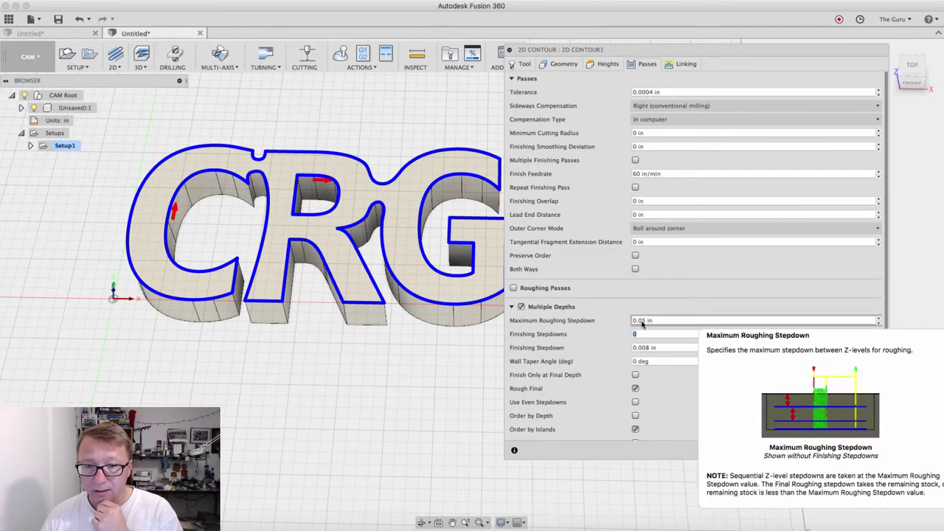
{"action": "scroll", "coordinate": [716, 295], "scroll_direction": "down", "scroll_amount": 2}
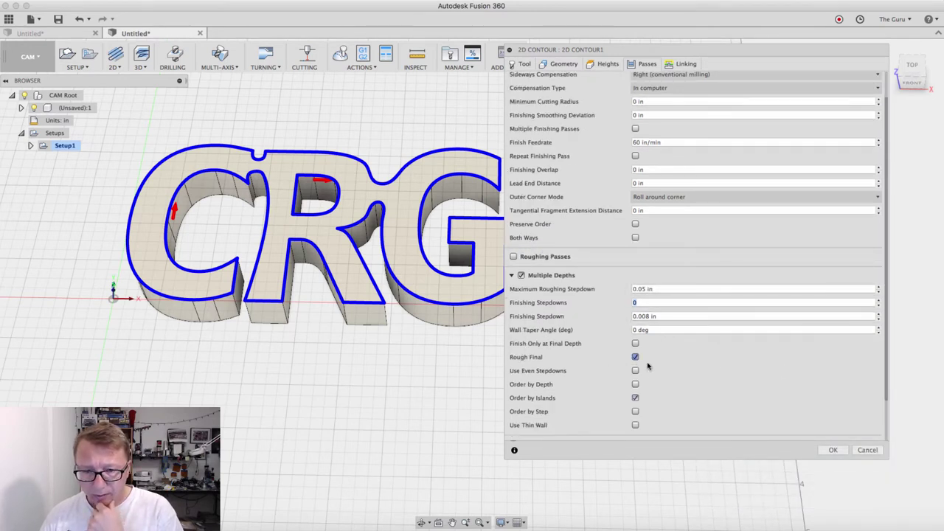
{"action": "scroll", "coordinate": [732, 396], "scroll_direction": "down", "scroll_amount": 3}
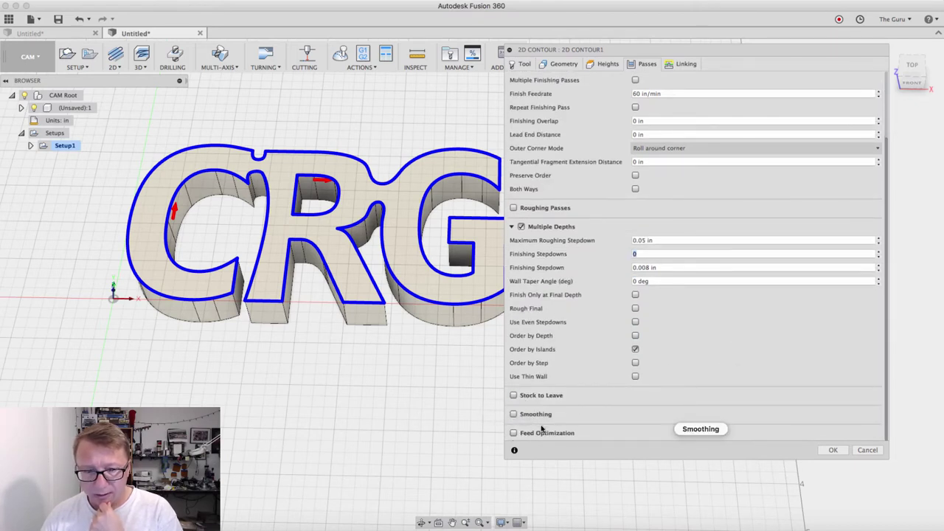
{"action": "scroll", "coordinate": [725, 250], "scroll_direction": "up", "scroll_amount": 5}
{"action": "left_click", "coordinate": [683, 65]}
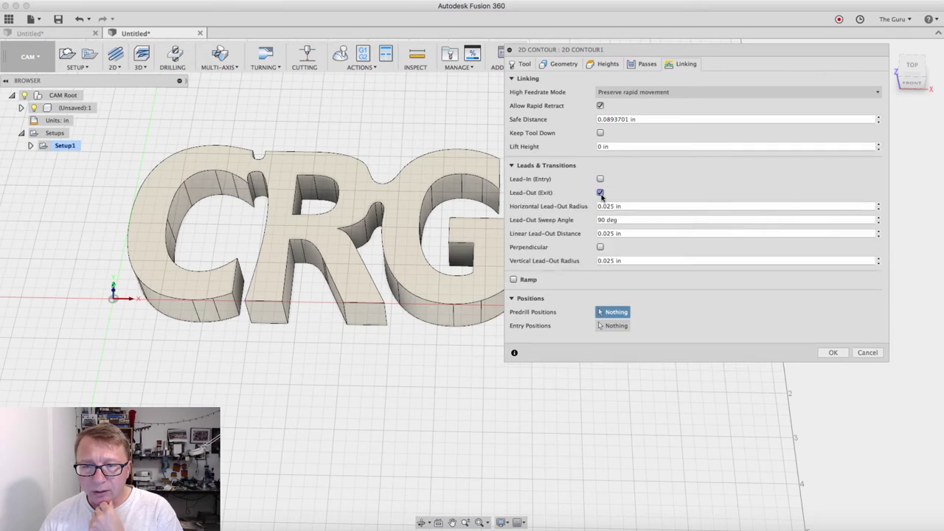
Step: Turn off the lead-in, enable ramping and set a 5° ramping angle
{"action": "left_click", "coordinate": [595, 180]}
{"action": "left_click", "coordinate": [513, 212]}
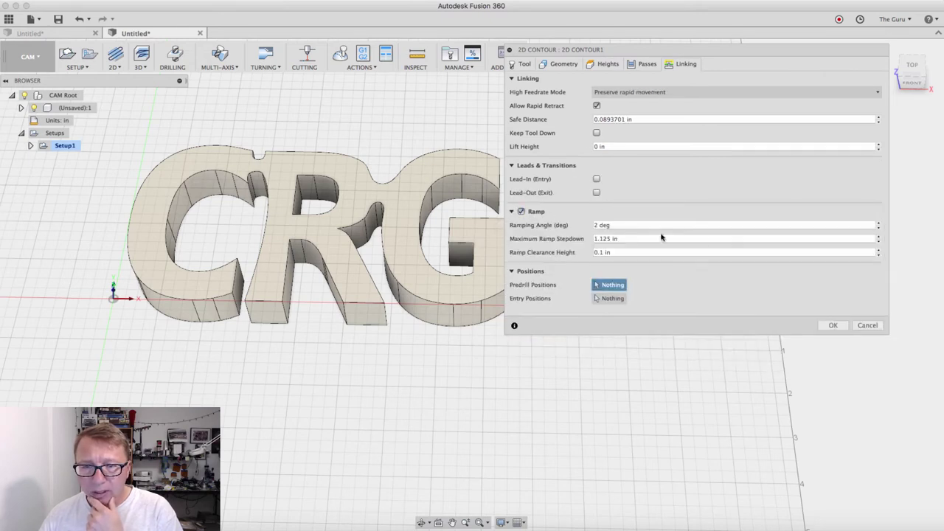
{"action": "left_click", "coordinate": [605, 226]}
{"action": "triple_click", "coordinate": [605, 226]}
{"action": "type", "text": "5"}
{"action": "key", "text": "Tab"}
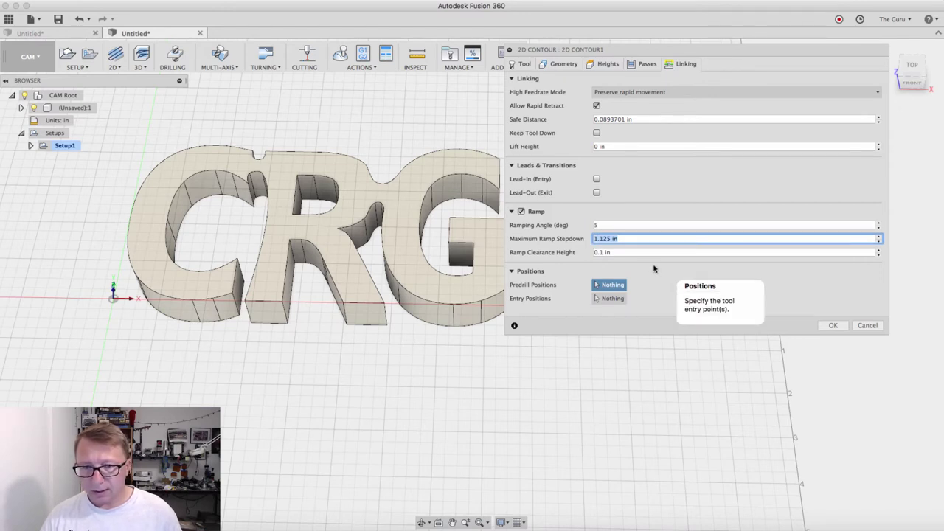
Step: Set ramp clearance height to 0.05 in, keep the tool down, and generate 2D Contour1
{"action": "left_click", "coordinate": [605, 252]}
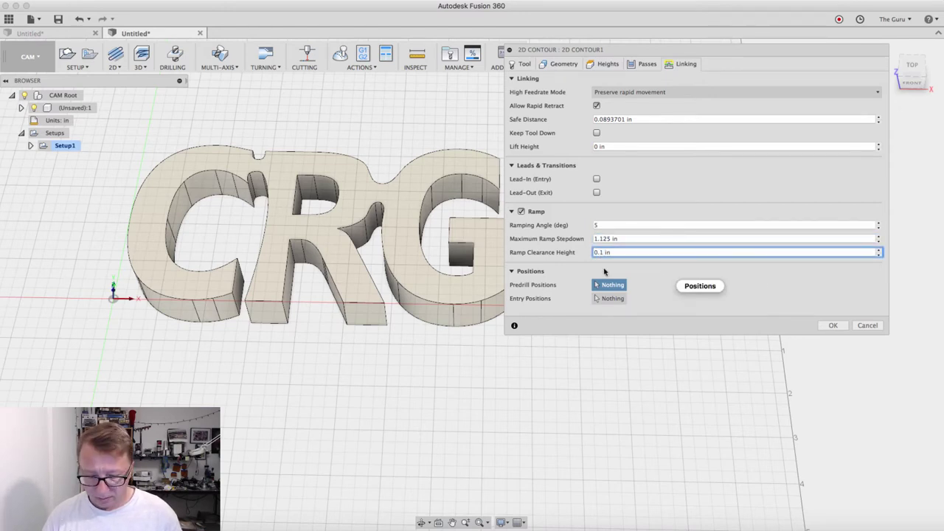
{"action": "key", "text": "Right"}
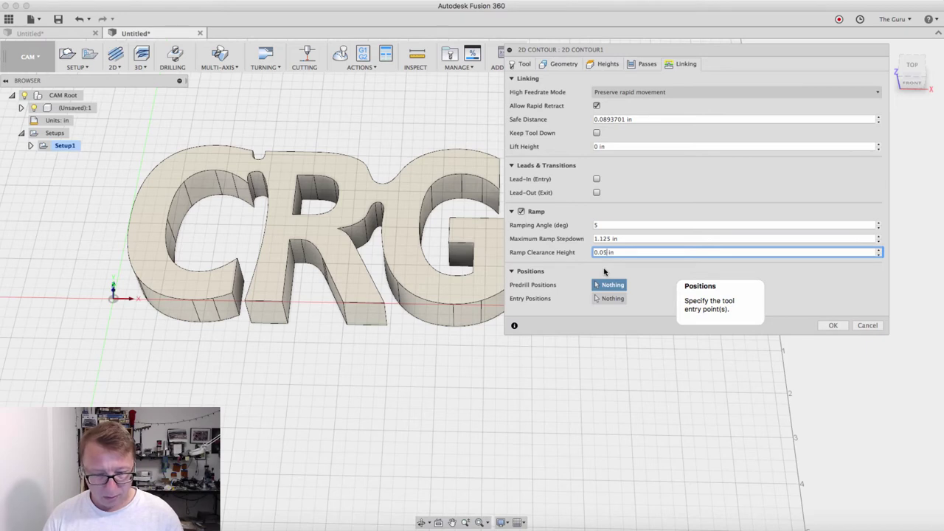
{"action": "key", "text": "BackSpace"}
{"action": "key", "text": "Tab"}
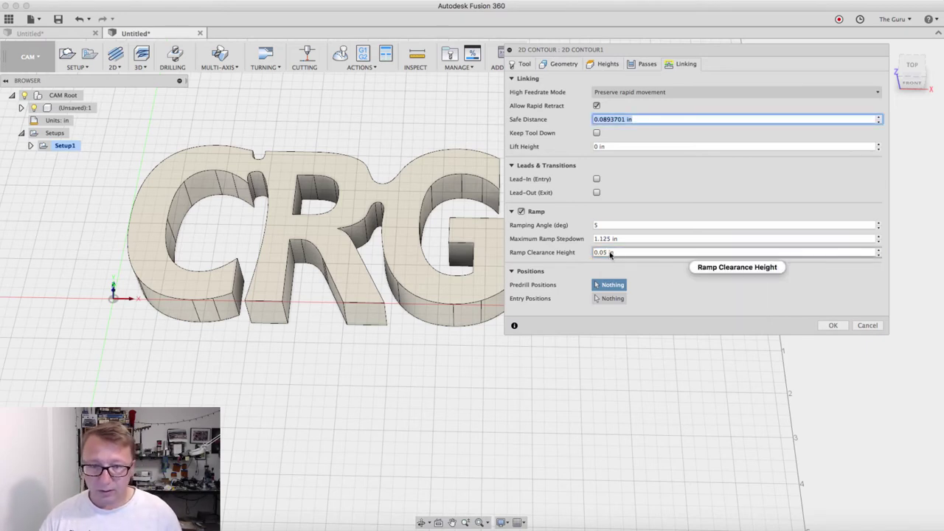
{"action": "left_click", "coordinate": [832, 326]}
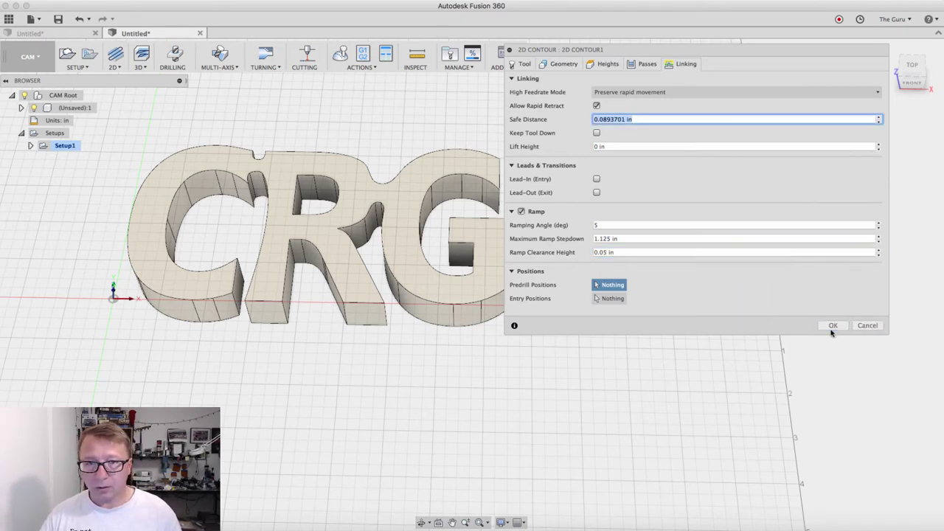
{"action": "left_click", "coordinate": [595, 133]}
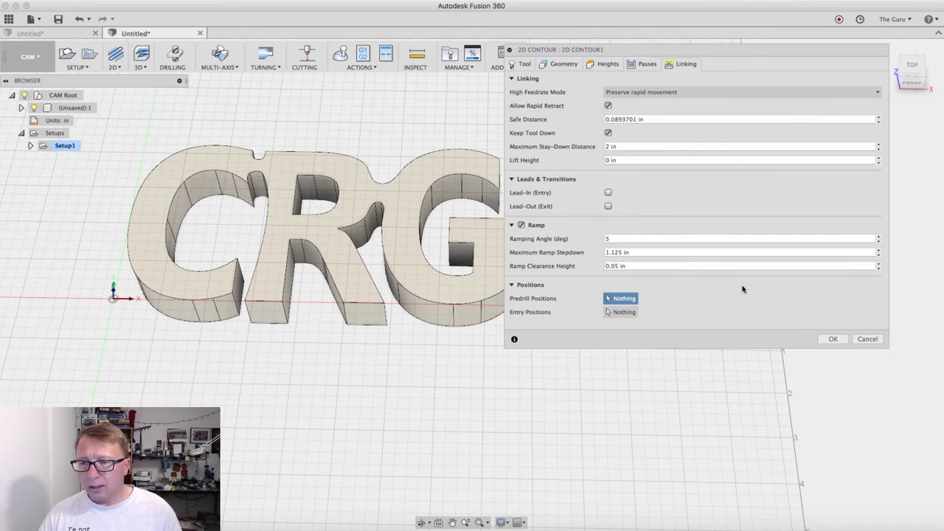
{"action": "left_click", "coordinate": [833, 339]}
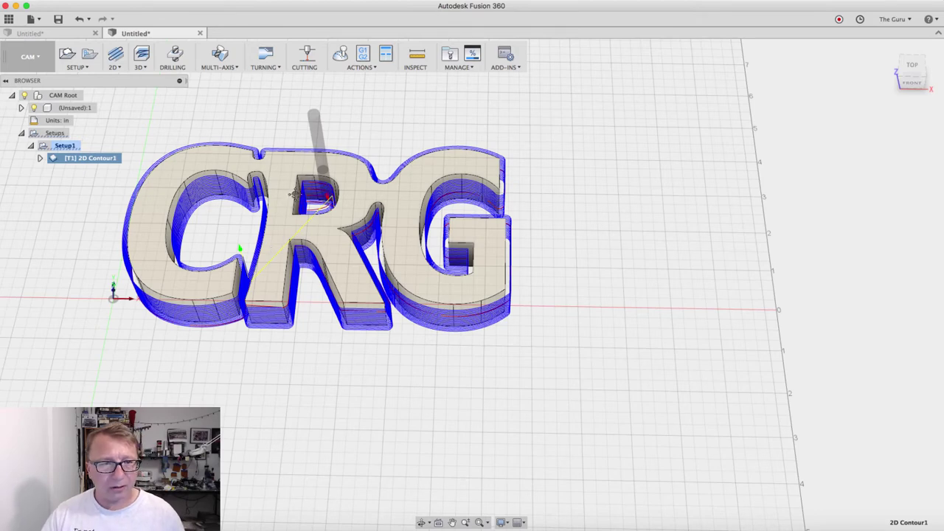
Step: Orbit, zoom and view from the front to inspect the stacked contour passes around CRG
{"action": "middle_click_drag", "start_coordinate": [294, 193], "coordinate": [381, 143]}
{"action": "scroll", "coordinate": [380, 143], "scroll_direction": "down", "scroll_amount": 2}
{"action": "scroll", "coordinate": [378, 152], "scroll_direction": "up", "scroll_amount": 10}
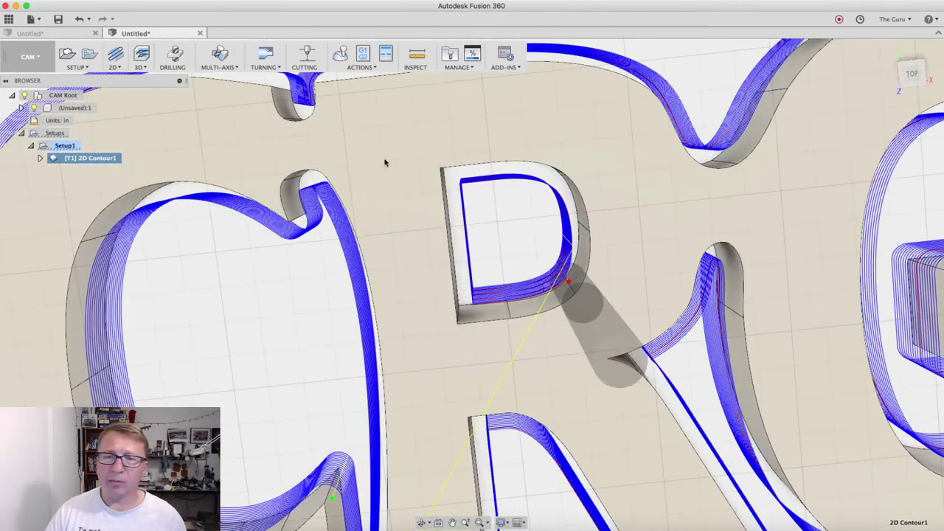
{"action": "middle_click_drag", "start_coordinate": [342, 131], "coordinate": [538, 338]}
{"action": "scroll", "coordinate": [464, 340], "scroll_direction": "up", "scroll_amount": 5}
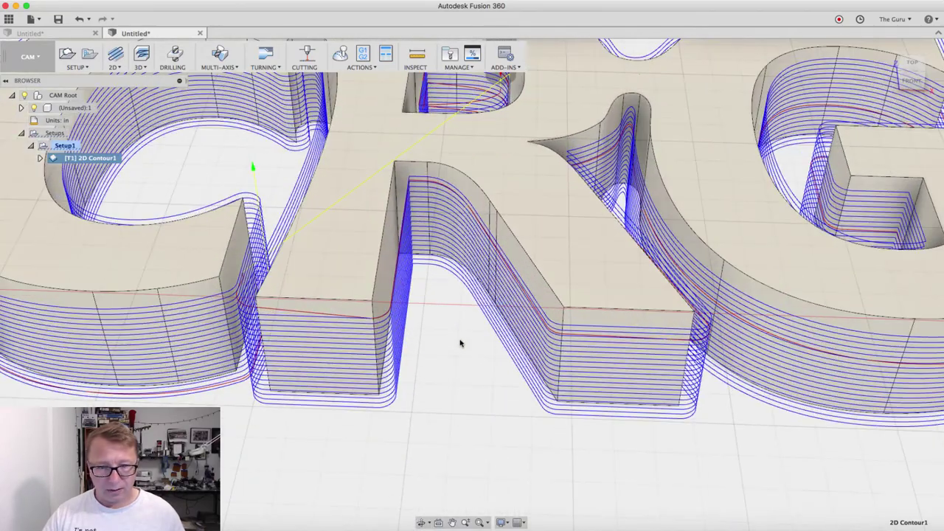
{"action": "middle_click_drag", "start_coordinate": [460, 343], "coordinate": [464, 322], "text": "shift"}
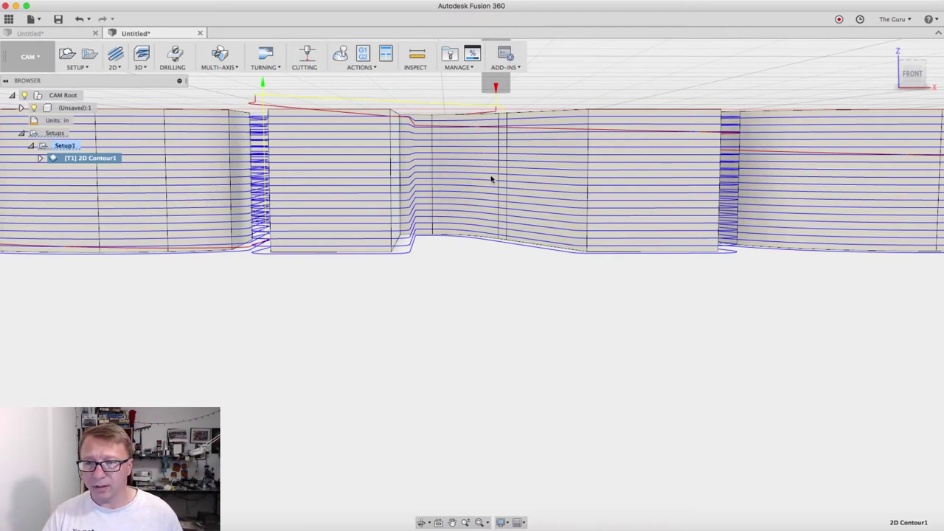
{"action": "left_click", "coordinate": [912, 73]}
{"action": "scroll", "coordinate": [560, 237], "scroll_direction": "up", "scroll_amount": 5}
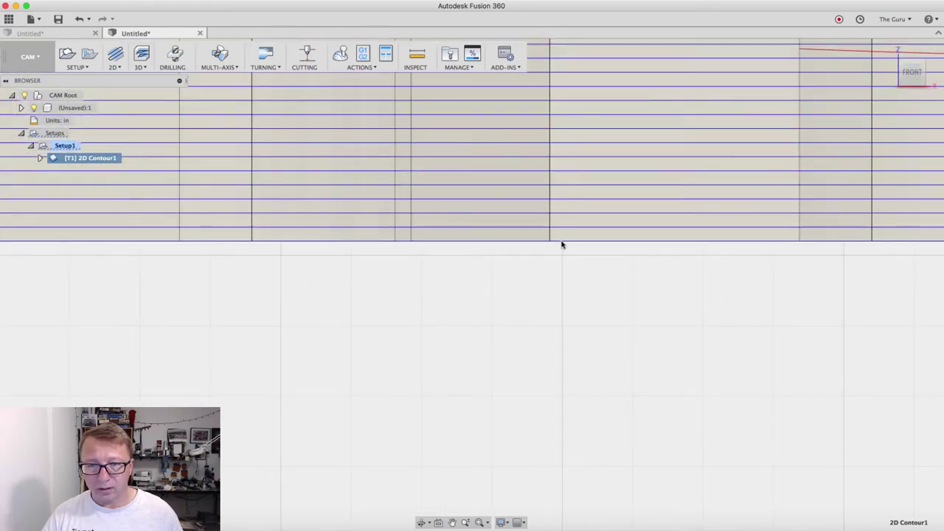
{"action": "scroll", "coordinate": [642, 251], "scroll_direction": "down", "scroll_amount": 5}
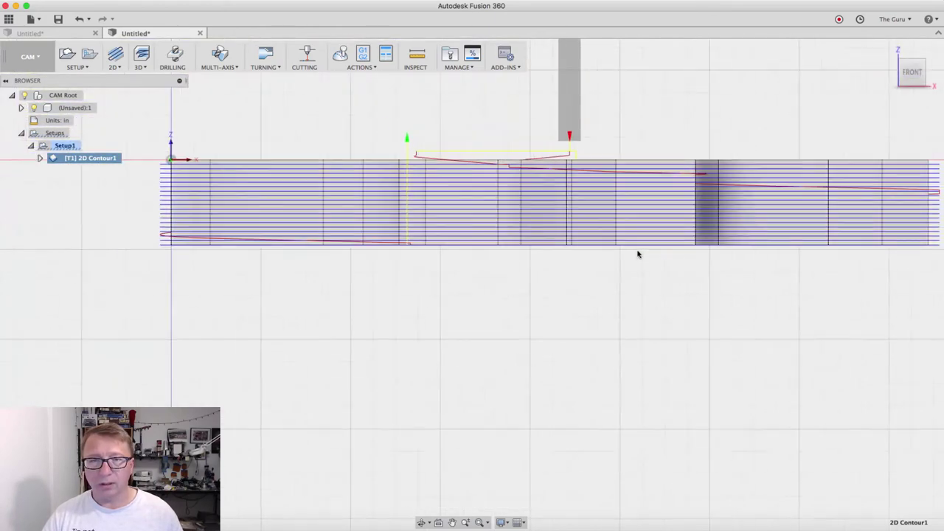
{"action": "mouse_move", "coordinate": [638, 258]}
{"action": "middle_mouse_down", "text": "shift"}
{"action": "mouse_move", "coordinate": [631, 270]}
{"action": "mouse_move", "coordinate": [645, 269]}
{"action": "middle_mouse_up", "text": "shift"}
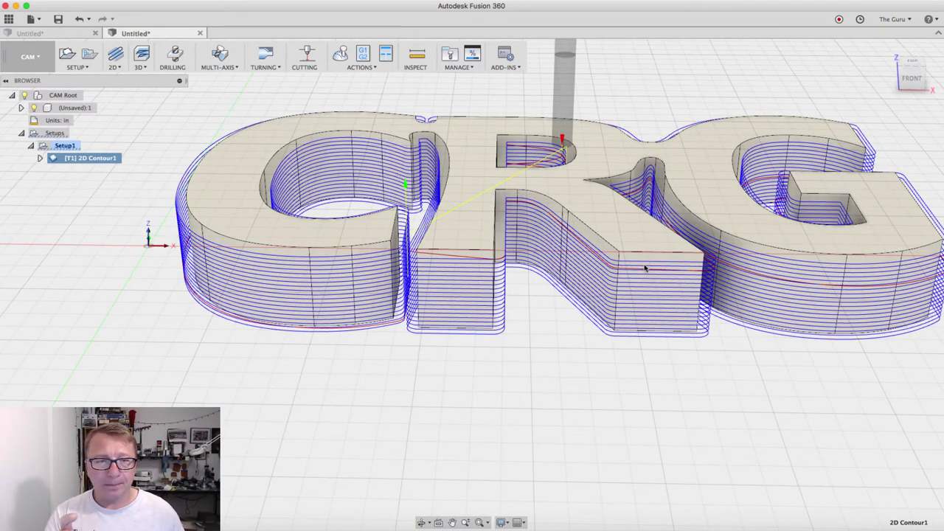
{"action": "scroll", "coordinate": [611, 200], "scroll_direction": "down", "scroll_amount": 3}
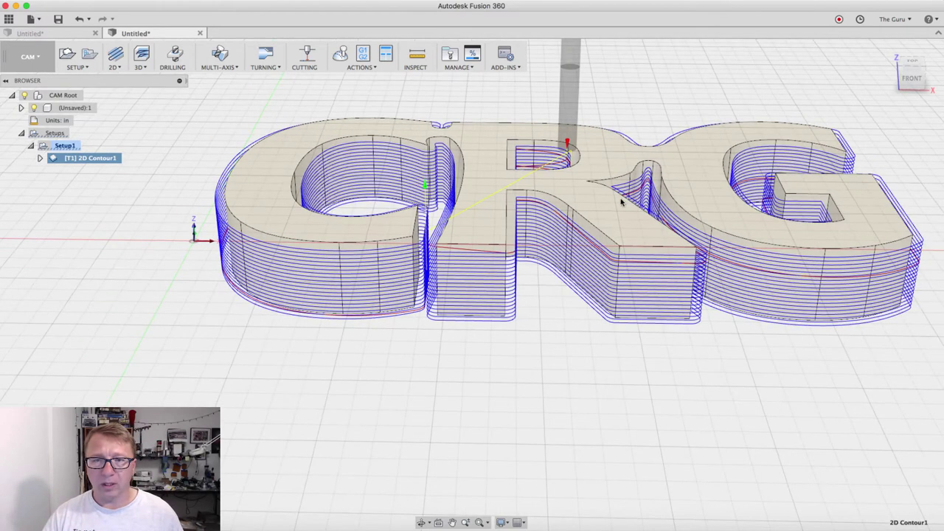
{"action": "scroll", "coordinate": [550, 257], "scroll_direction": "up", "scroll_amount": 2}
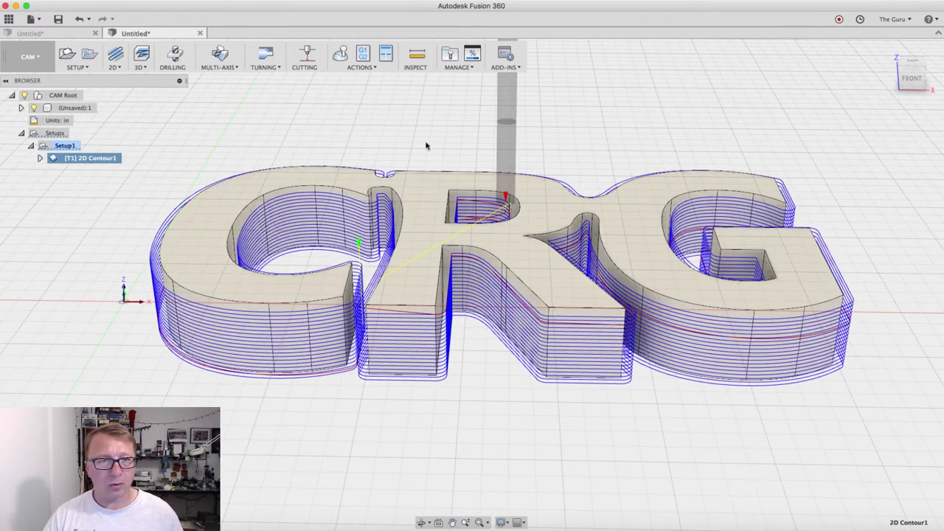
Step: Start a stock simulation of the contour toolpath and orbit around the stock
{"action": "left_click", "coordinate": [340, 54]}
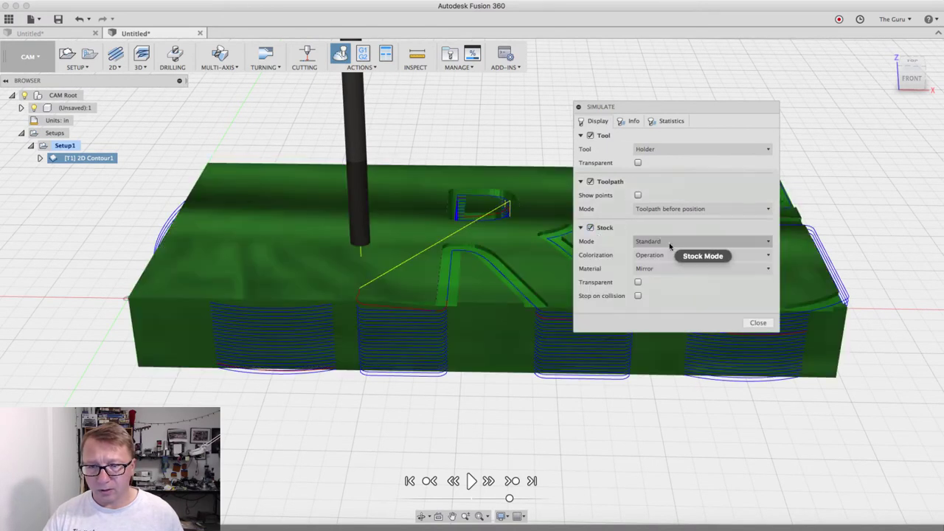
{"action": "middle_click_drag", "start_coordinate": [494, 141], "coordinate": [468, 144]}
{"action": "middle_click_drag", "start_coordinate": [484, 199], "coordinate": [443, 190]}
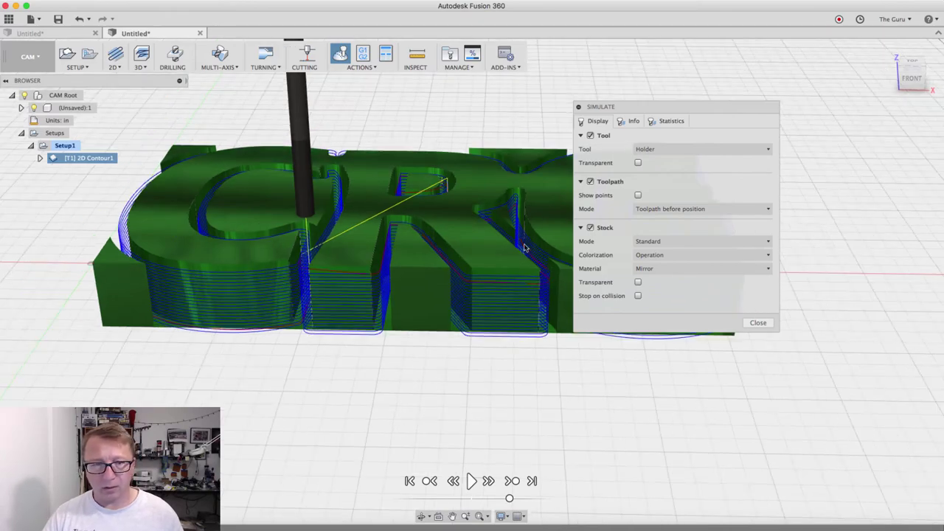
{"action": "left_click", "coordinate": [421, 516]}
{"action": "left_click_drag", "start_coordinate": [487, 413], "coordinate": [567, 295]}
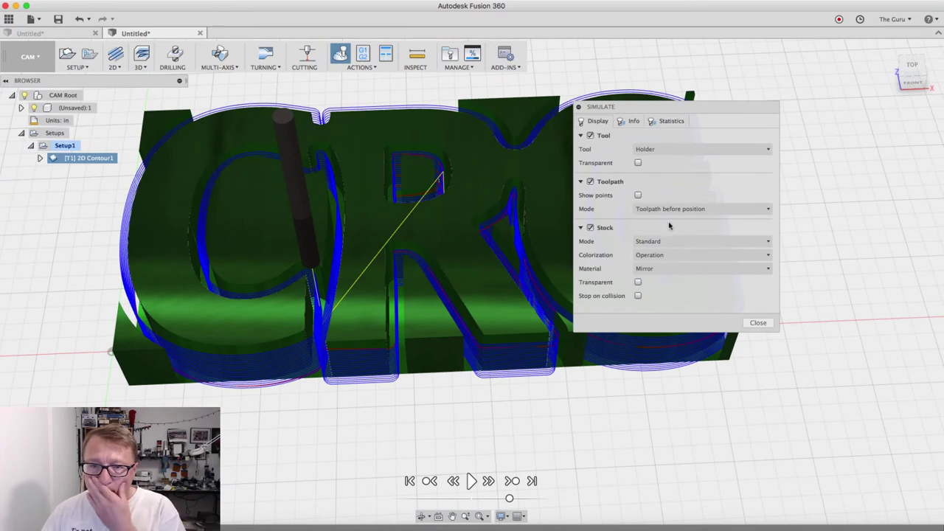
Step: Review the simulation's machining statistics and operation details
{"action": "left_click", "coordinate": [670, 121]}
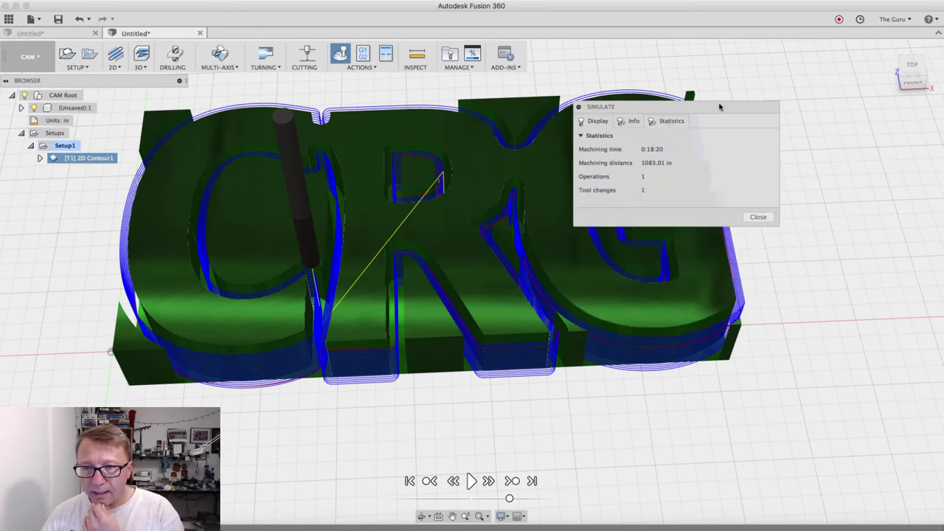
{"action": "left_click_drag", "start_coordinate": [720, 106], "coordinate": [876, 108]}
{"action": "left_click", "coordinate": [788, 120]}
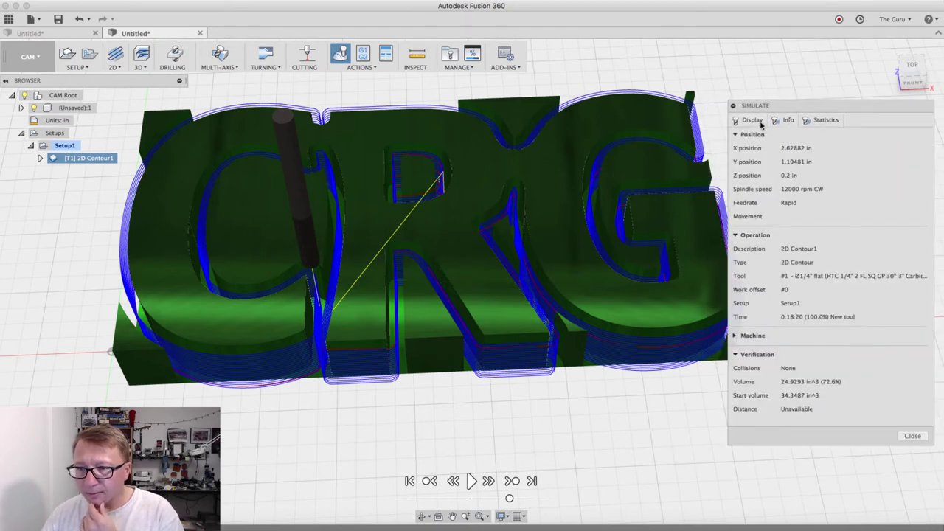
{"action": "left_click", "coordinate": [755, 121]}
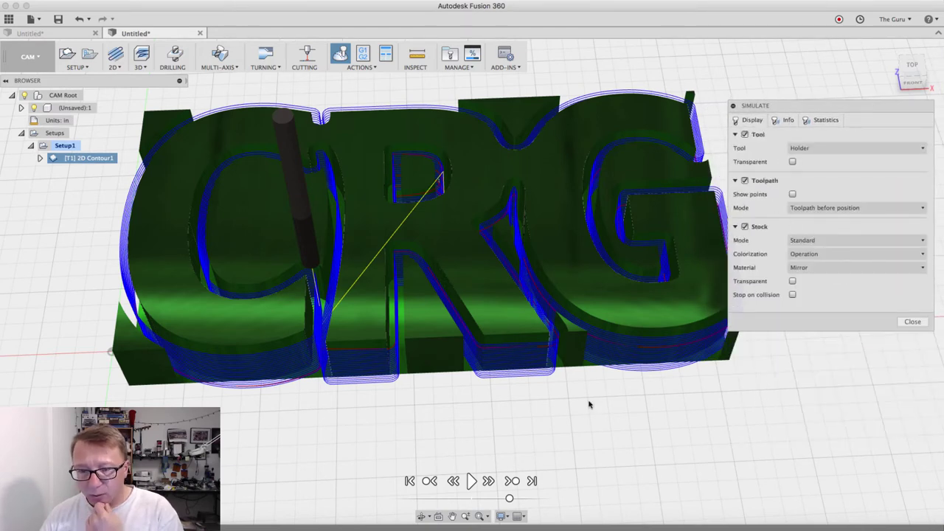
Step: Replay the simulation, pause it partway, and zoom in on the D-shaped cut from above
{"action": "left_click", "coordinate": [470, 482]}
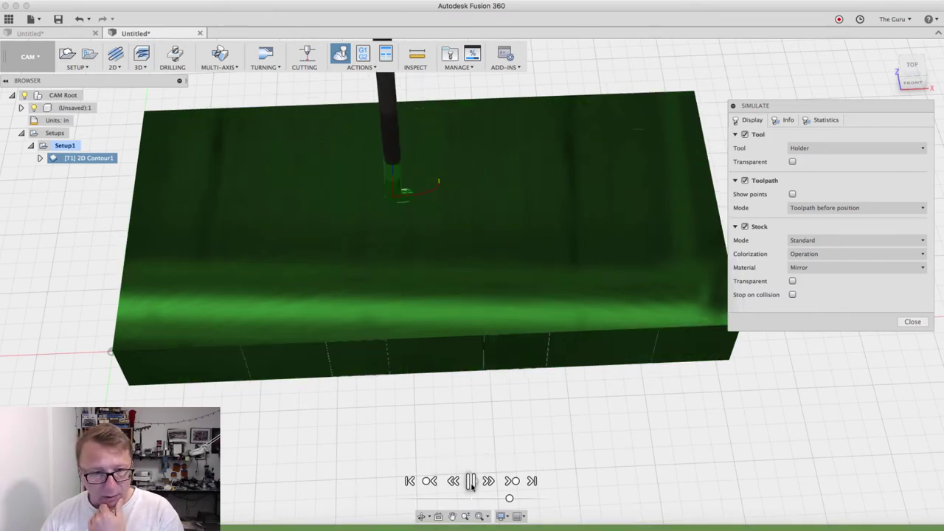
{"action": "scroll", "coordinate": [457, 244], "scroll_direction": "up", "scroll_amount": 5}
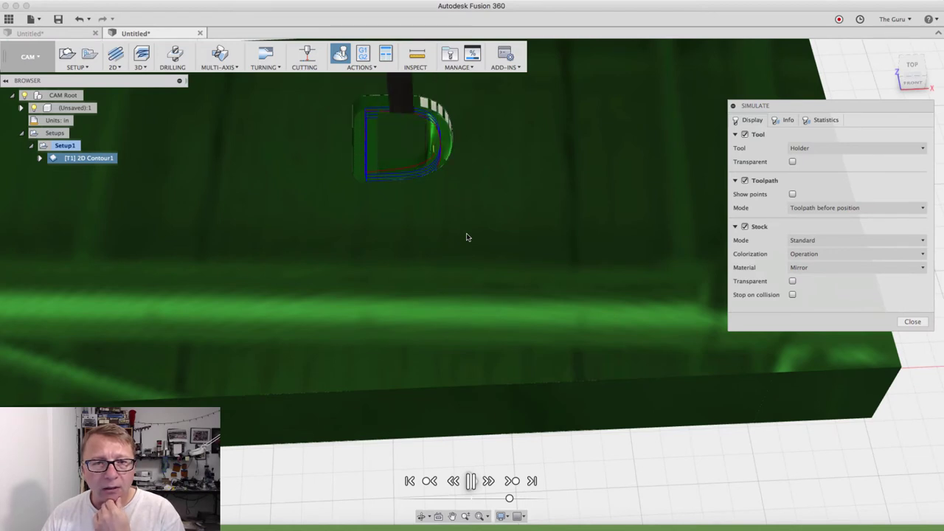
{"action": "scroll", "coordinate": [466, 236], "scroll_direction": "down", "scroll_amount": 5}
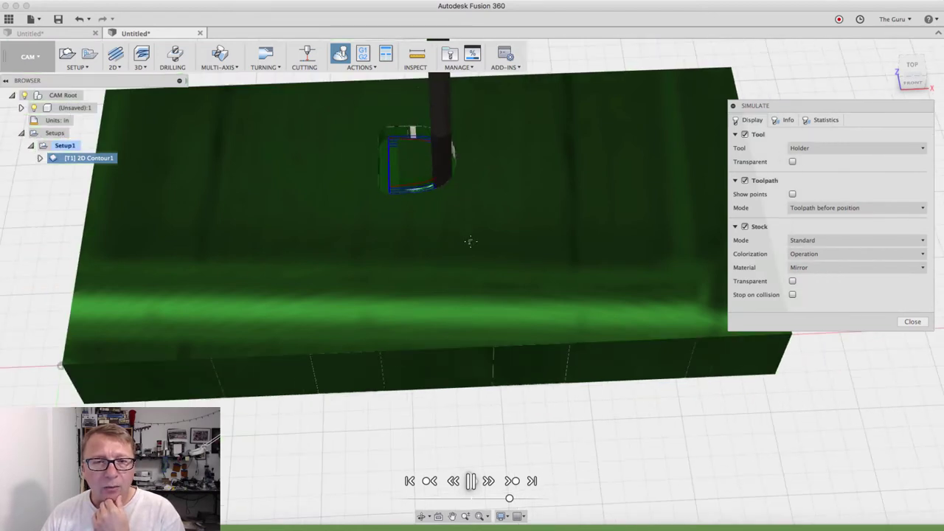
{"action": "left_click", "coordinate": [471, 481]}
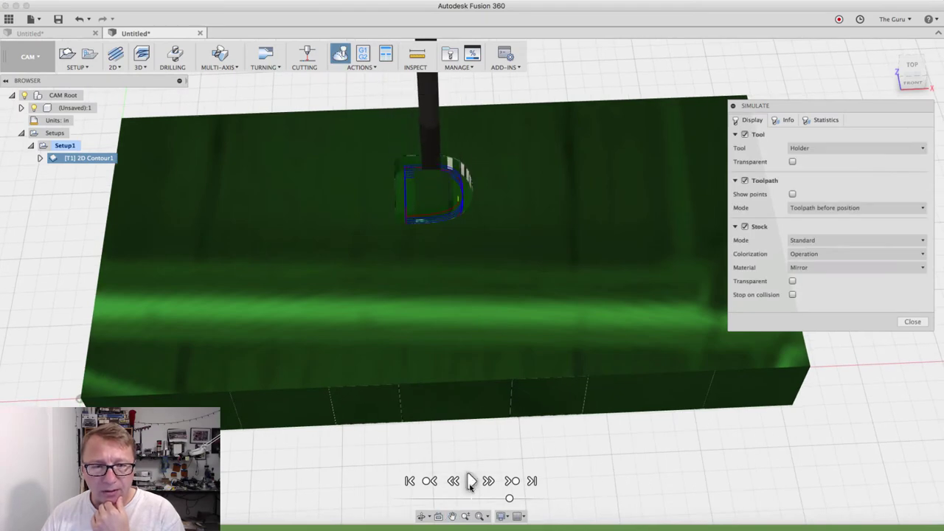
{"action": "middle_click_drag", "start_coordinate": [502, 196], "coordinate": [455, 235], "text": "shift"}
{"action": "scroll", "coordinate": [445, 224], "scroll_direction": "up", "scroll_amount": 5}
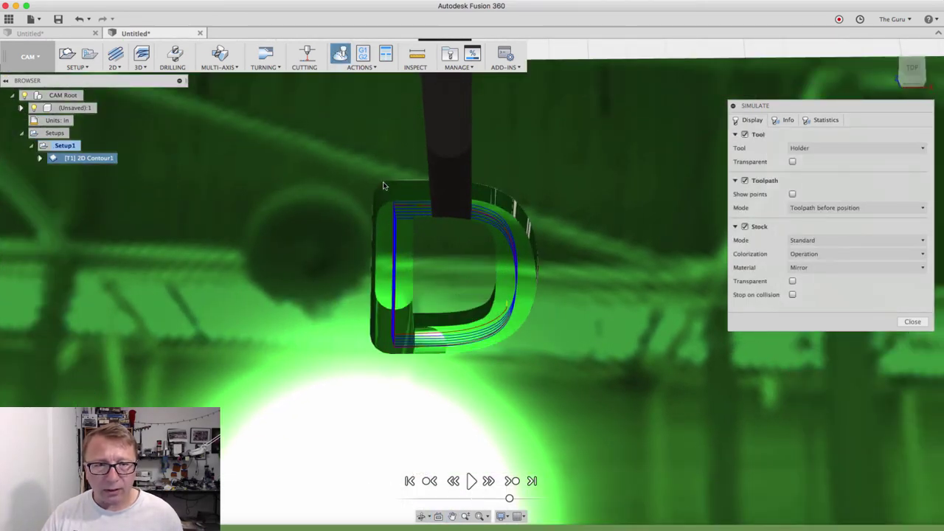
Step: Toggle the simulation's stock and toolpath visibility off and on, then tilt out to view the whole stock block
{"action": "left_click", "coordinate": [744, 226]}
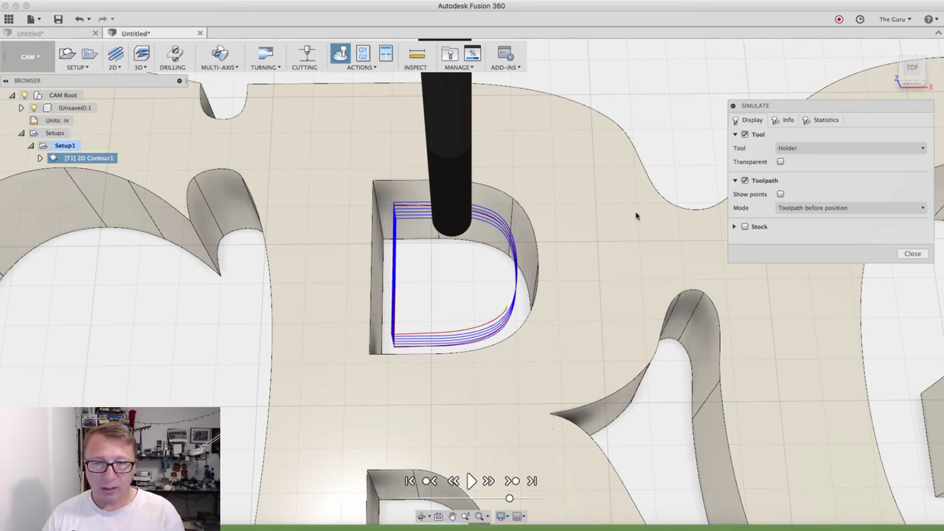
{"action": "left_click", "coordinate": [744, 227]}
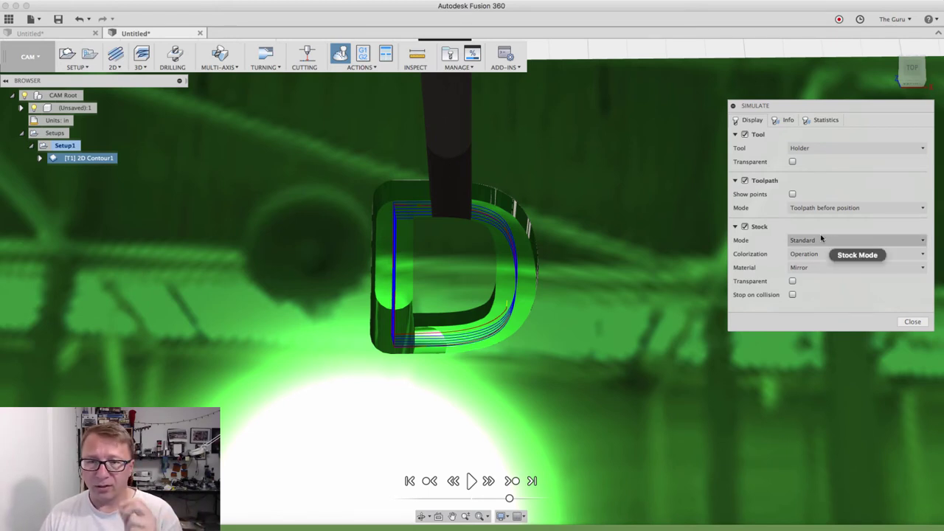
{"action": "left_click", "coordinate": [745, 181]}
{"action": "left_click", "coordinate": [745, 181]}
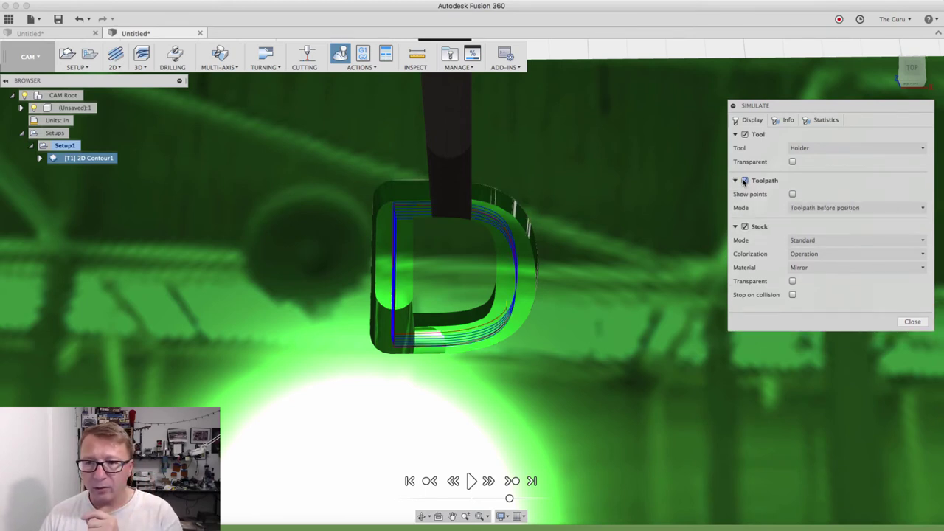
{"action": "left_click", "coordinate": [745, 226]}
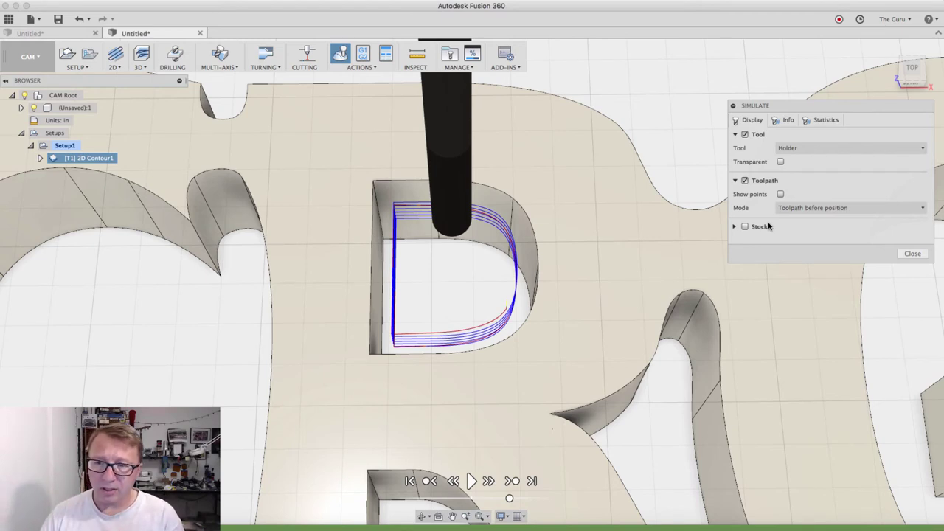
{"action": "left_click", "coordinate": [744, 227]}
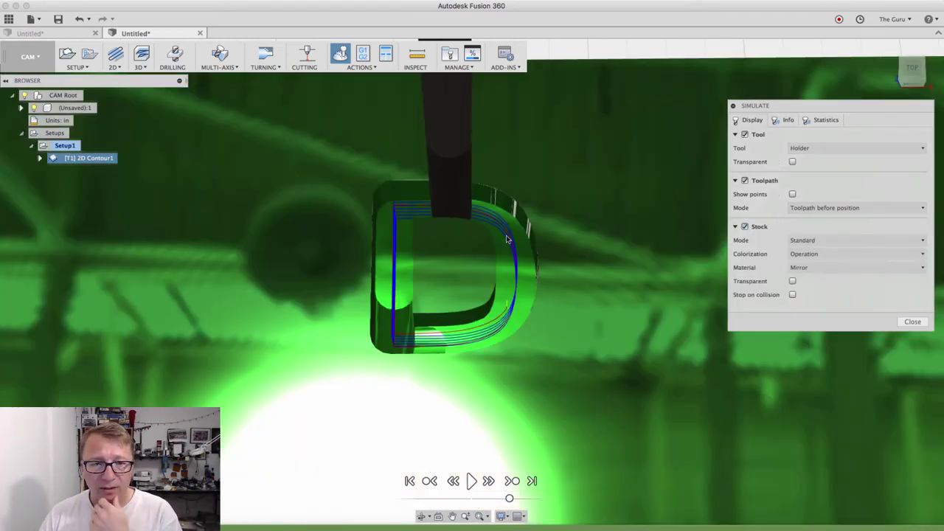
{"action": "scroll", "coordinate": [507, 240], "scroll_direction": "down", "scroll_amount": 6}
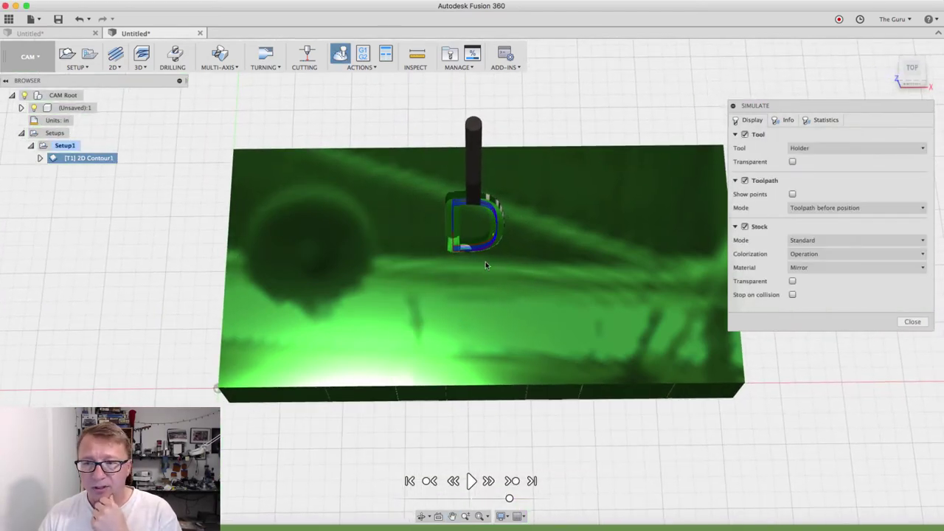
{"action": "middle_click_drag", "start_coordinate": [491, 252], "coordinate": [488, 240], "text": "shift"}
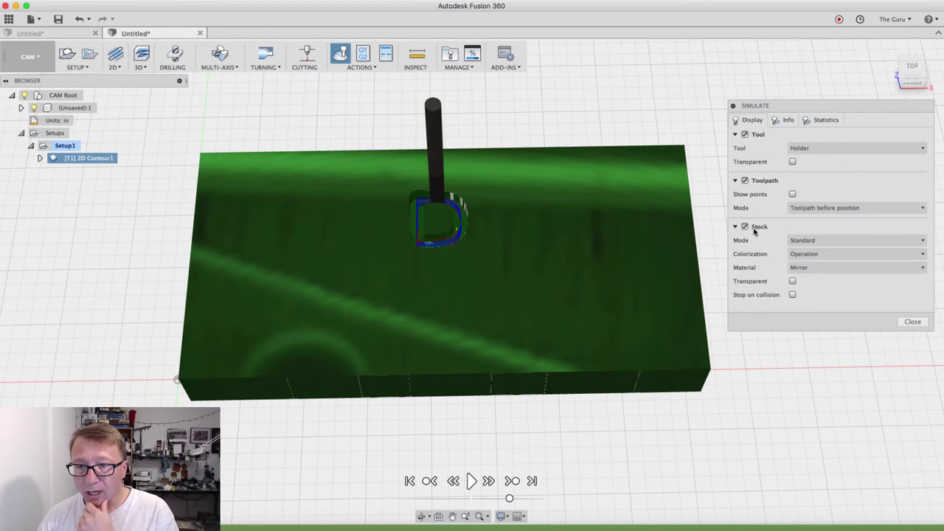
Step: Jump to the simulation's end, then replay it from uncut stock at a faster speed
{"action": "left_click", "coordinate": [471, 481]}
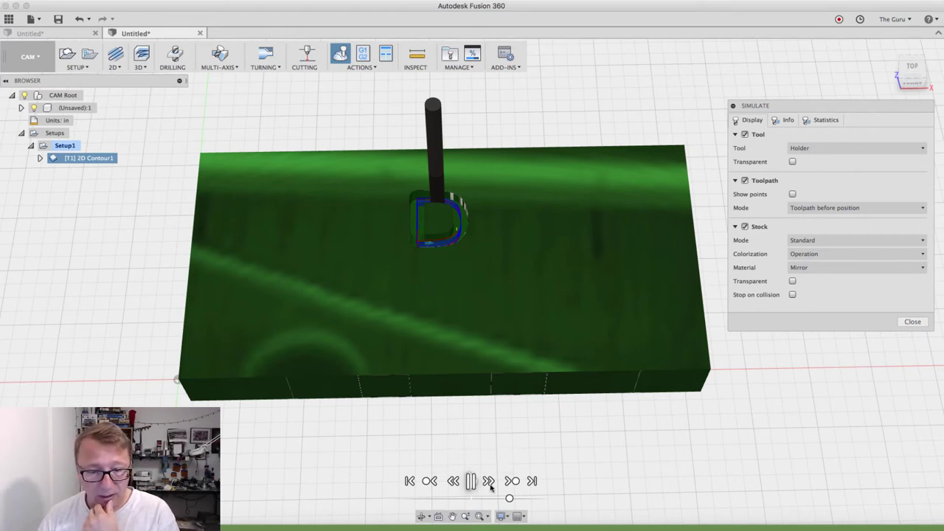
{"action": "left_click", "coordinate": [531, 481]}
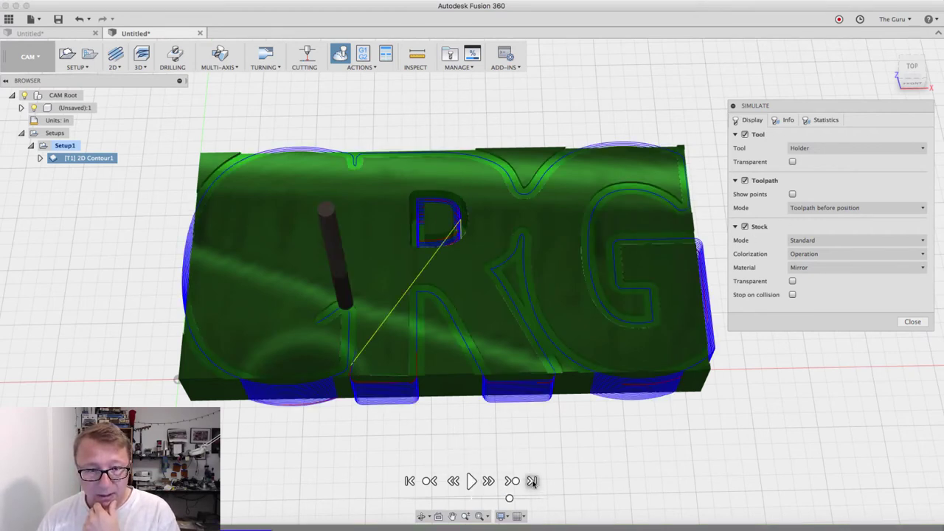
{"action": "left_click", "coordinate": [471, 481]}
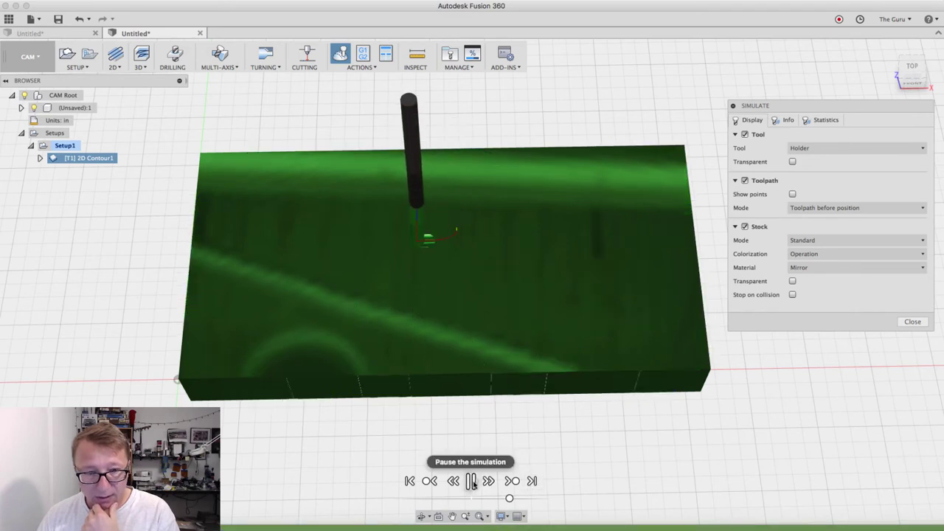
{"action": "left_click_drag", "start_coordinate": [509, 499], "coordinate": [552, 499]}
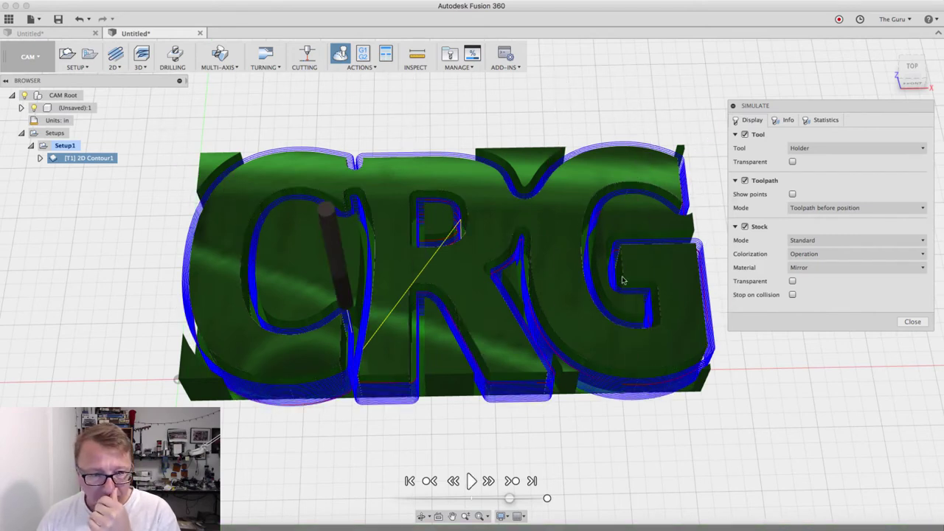
Step: Orbit and zoom around the cut CRG letters to inspect them from above and the front
{"action": "scroll", "coordinate": [659, 308], "scroll_direction": "up", "scroll_amount": 5}
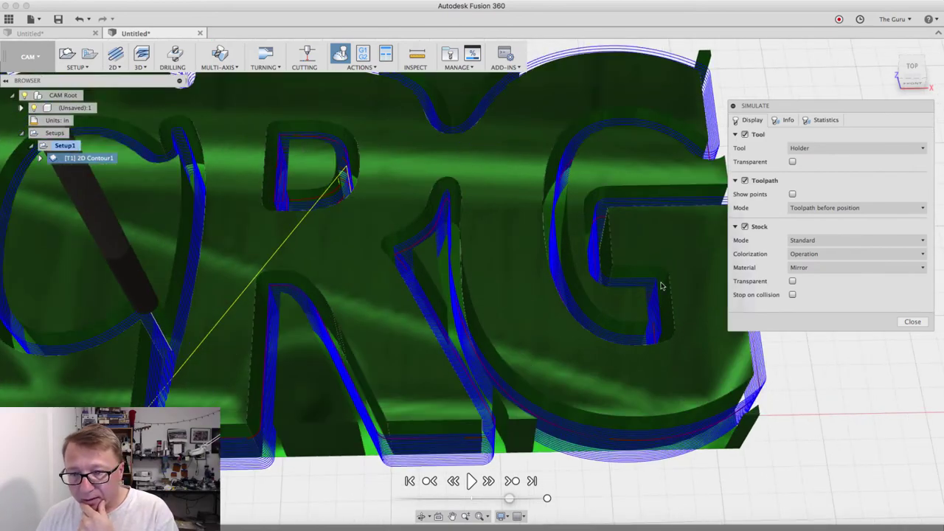
{"action": "middle_click_drag", "start_coordinate": [661, 286], "coordinate": [631, 195], "text": "shift"}
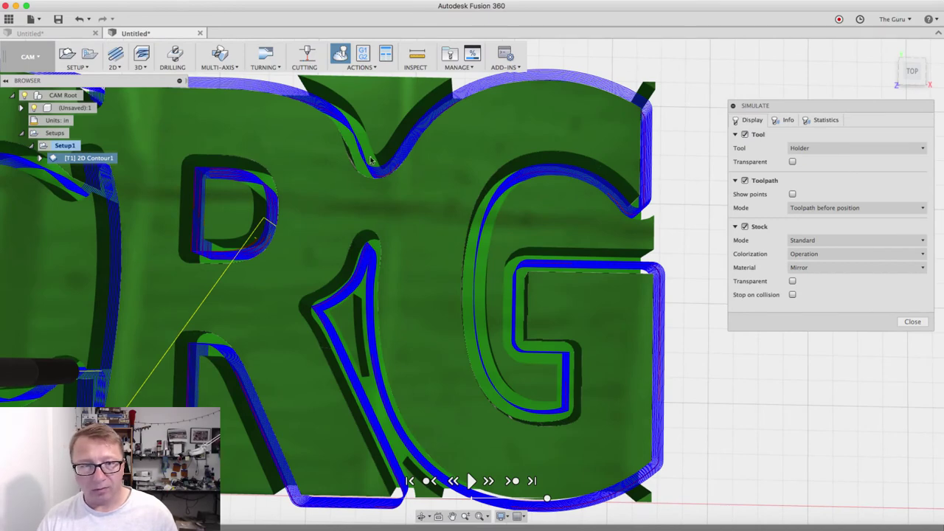
{"action": "middle_click_drag", "start_coordinate": [381, 179], "coordinate": [511, 208], "text": "shift"}
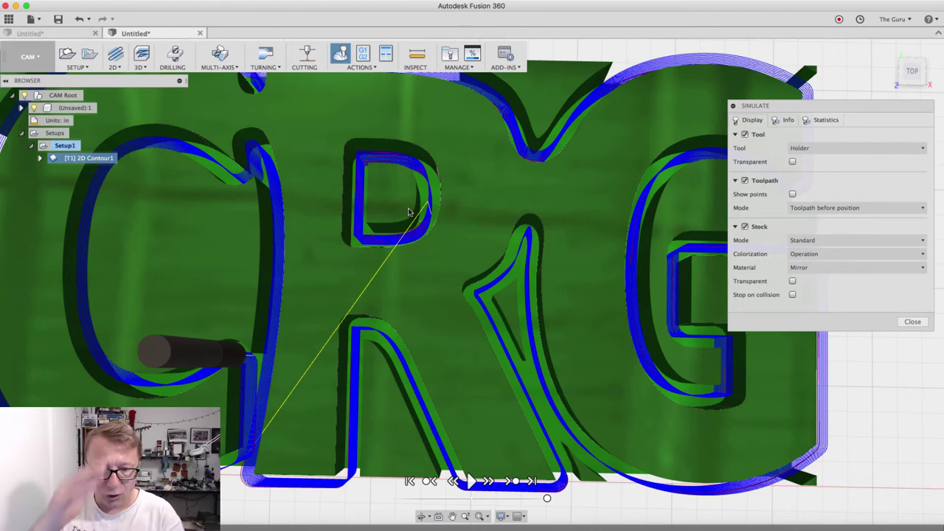
{"action": "scroll", "coordinate": [335, 175], "scroll_direction": "up", "scroll_amount": 10}
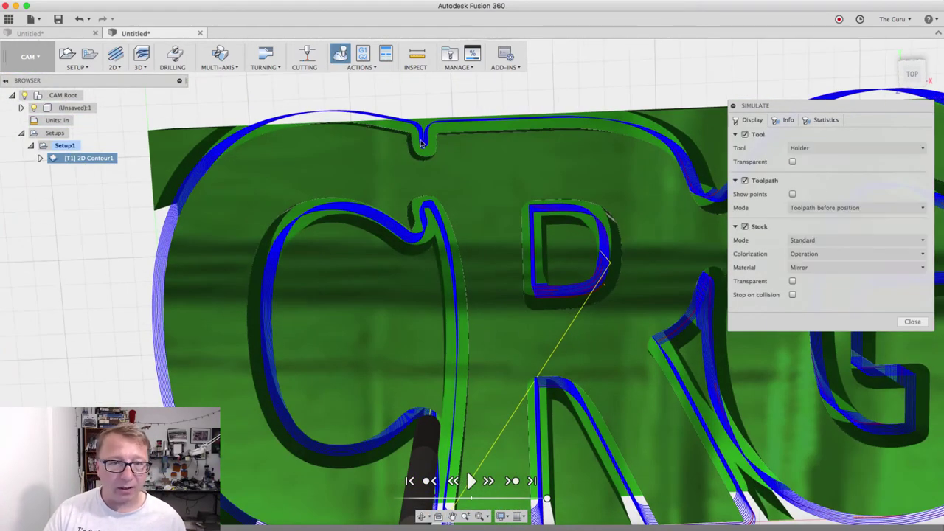
{"action": "scroll", "coordinate": [471, 227], "scroll_direction": "down", "scroll_amount": 8}
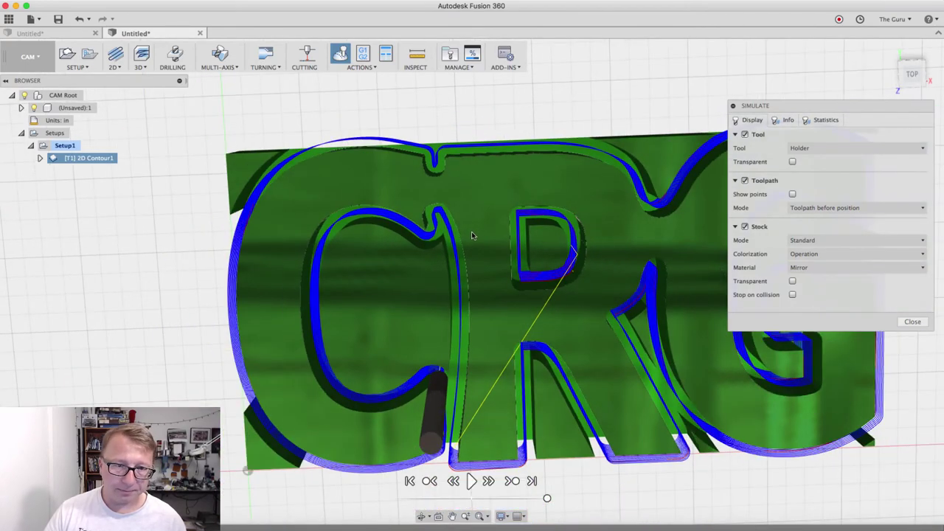
{"action": "middle_click_drag", "start_coordinate": [374, 210], "coordinate": [337, 154], "text": "shift"}
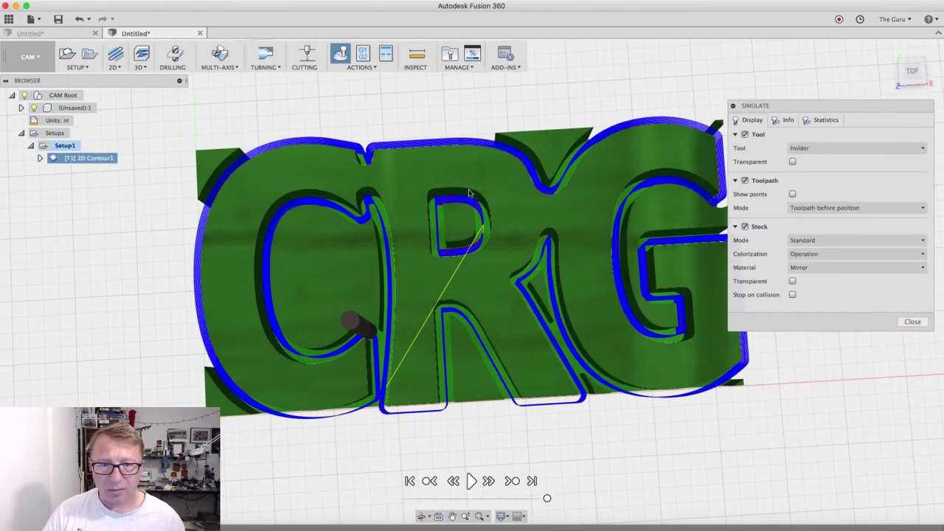
{"action": "scroll", "coordinate": [592, 273], "scroll_direction": "up", "scroll_amount": 3}
{"action": "scroll", "coordinate": [592, 276], "scroll_direction": "down", "scroll_amount": 2}
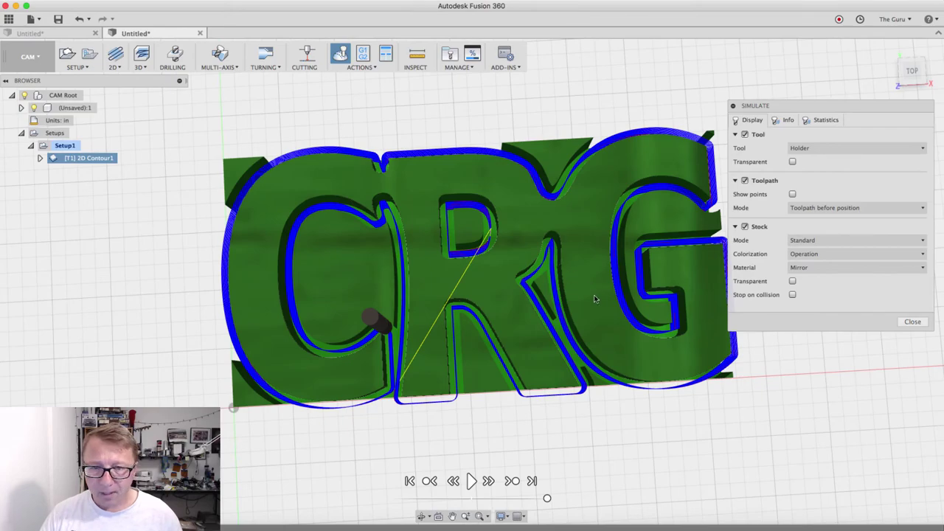
{"action": "middle_click_drag", "start_coordinate": [590, 288], "coordinate": [598, 255], "text": "shift"}
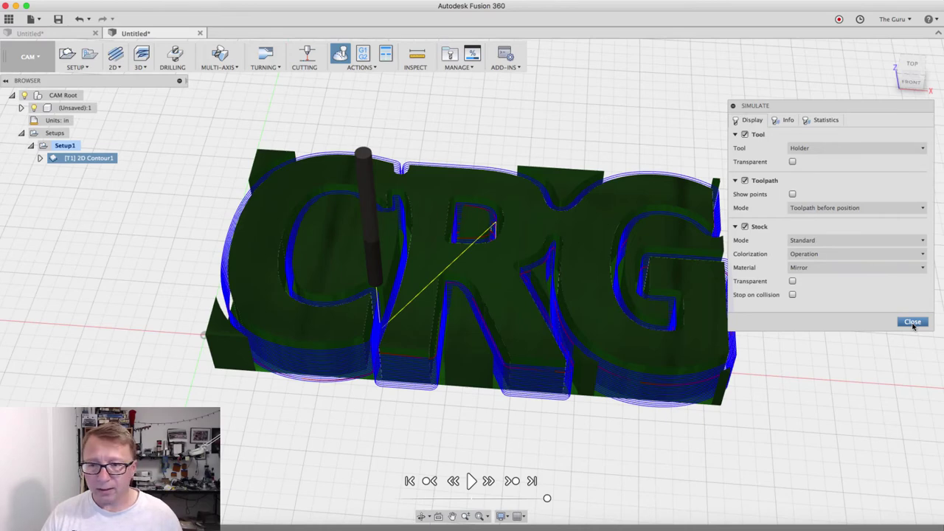
Step: Close the stock simulation and open Setup1 for editing
{"action": "left_click", "coordinate": [912, 322]}
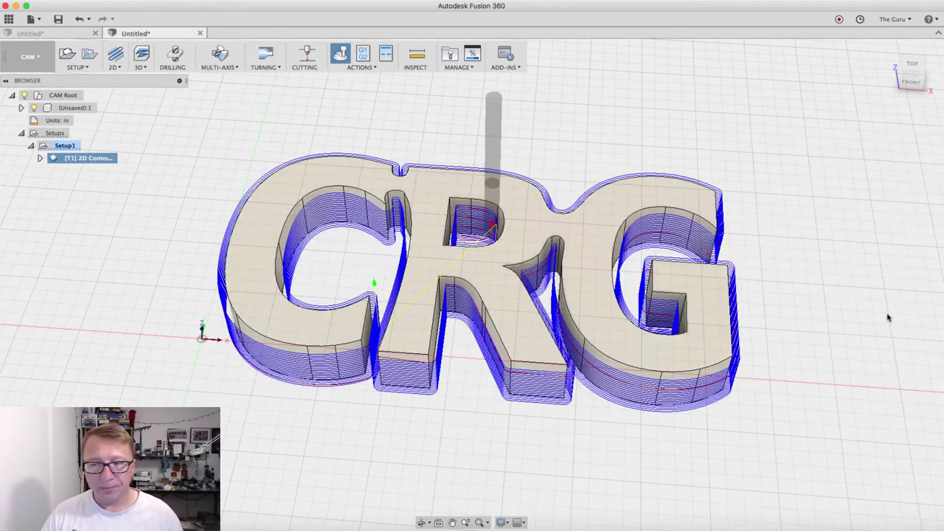
{"action": "right_click", "coordinate": [88, 158]}
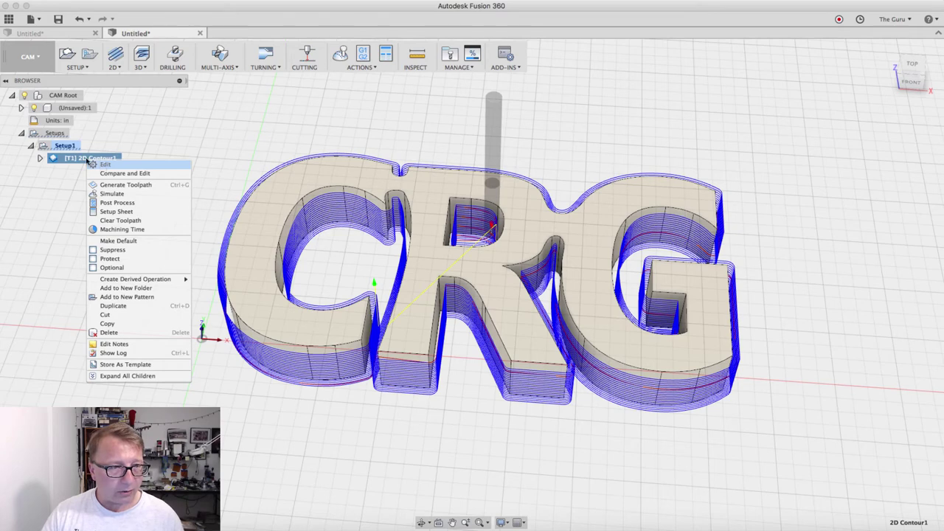
{"action": "left_click", "coordinate": [68, 147]}
{"action": "right_click", "coordinate": [66, 149]}
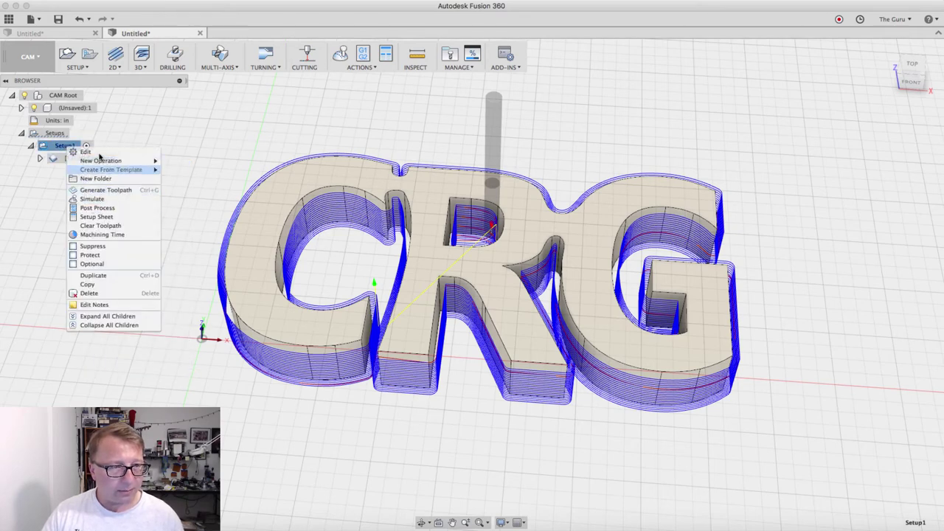
{"action": "left_click", "coordinate": [85, 152]}
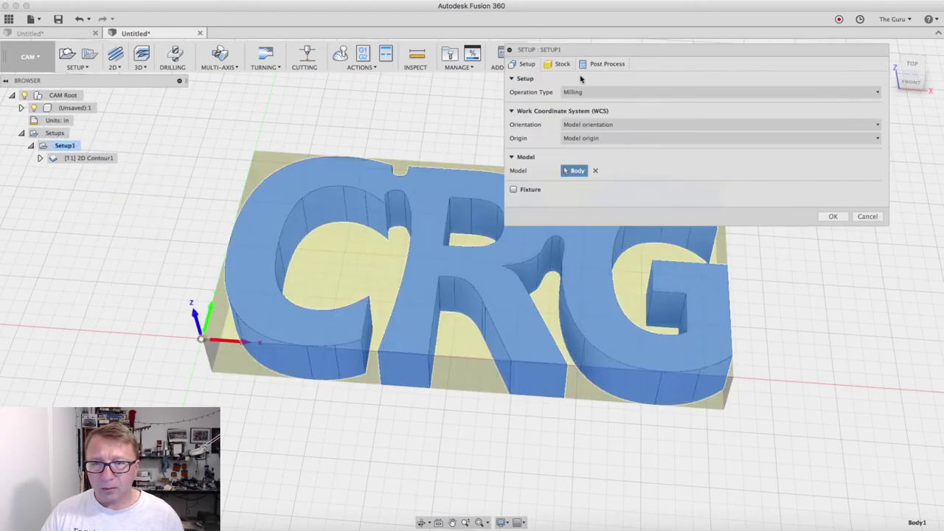
Step: Set the stock offset mode to add stock to sides and top-bottom with a 0.25 in side offset
{"action": "left_click", "coordinate": [560, 64]}
{"action": "left_click", "coordinate": [589, 111]}
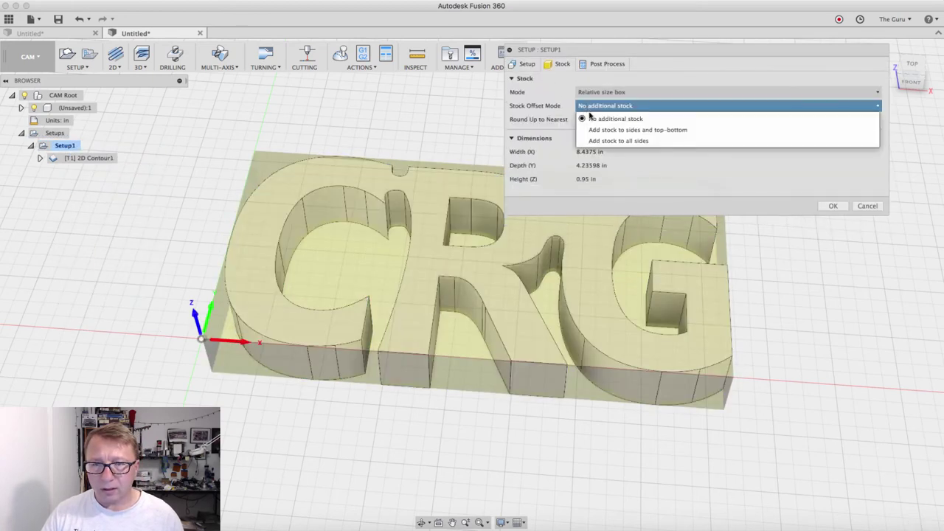
{"action": "left_click", "coordinate": [612, 130]}
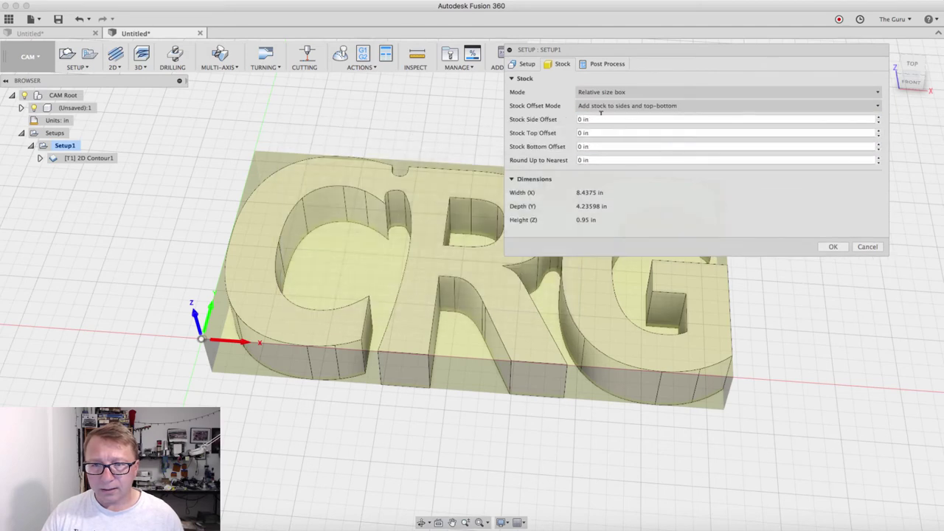
{"action": "left_click", "coordinate": [609, 119]}
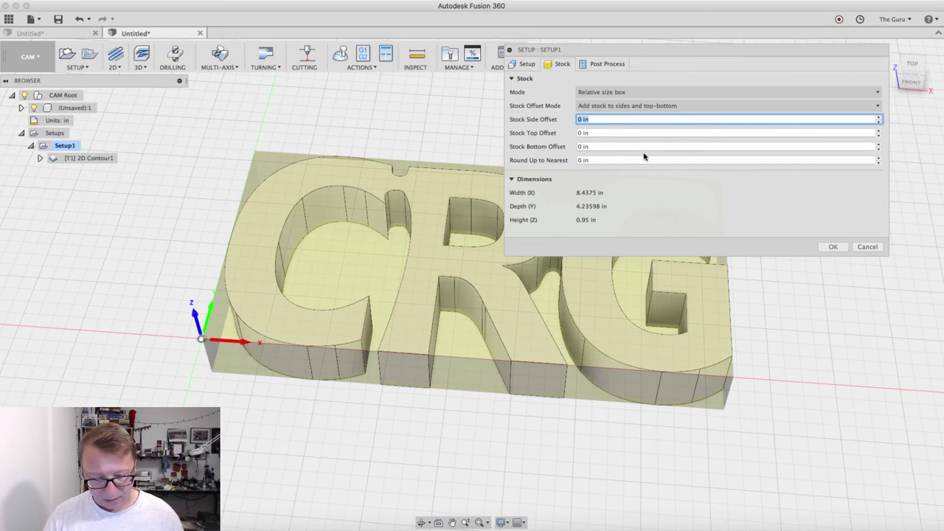
{"action": "key", "text": "Tab"}
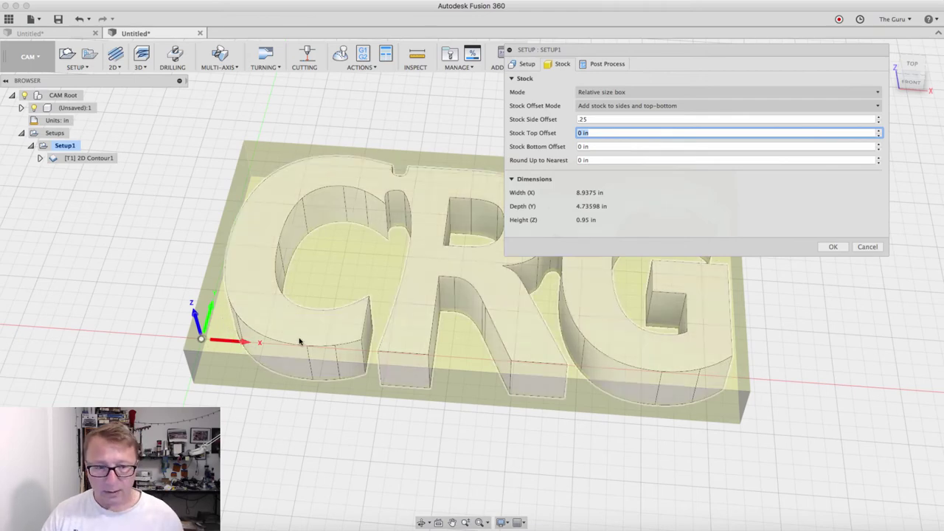
{"action": "middle_click_drag", "start_coordinate": [459, 341], "coordinate": [479, 312], "text": "shift"}
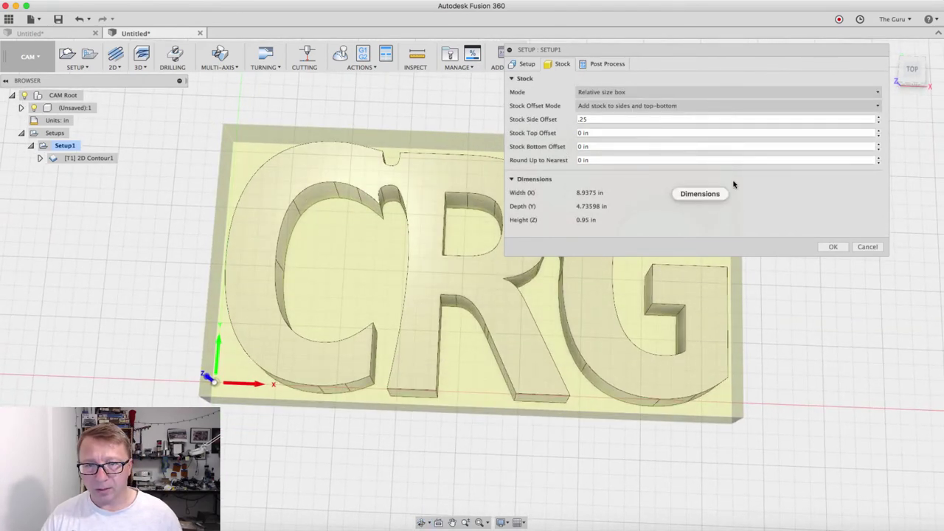
Step: Accept the new stock settings and rename 2D Contour1 to 'contour_0.25'
{"action": "left_click", "coordinate": [829, 247]}
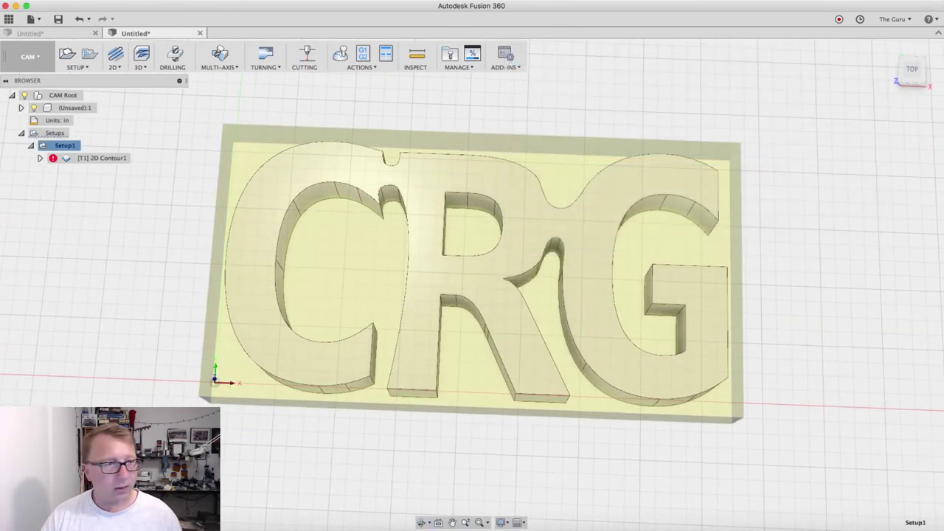
{"action": "right_click", "coordinate": [111, 158]}
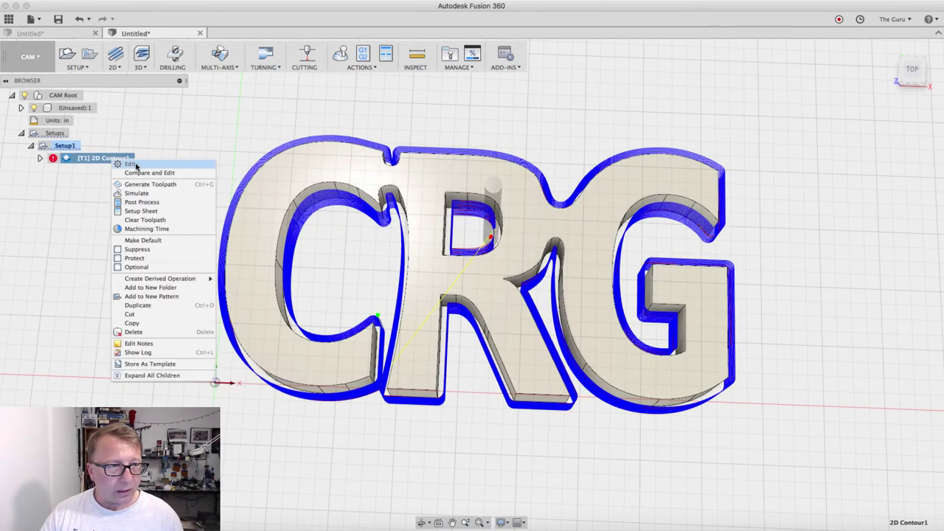
{"action": "left_click", "coordinate": [103, 159]}
{"action": "left_click", "coordinate": [105, 157]}
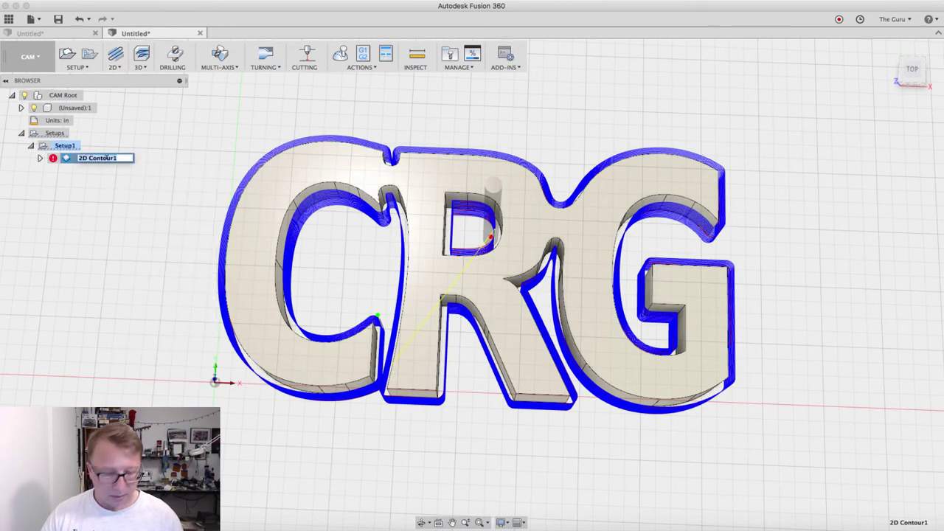
{"action": "type", "text": "c"}
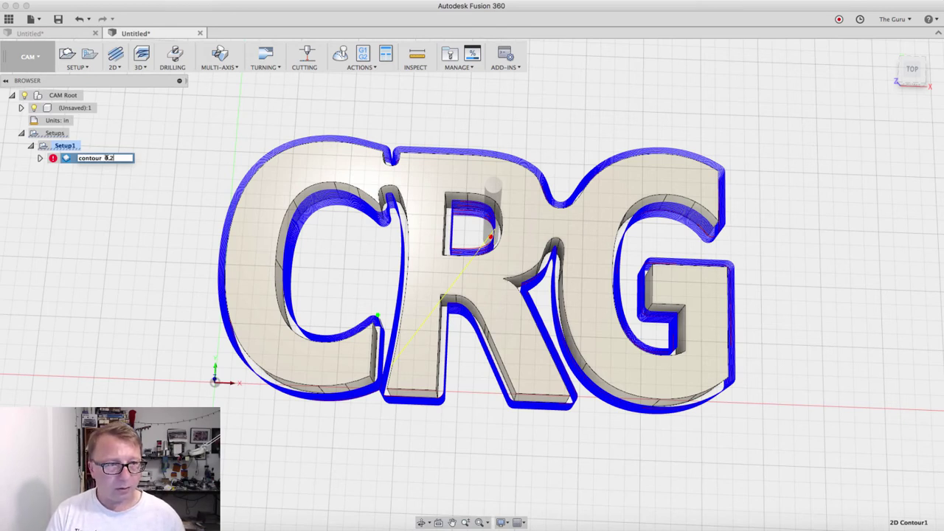
{"action": "key", "text": "Return"}
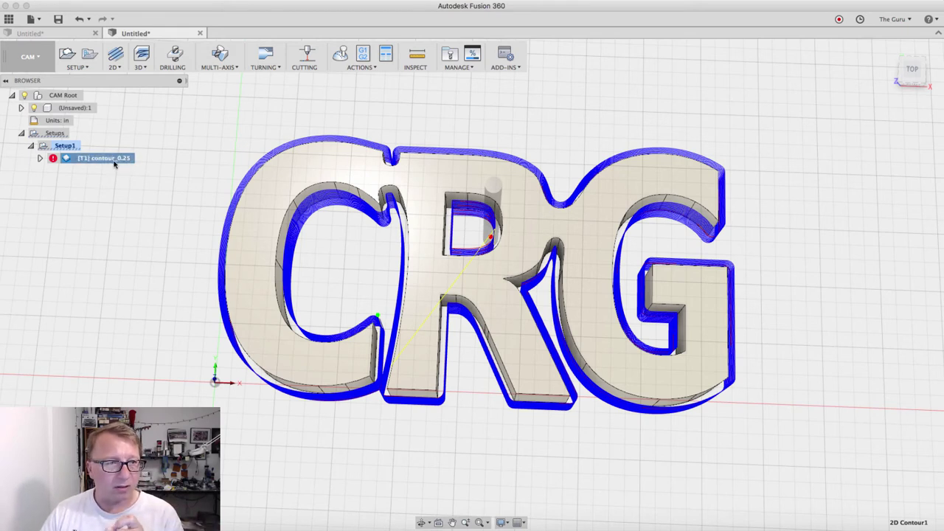
{"action": "right_click", "coordinate": [109, 162]}
Step: Turn on Tabs in the contour's geometry settings with At points positioning
{"action": "key", "text": "Return"}
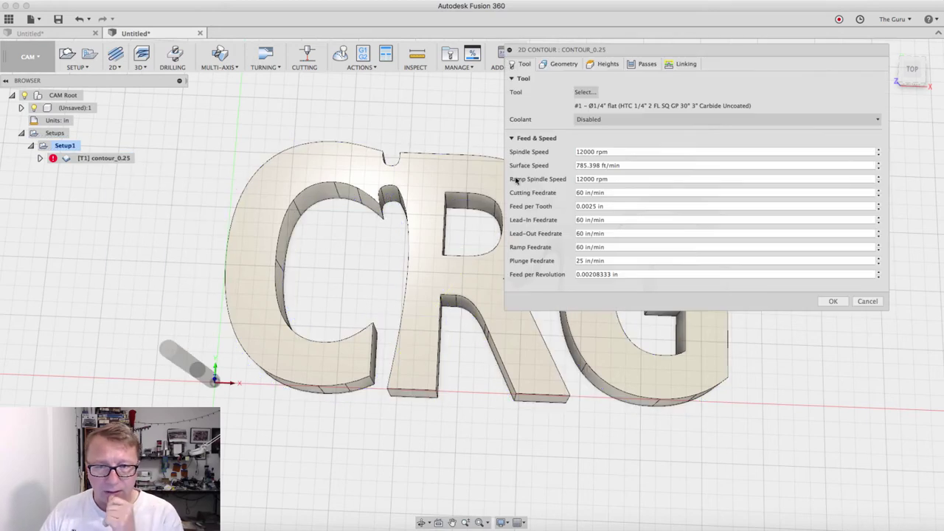
{"action": "left_click", "coordinate": [563, 64]}
{"action": "left_click", "coordinate": [513, 157]}
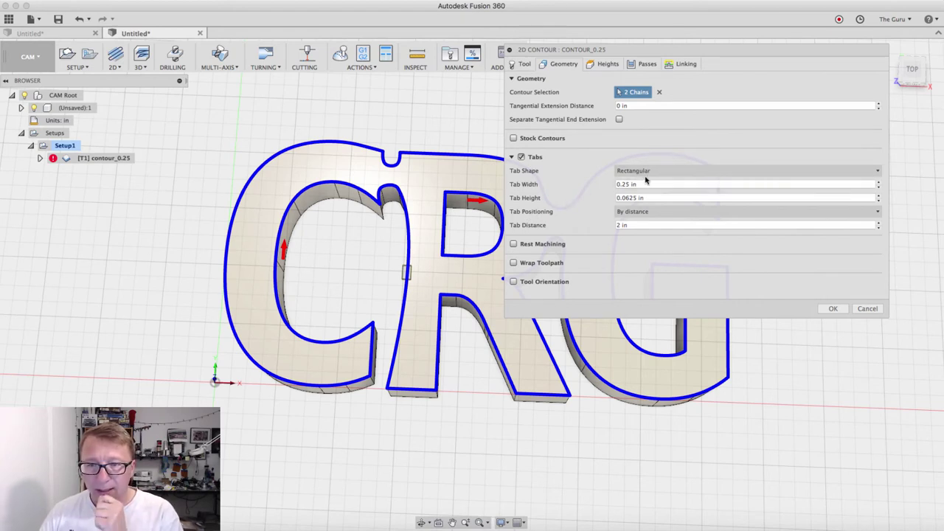
{"action": "left_click", "coordinate": [638, 211]}
{"action": "left_click", "coordinate": [637, 236]}
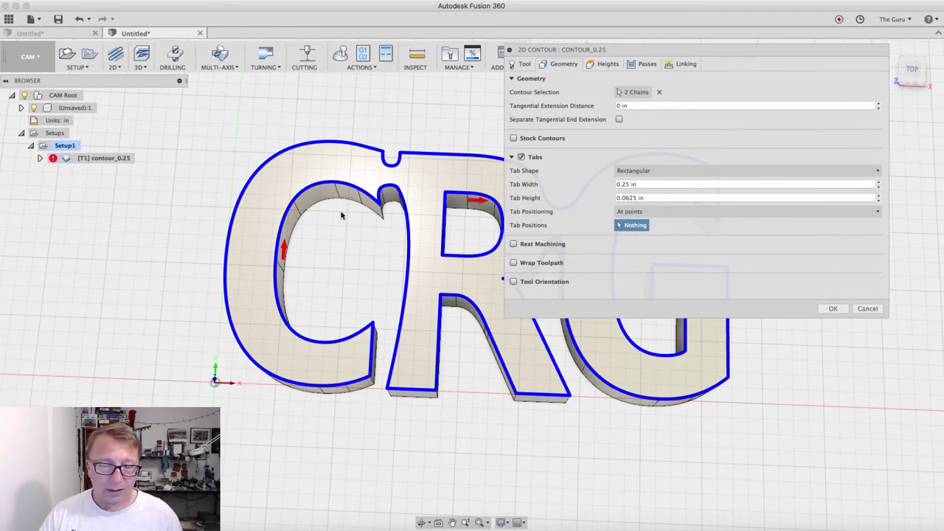
Step: Place the first tabs on the C's inner wall, outer wall and lower edge
{"action": "middle_click_drag", "start_coordinate": [345, 217], "coordinate": [349, 212], "text": "shift"}
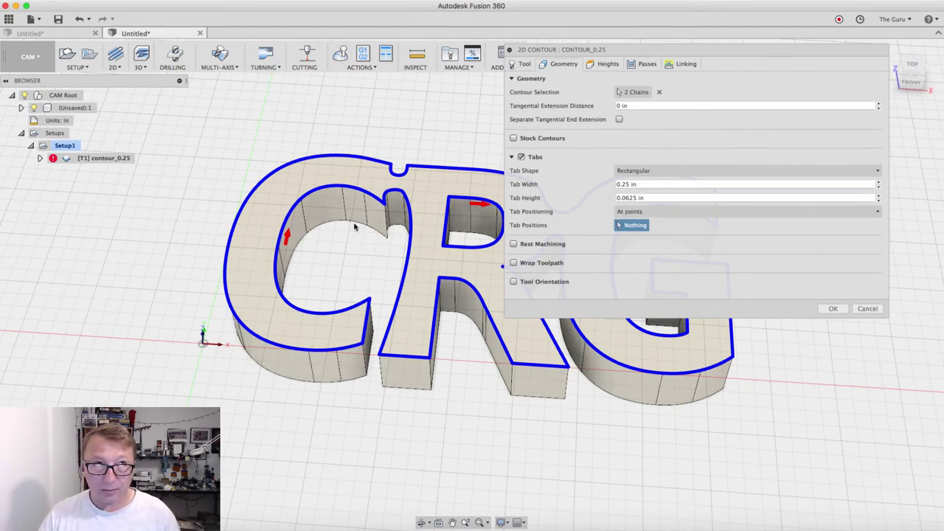
{"action": "scroll", "coordinate": [361, 208], "scroll_direction": "up", "scroll_amount": 3}
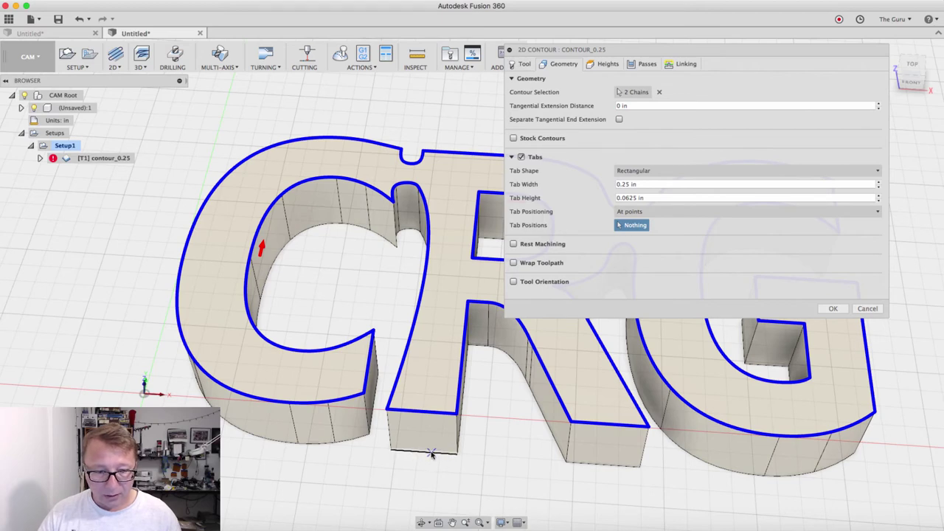
{"action": "scroll", "coordinate": [424, 455], "scroll_direction": "up", "scroll_amount": 2}
{"action": "scroll", "coordinate": [424, 455], "scroll_direction": "up", "scroll_amount": 3}
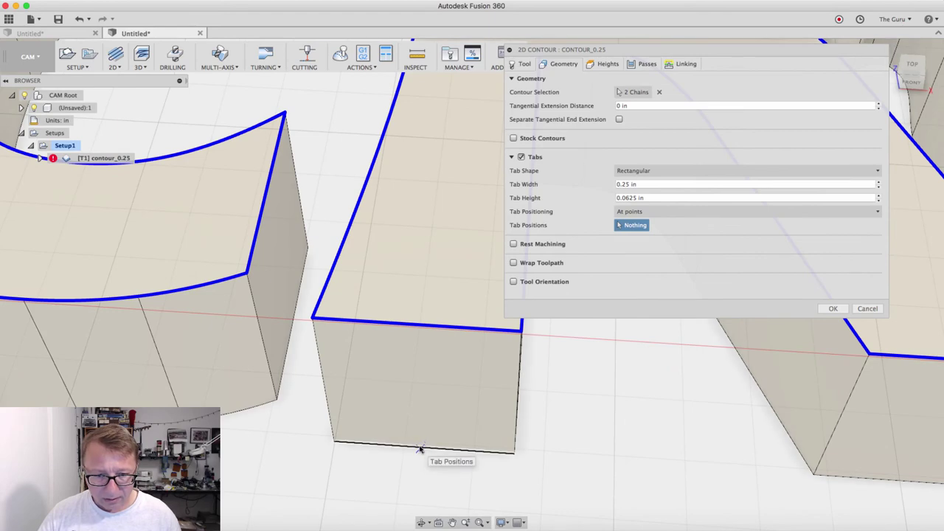
{"action": "scroll", "coordinate": [295, 404], "scroll_direction": "down", "scroll_amount": 5}
{"action": "scroll", "coordinate": [445, 359], "scroll_direction": "down", "scroll_amount": 3}
{"action": "middle_click_drag", "start_coordinate": [317, 280], "coordinate": [208, 257], "text": "shift"}
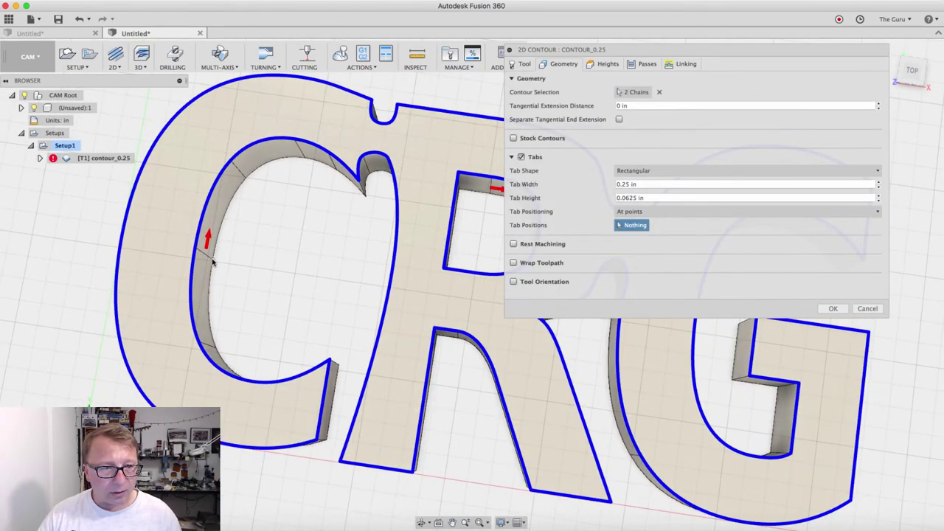
{"action": "left_click", "coordinate": [213, 262]}
{"action": "mouse_move", "coordinate": [273, 273]}
{"action": "middle_mouse_down", "text": "shift"}
{"action": "mouse_move", "coordinate": [275, 246]}
{"action": "mouse_move", "coordinate": [240, 280]}
{"action": "mouse_move", "coordinate": [314, 406]}
{"action": "middle_mouse_up", "text": "shift"}
{"action": "scroll", "coordinate": [237, 285], "scroll_direction": "up", "scroll_amount": 5}
{"action": "left_click", "coordinate": [309, 405]}
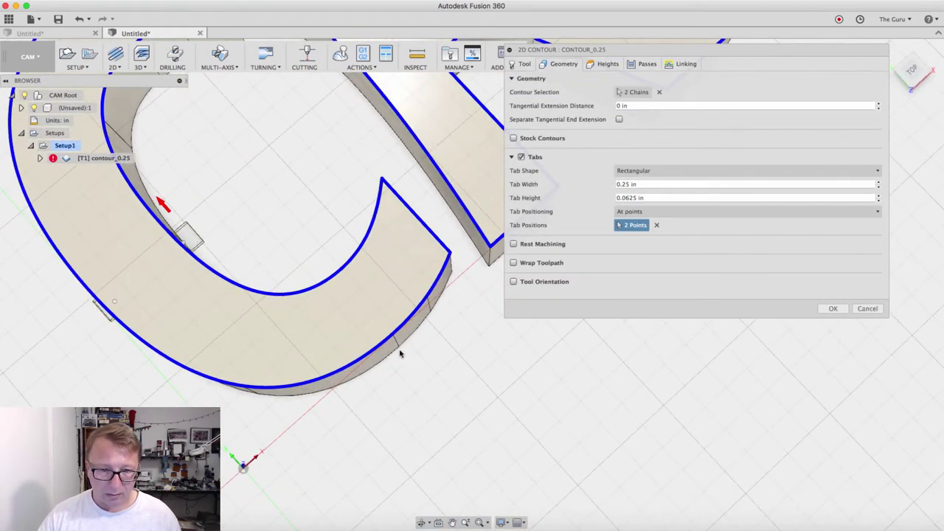
{"action": "left_click", "coordinate": [399, 350]}
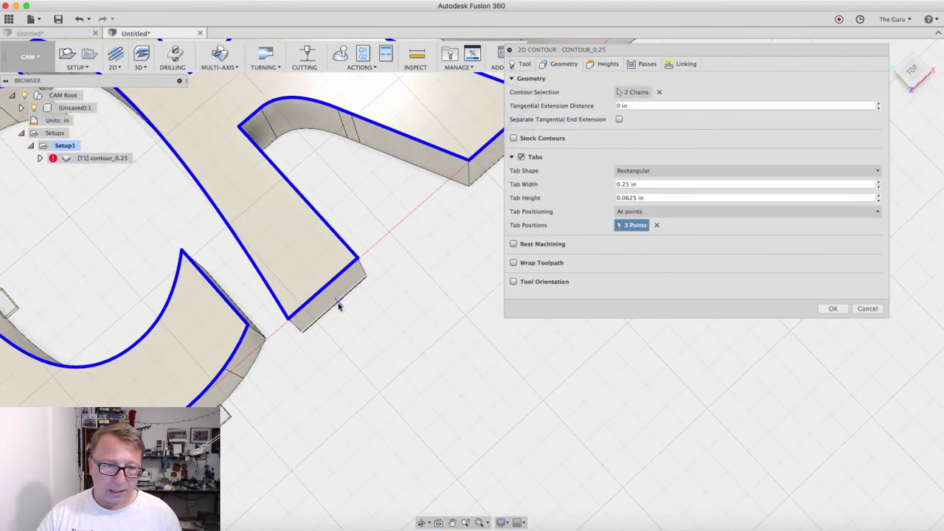
Step: Add the fifth through eighth tabs along the lower edges of the letter walls
{"action": "middle_click_drag", "start_coordinate": [370, 337], "coordinate": [348, 402], "text": "shift"}
{"action": "scroll", "coordinate": [343, 400], "scroll_direction": "up", "scroll_amount": 5}
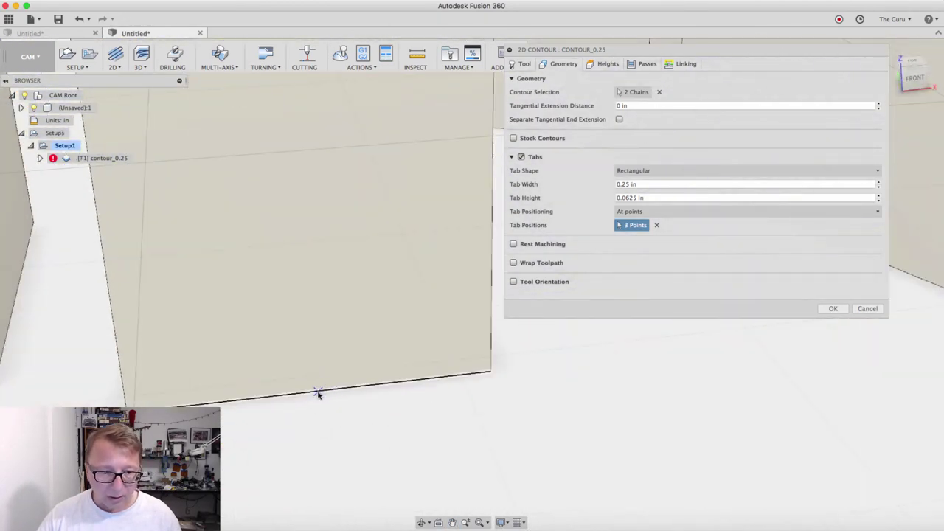
{"action": "scroll", "coordinate": [424, 398], "scroll_direction": "down", "scroll_amount": 6}
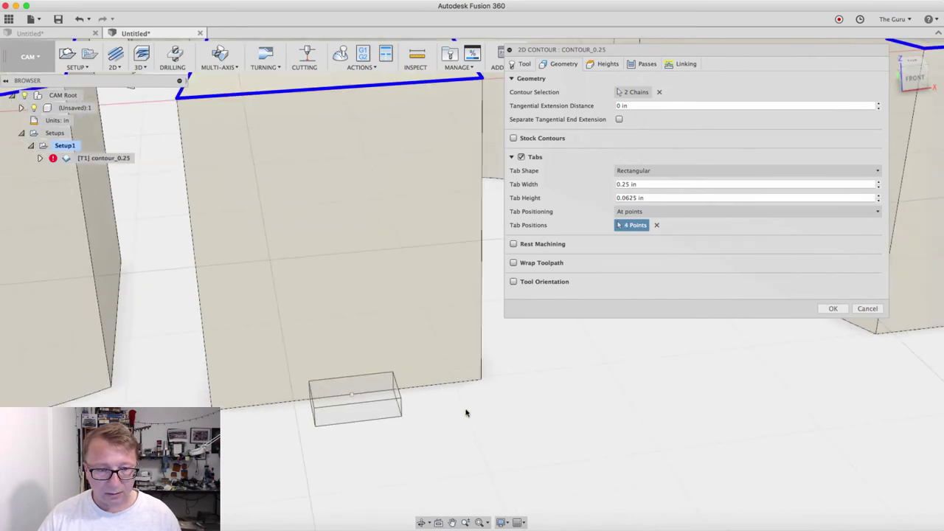
{"action": "middle_click_drag", "start_coordinate": [619, 407], "coordinate": [256, 432]}
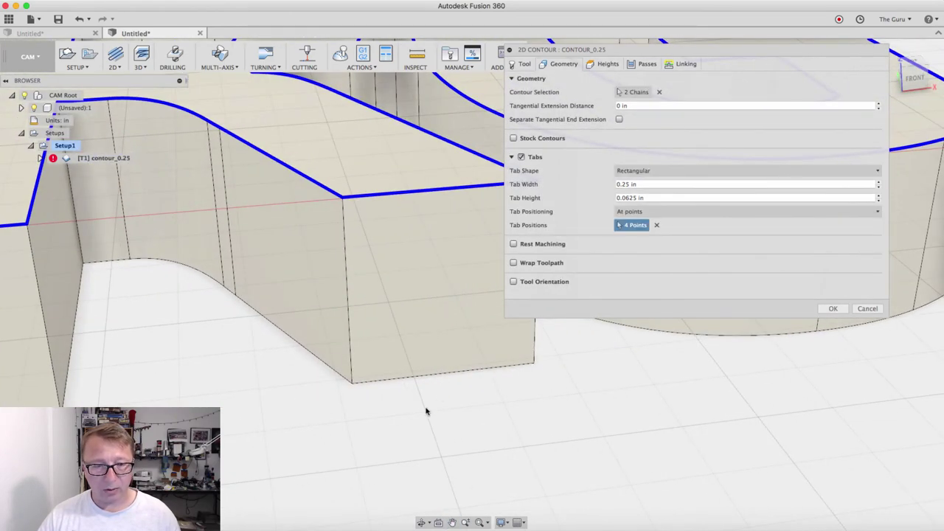
{"action": "left_click", "coordinate": [441, 374]}
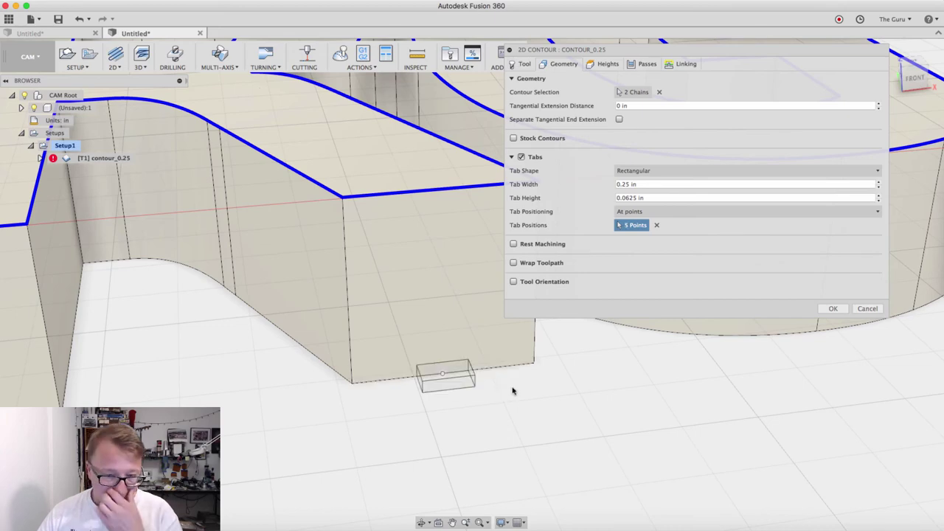
{"action": "middle_click_drag", "start_coordinate": [574, 403], "coordinate": [337, 438]}
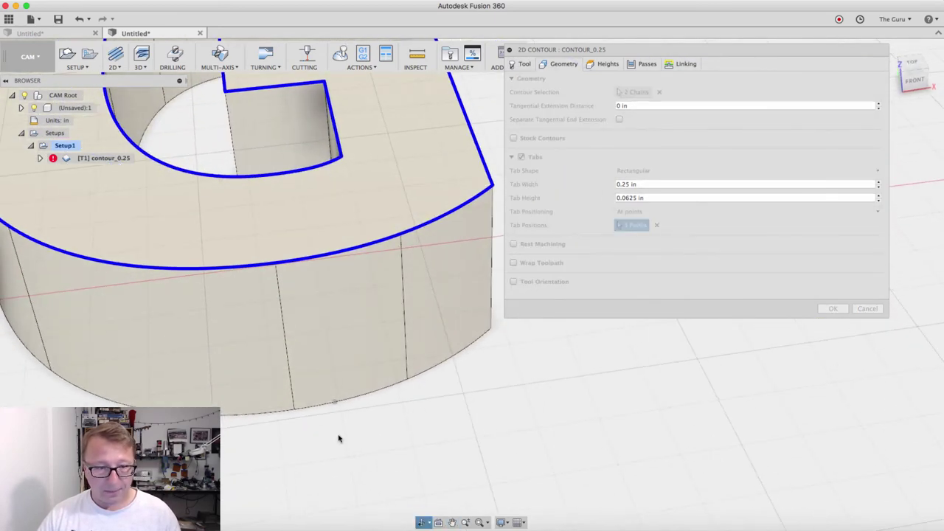
{"action": "left_click", "coordinate": [295, 411]}
{"action": "scroll", "coordinate": [417, 425], "scroll_direction": "down", "scroll_amount": 5}
{"action": "middle_click_drag", "start_coordinate": [418, 426], "coordinate": [463, 396], "text": "shift"}
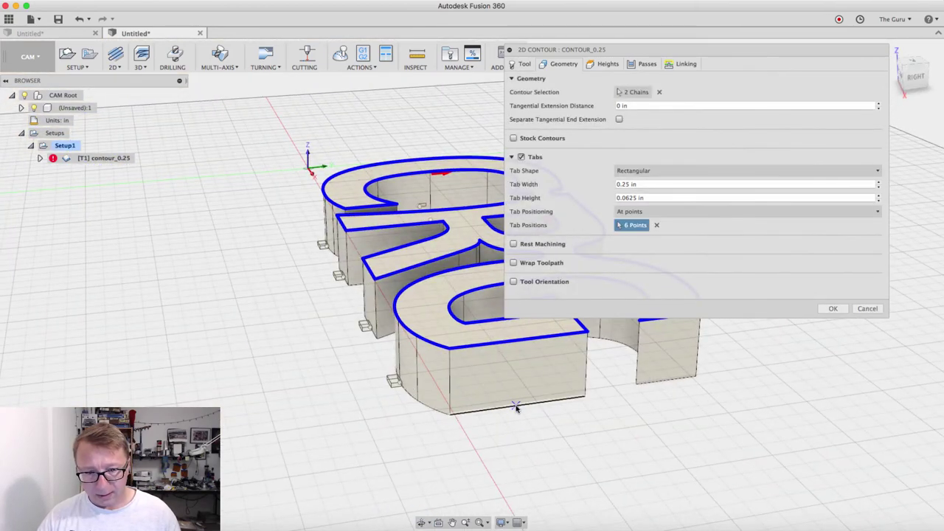
{"action": "left_click", "coordinate": [516, 407]}
{"action": "middle_click_drag", "start_coordinate": [531, 406], "coordinate": [573, 427], "text": "shift"}
{"action": "left_click", "coordinate": [544, 441]}
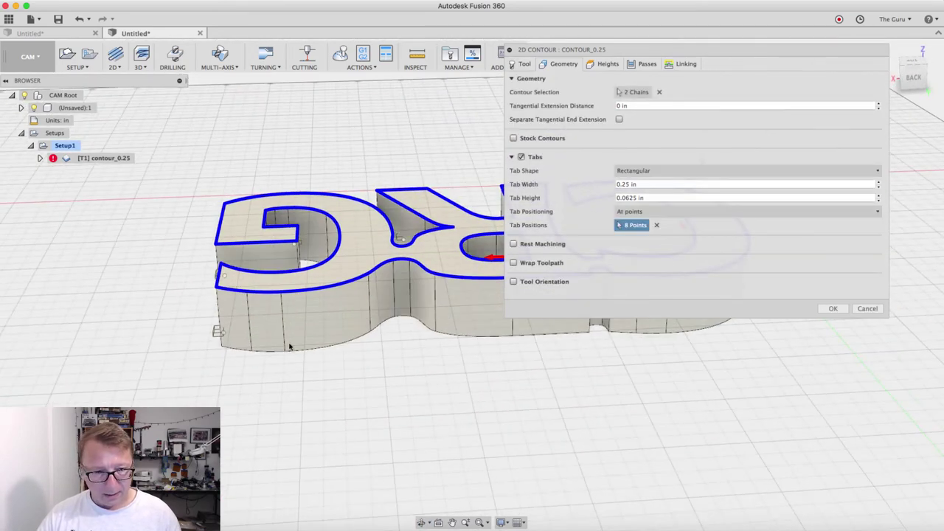
Step: Add the ninth, tenth and eleventh tabs on the walls' bottom edges
{"action": "left_click", "coordinate": [286, 354]}
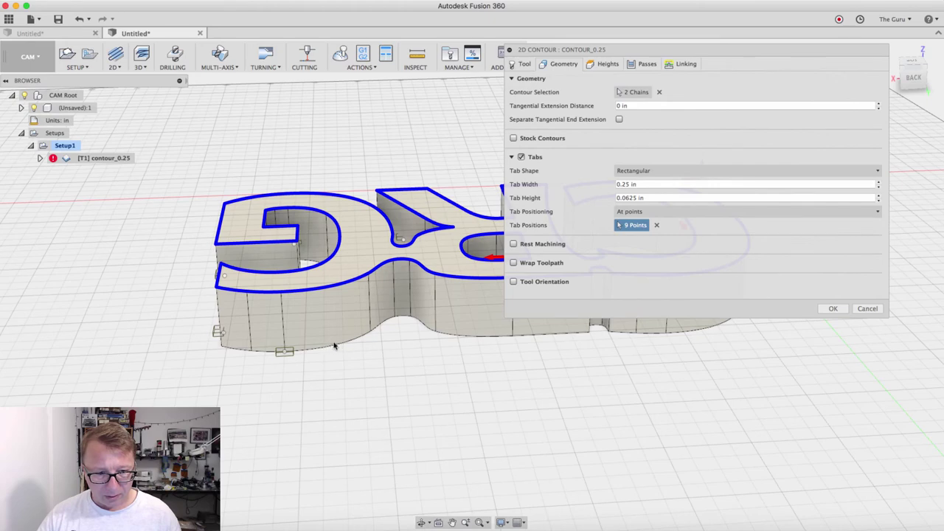
{"action": "scroll", "coordinate": [353, 345], "scroll_direction": "up", "scroll_amount": 5}
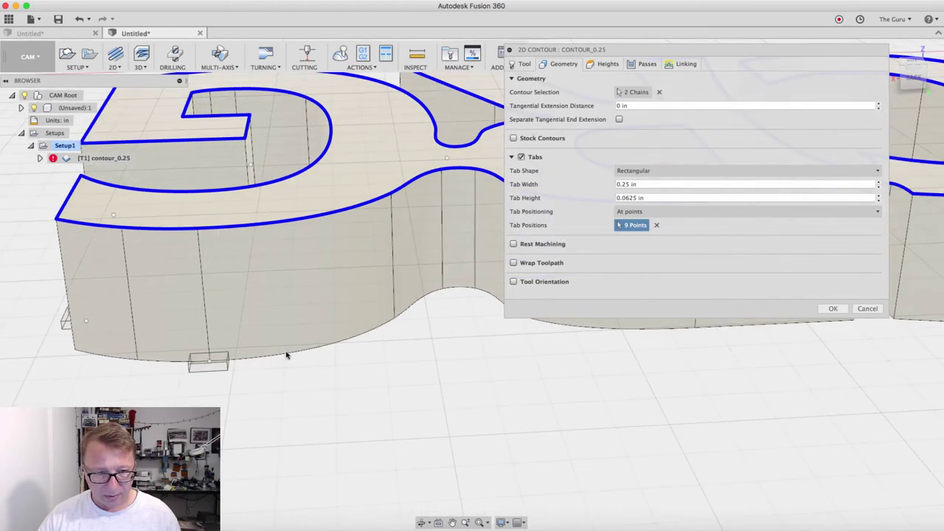
{"action": "middle_click_drag", "start_coordinate": [396, 348], "coordinate": [533, 485], "text": "shift"}
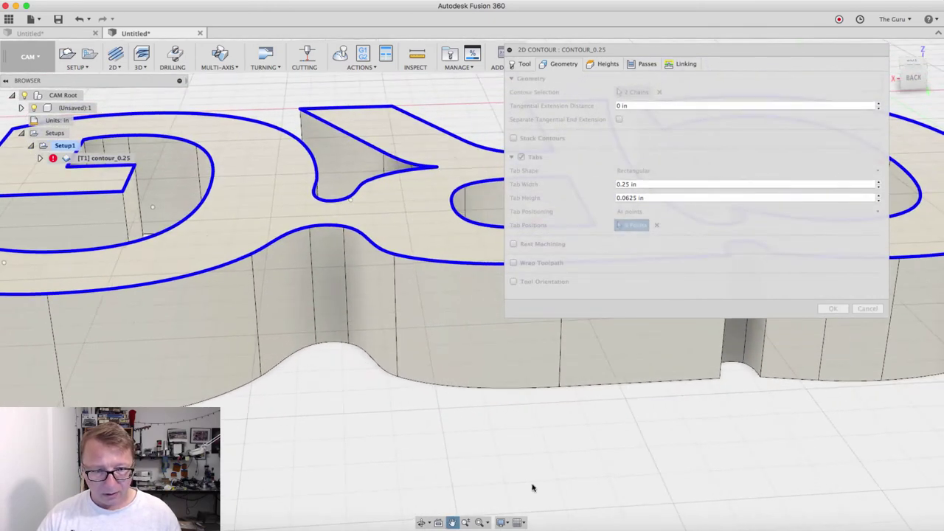
{"action": "left_click", "coordinate": [558, 390]}
{"action": "scroll", "coordinate": [646, 436], "scroll_direction": "down", "scroll_amount": 5}
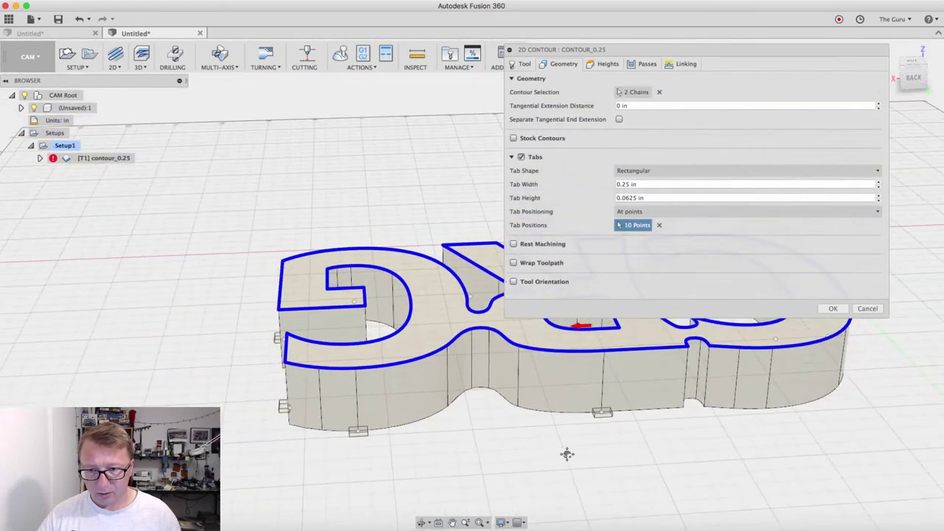
{"action": "middle_click_drag", "start_coordinate": [548, 453], "coordinate": [441, 463]}
{"action": "scroll", "coordinate": [543, 449], "scroll_direction": "up", "scroll_amount": 10}
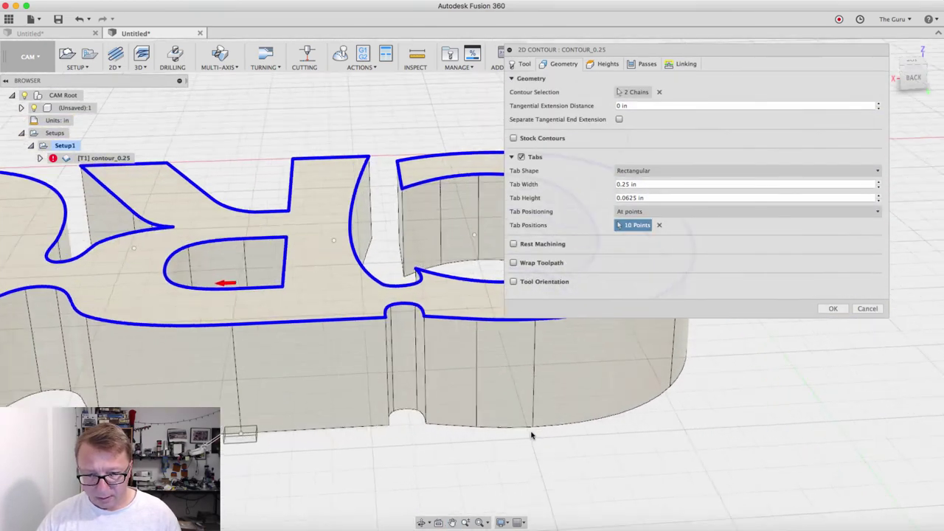
{"action": "left_click", "coordinate": [535, 426]}
{"action": "scroll", "coordinate": [582, 433], "scroll_direction": "down", "scroll_amount": 2}
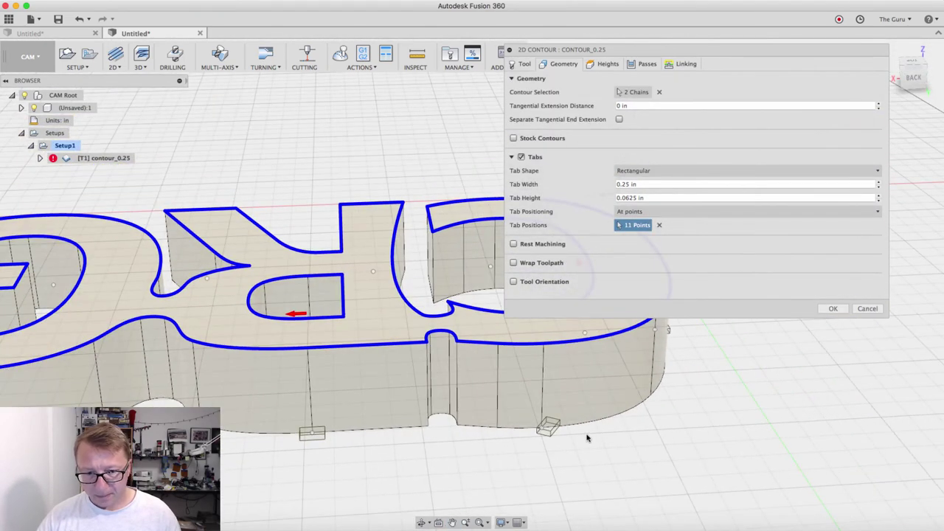
Step: Accept the tab settings and orbit back to a front view of CRG
{"action": "key", "text": "Return"}
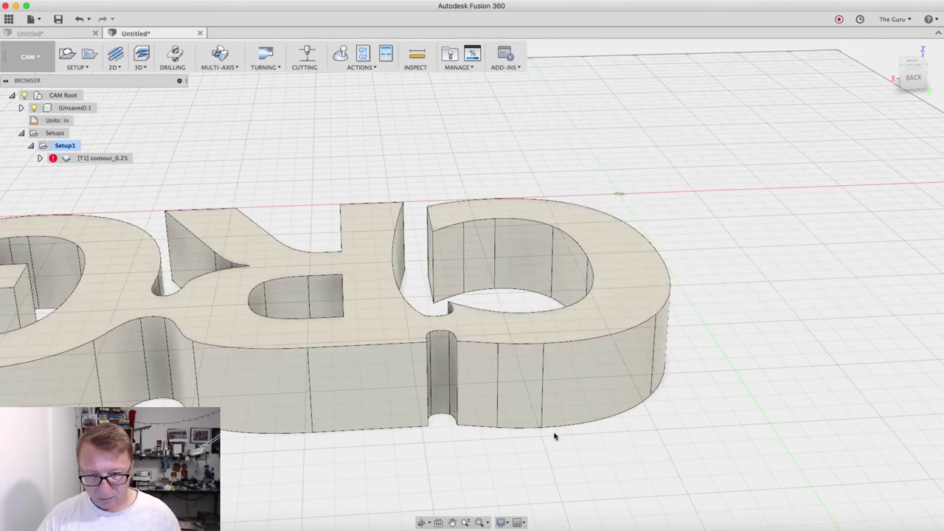
{"action": "scroll", "coordinate": [557, 433], "scroll_direction": "up", "scroll_amount": 3}
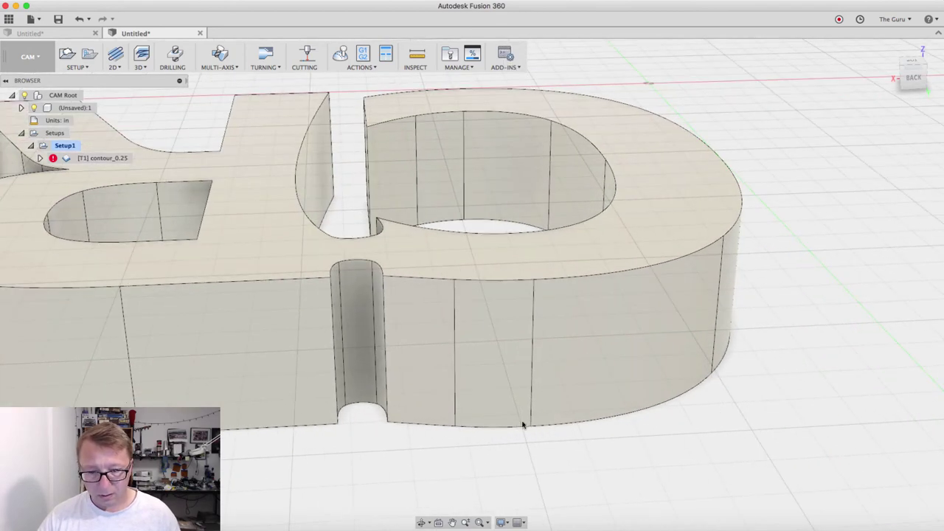
{"action": "scroll", "coordinate": [538, 429], "scroll_direction": "down", "scroll_amount": 5}
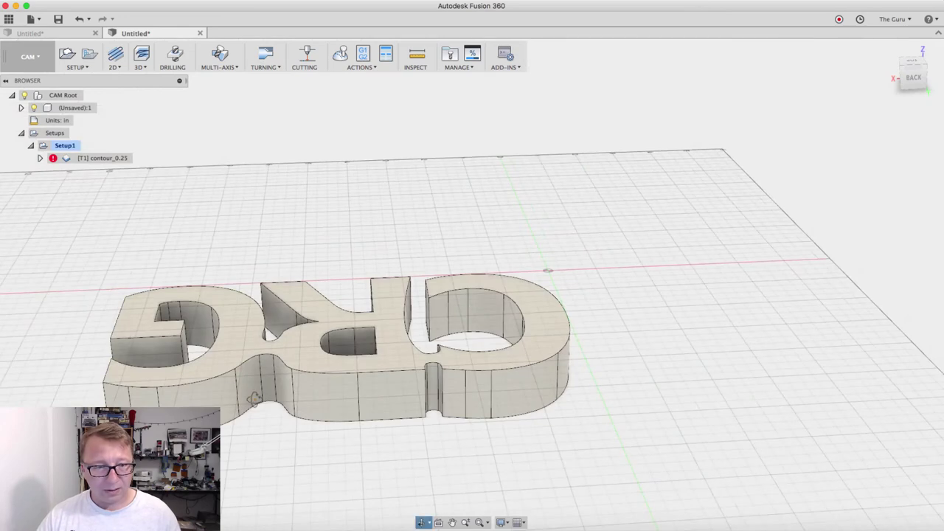
{"action": "middle_click_drag", "start_coordinate": [254, 399], "coordinate": [442, 383], "text": "shift"}
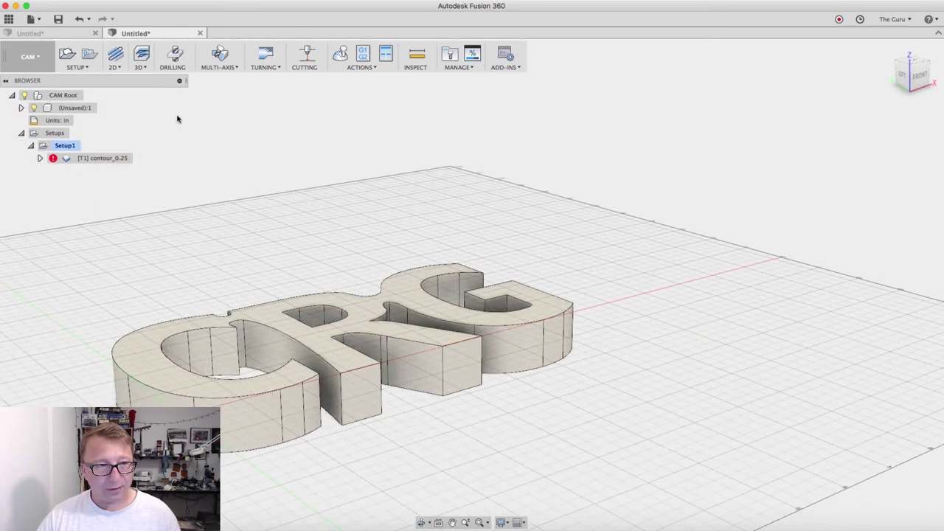
Step: Reopen the contour, turn Tabs back on with At points positioning, and orbit to the walls
{"action": "right_click", "coordinate": [97, 160]}
{"action": "left_click", "coordinate": [111, 165]}
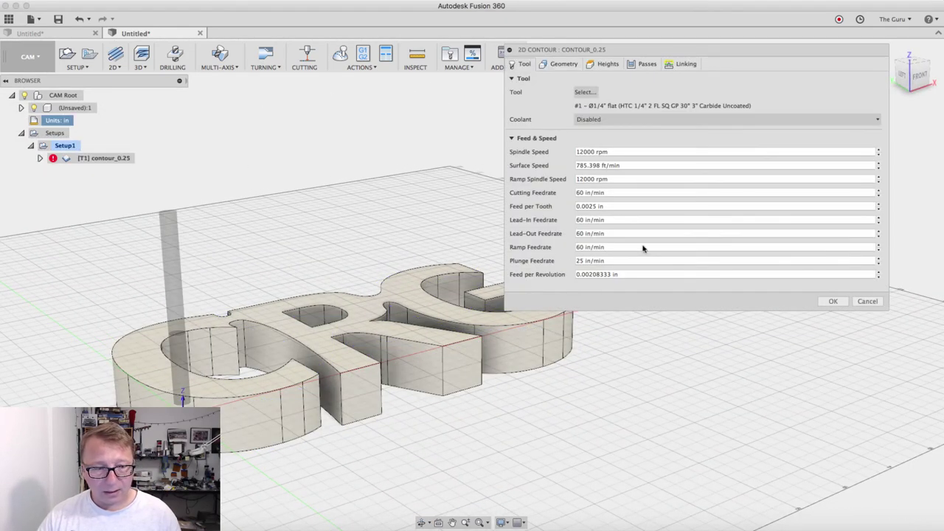
{"action": "left_click", "coordinate": [562, 64]}
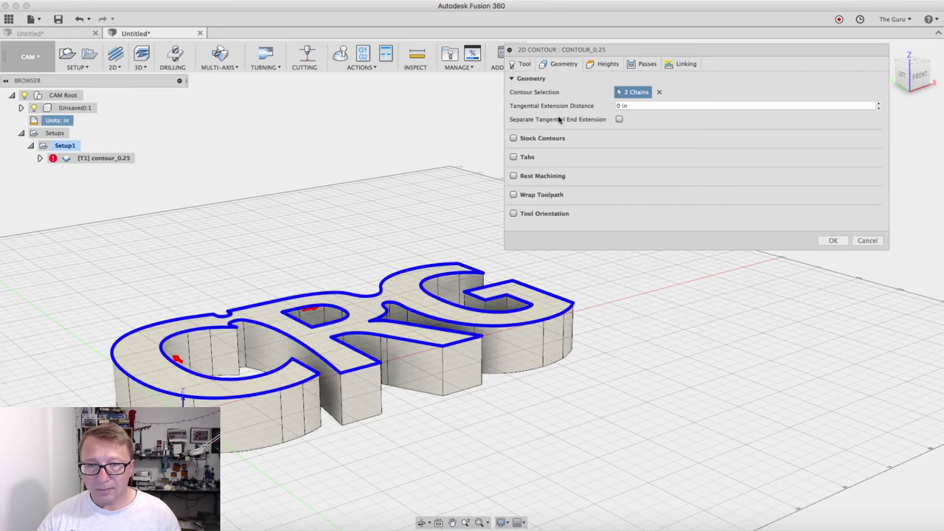
{"action": "left_click", "coordinate": [514, 158]}
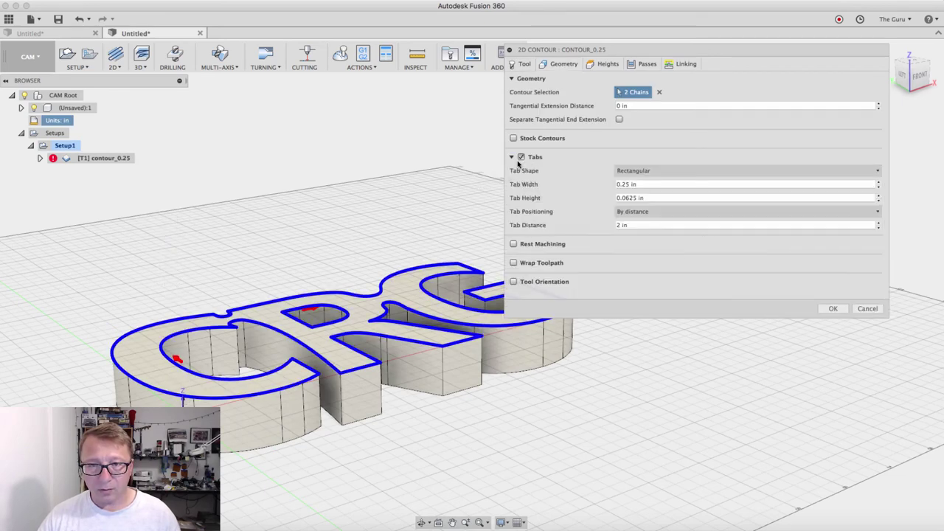
{"action": "left_click", "coordinate": [642, 213]}
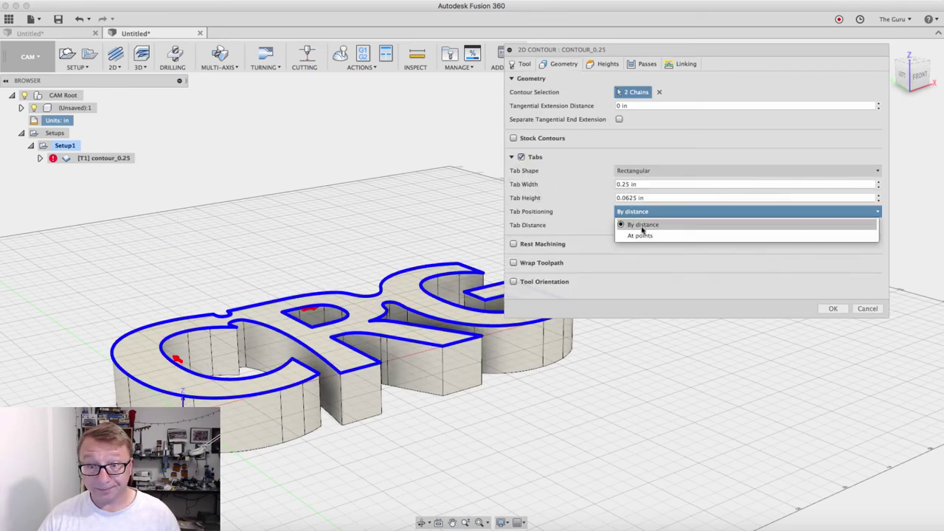
{"action": "left_click", "coordinate": [641, 236]}
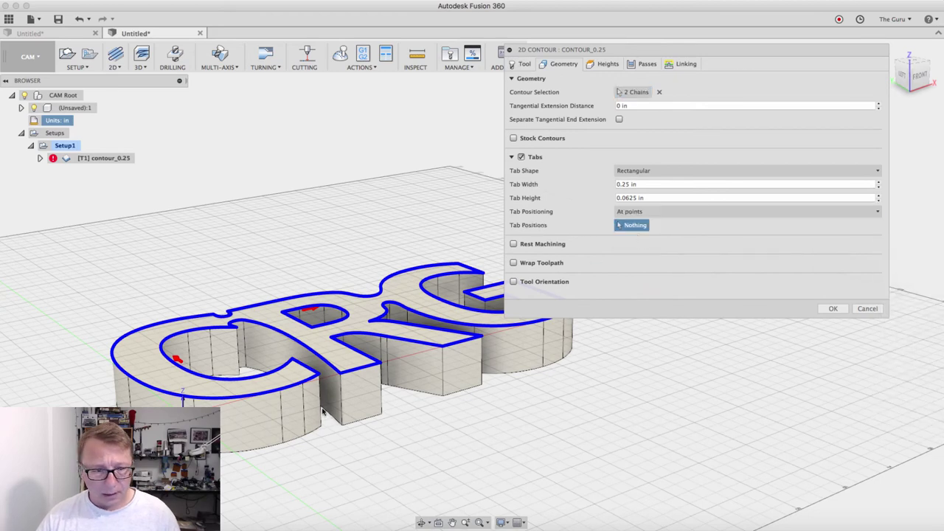
{"action": "middle_click_drag", "start_coordinate": [423, 407], "coordinate": [468, 404], "text": "shift"}
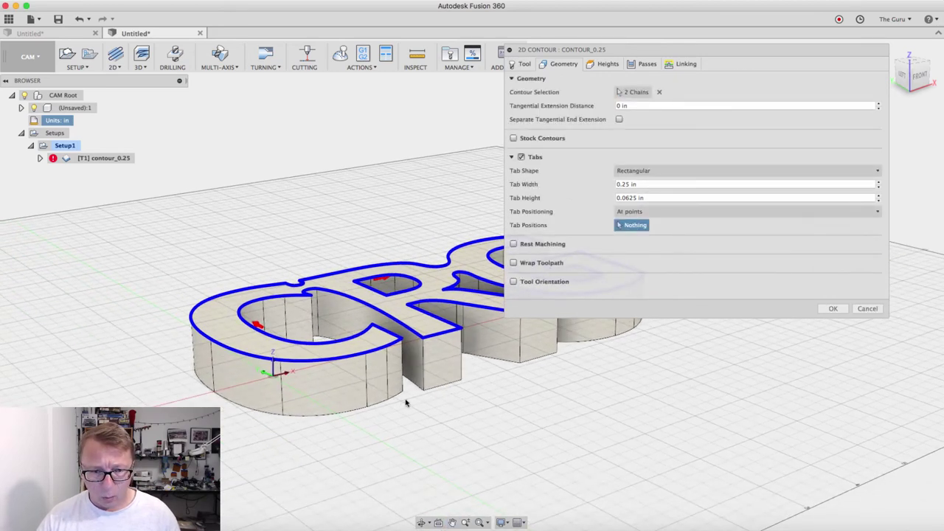
{"action": "scroll", "coordinate": [461, 399], "scroll_direction": "up", "scroll_amount": 3}
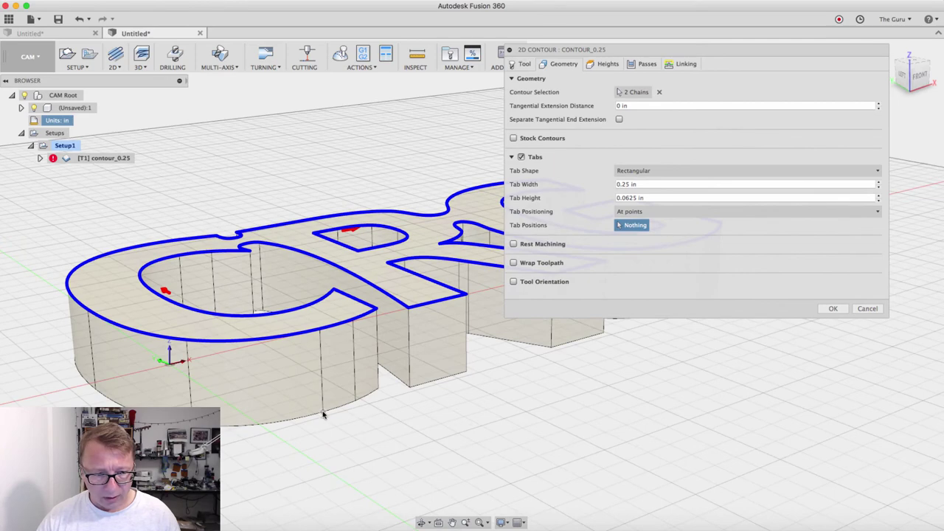
{"action": "middle_click_drag", "start_coordinate": [291, 442], "coordinate": [520, 435], "text": "shift"}
Step: Orbit around to a side view and add a tab on a letter's bottom edge
{"action": "middle_click_drag", "start_coordinate": [341, 427], "coordinate": [434, 432], "text": "shift"}
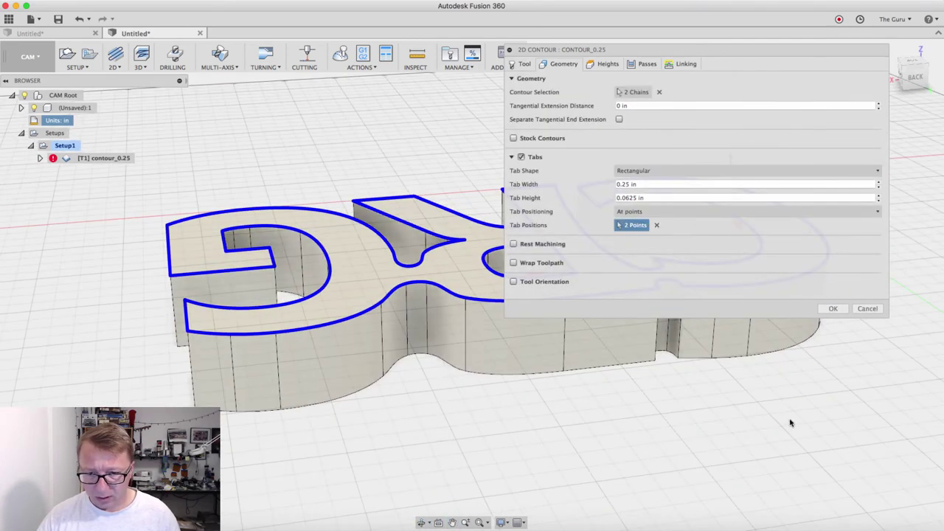
{"action": "middle_click_drag", "start_coordinate": [791, 421], "coordinate": [557, 417], "text": "shift"}
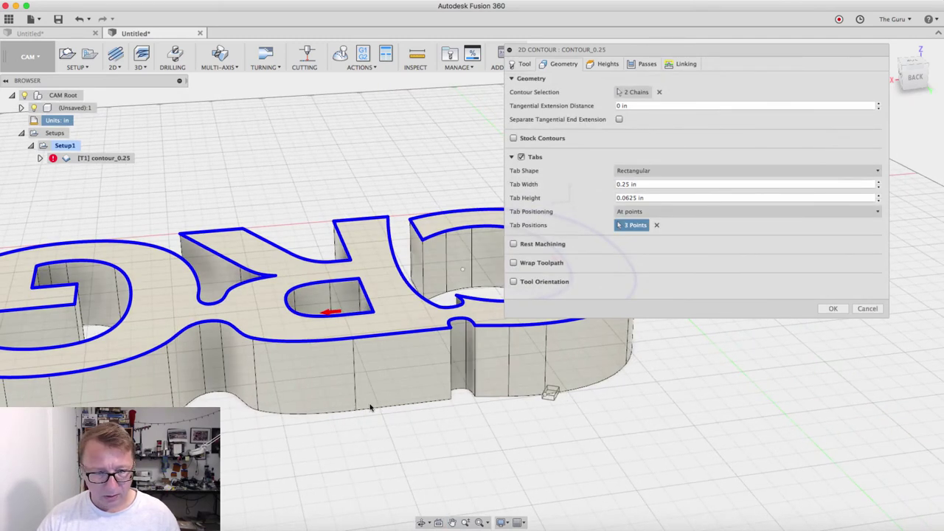
{"action": "middle_click_drag", "start_coordinate": [293, 405], "coordinate": [516, 420], "text": "shift"}
{"action": "middle_click_drag", "start_coordinate": [256, 448], "coordinate": [466, 452], "text": "shift"}
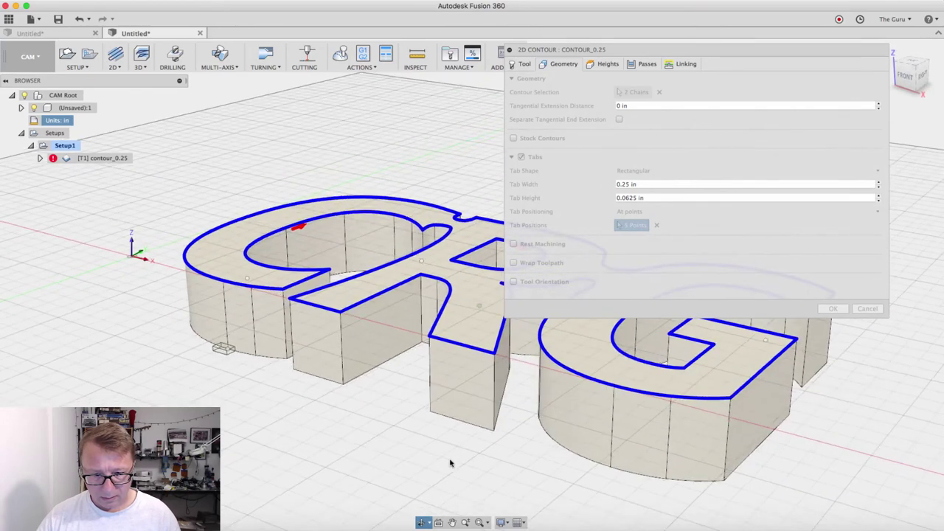
{"action": "left_click", "coordinate": [313, 377]}
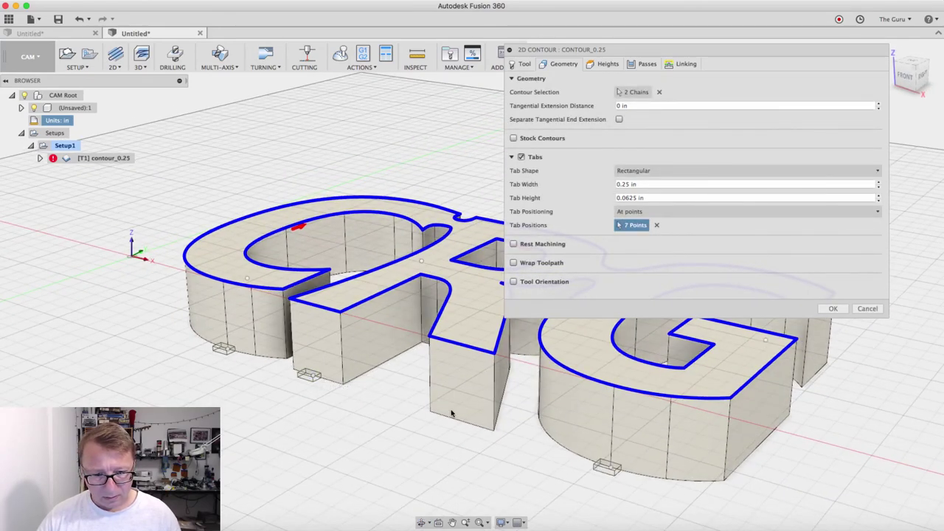
Step: Add a tab inside the R's hole, then accept the contour with 13 tabs
{"action": "mouse_move", "coordinate": [516, 435]}
{"action": "middle_mouse_down", "text": "shift"}
{"action": "mouse_move", "coordinate": [582, 436]}
{"action": "mouse_move", "coordinate": [509, 439]}
{"action": "middle_mouse_up", "text": "shift"}
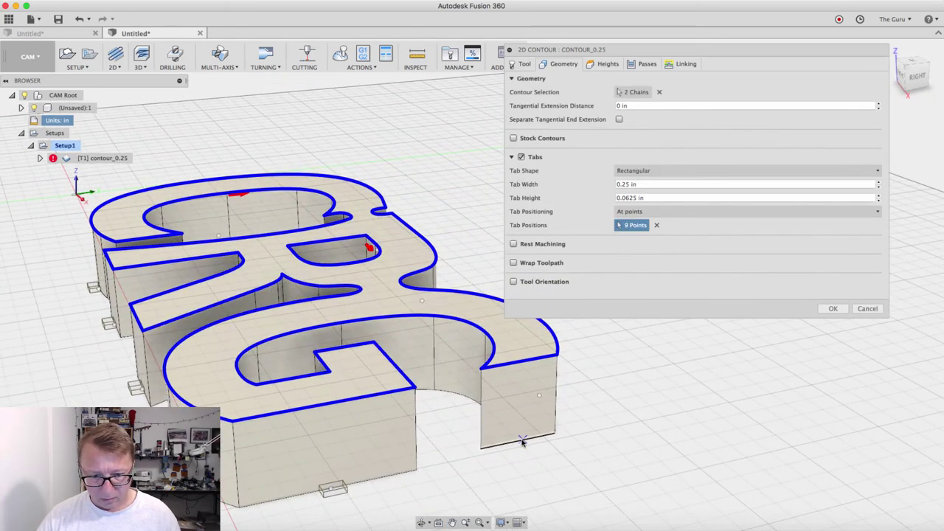
{"action": "middle_click_drag", "start_coordinate": [538, 435], "coordinate": [259, 220], "text": "shift"}
{"action": "scroll", "coordinate": [266, 220], "scroll_direction": "up", "scroll_amount": 5}
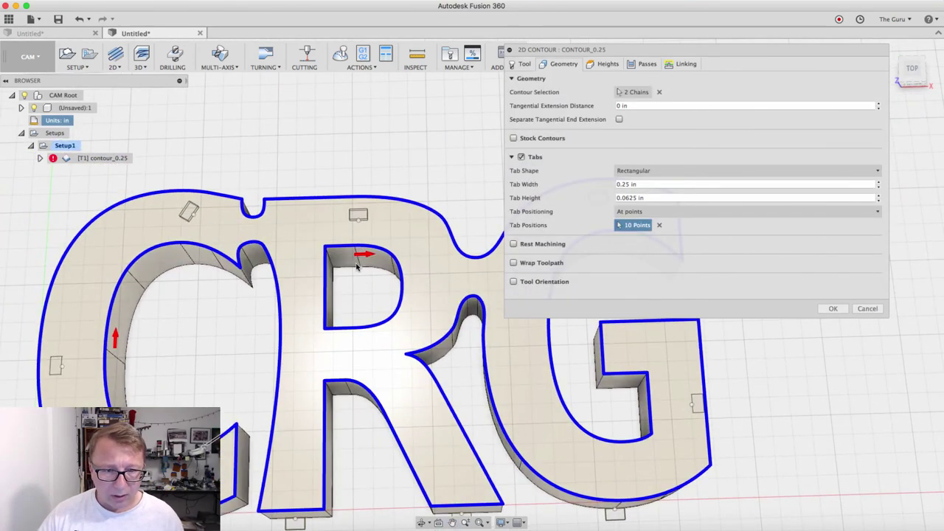
{"action": "mouse_move", "coordinate": [368, 284]}
{"action": "middle_mouse_down", "text": "shift"}
{"action": "mouse_move", "coordinate": [362, 327]}
{"action": "mouse_move", "coordinate": [371, 288]}
{"action": "mouse_move", "coordinate": [362, 286]}
{"action": "middle_mouse_up", "text": "shift"}
{"action": "left_click", "coordinate": [361, 324]}
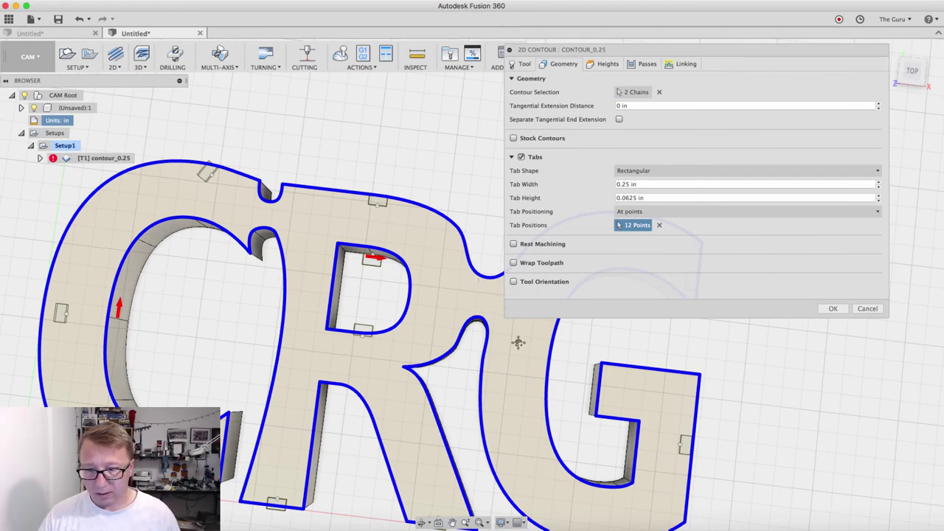
{"action": "middle_click_drag", "start_coordinate": [492, 343], "coordinate": [409, 328]}
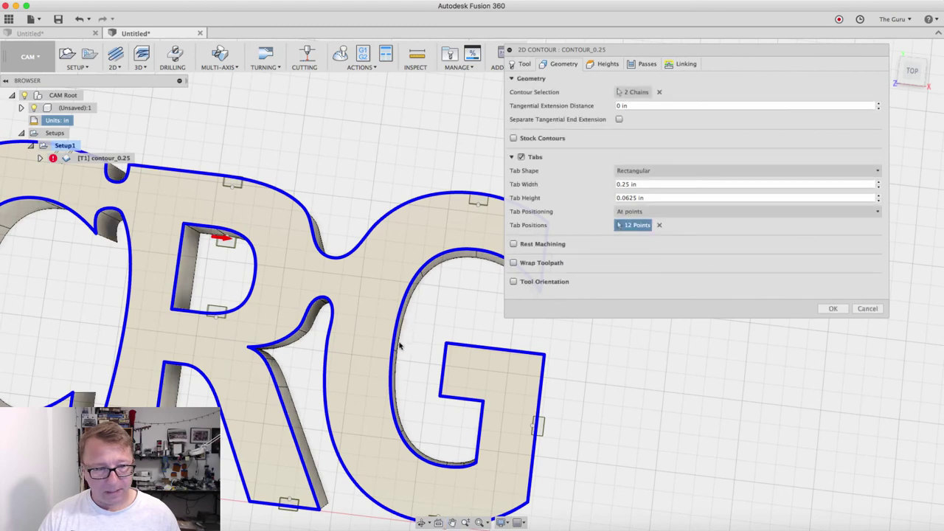
{"action": "middle_click_drag", "start_coordinate": [502, 342], "coordinate": [687, 356]}
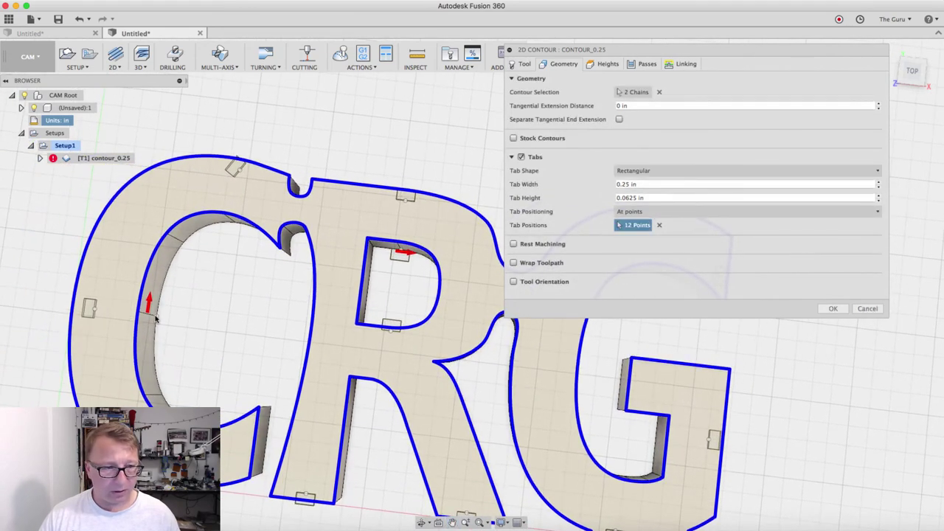
{"action": "middle_click_drag", "start_coordinate": [340, 303], "coordinate": [342, 309]}
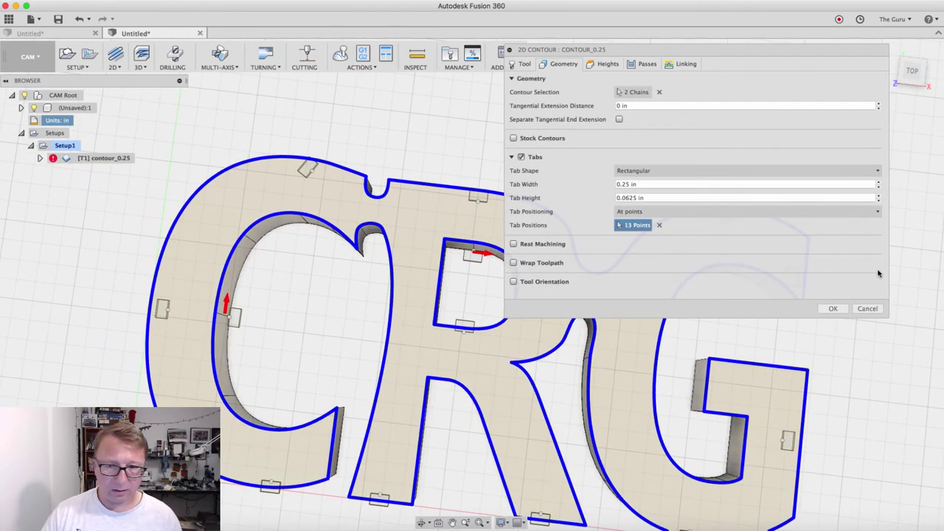
{"action": "left_click", "coordinate": [831, 309]}
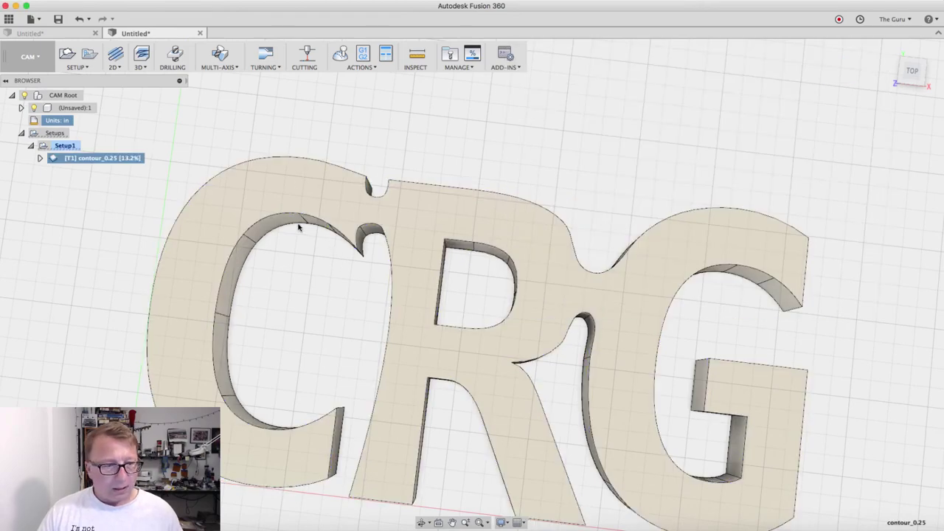
Step: Orbit to a low side view and zoom in on the toolpath's tab bridges
{"action": "middle_click_drag", "start_coordinate": [504, 262], "coordinate": [407, 238], "text": "shift"}
{"action": "scroll", "coordinate": [424, 207], "scroll_direction": "up", "scroll_amount": 3}
{"action": "scroll", "coordinate": [583, 329], "scroll_direction": "up", "scroll_amount": 4}
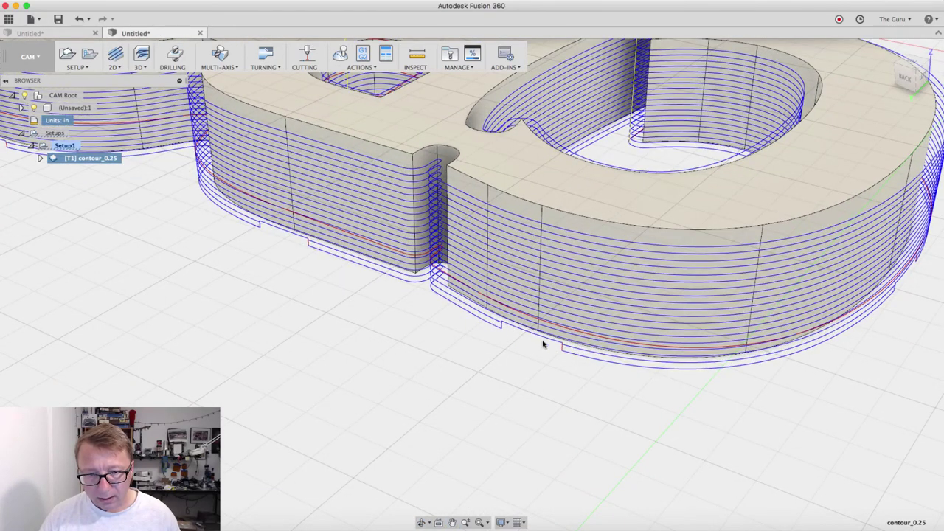
Step: Reopen contour_0.25's tab positions, remove a poorly placed tab and add one on the lower edge
{"action": "right_click", "coordinate": [84, 163]}
{"action": "left_click", "coordinate": [95, 165]}
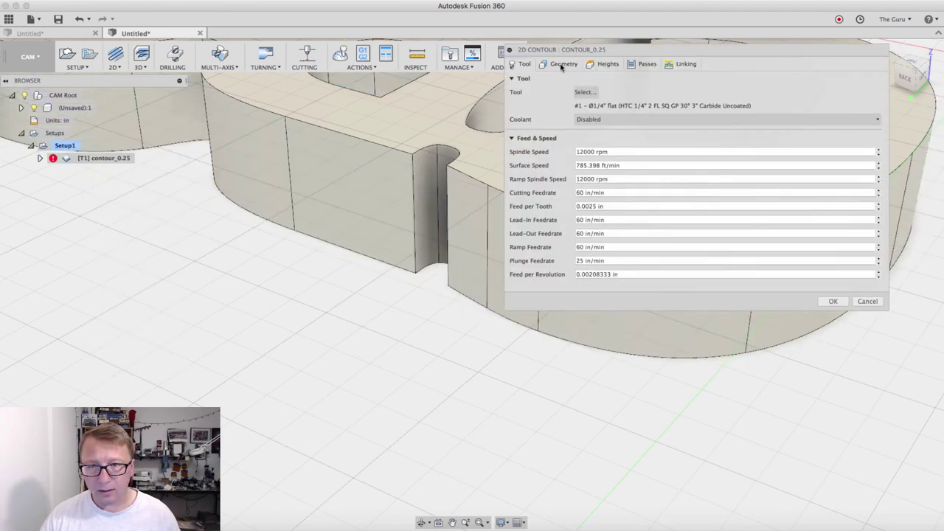
{"action": "left_click", "coordinate": [563, 64]}
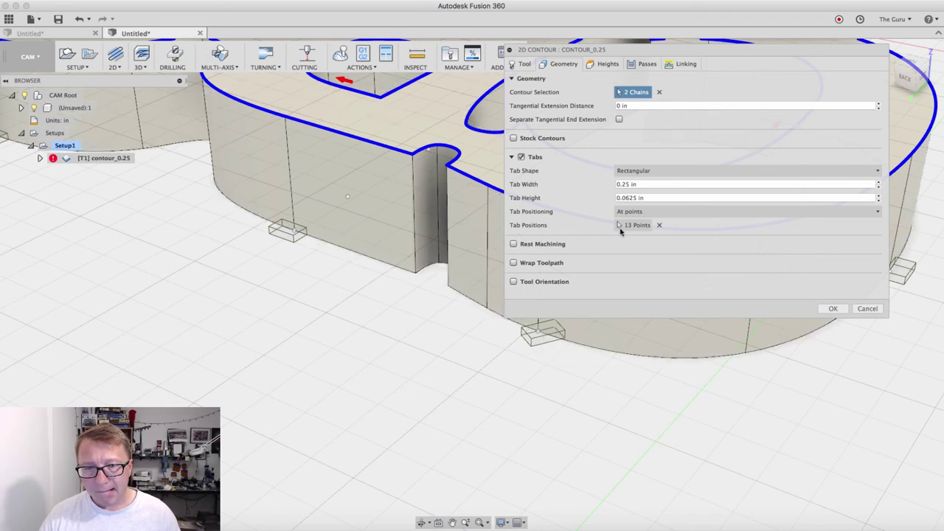
{"action": "left_click", "coordinate": [631, 224]}
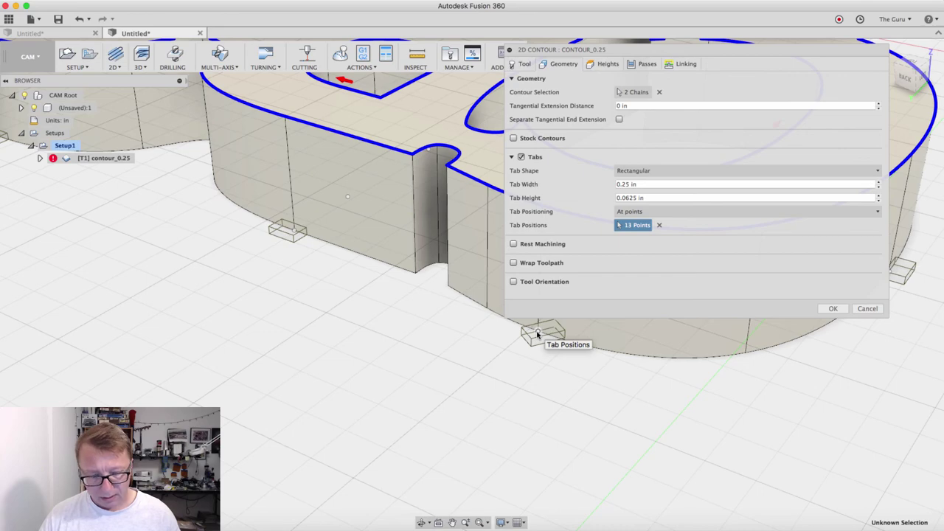
{"action": "left_click", "coordinate": [538, 333]}
{"action": "middle_click_drag", "start_coordinate": [485, 347], "coordinate": [376, 349], "text": "shift"}
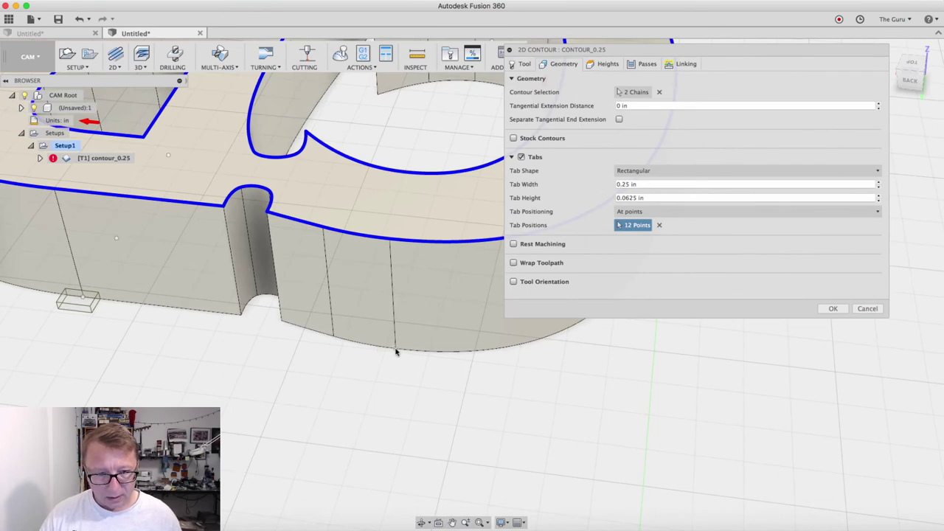
{"action": "left_click", "coordinate": [395, 351]}
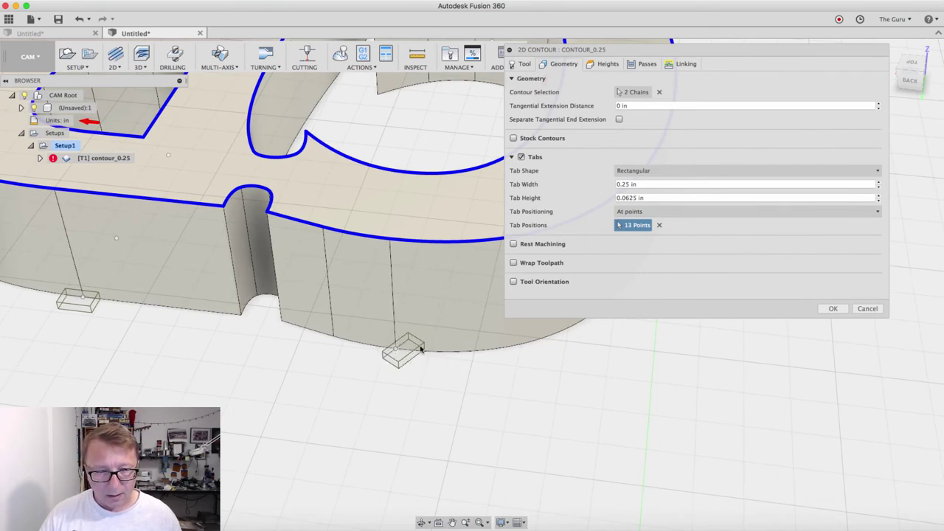
Step: Shift that tab further along the curved lower edge, keeping 13 tab points
{"action": "scroll", "coordinate": [422, 354], "scroll_direction": "up", "scroll_amount": 3}
{"action": "middle_click_drag", "start_coordinate": [432, 353], "coordinate": [423, 379], "text": "shift"}
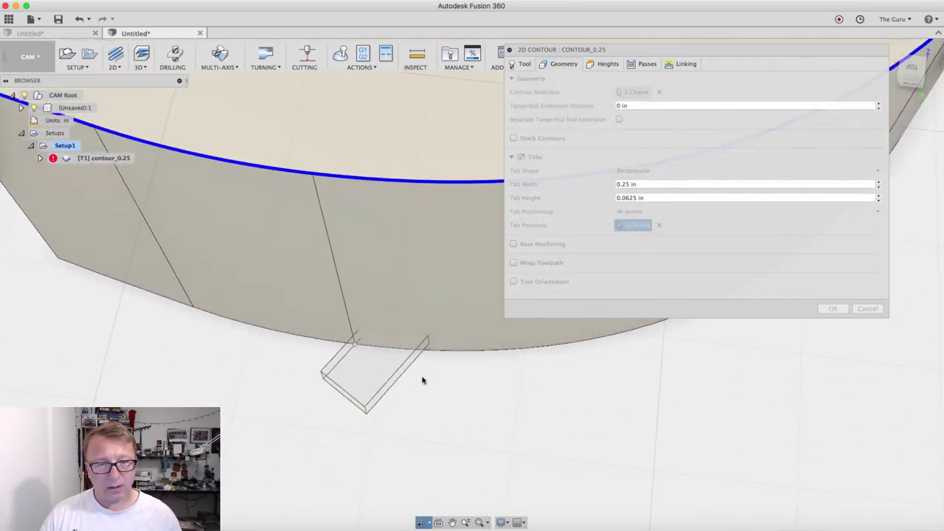
{"action": "left_click", "coordinate": [354, 345]}
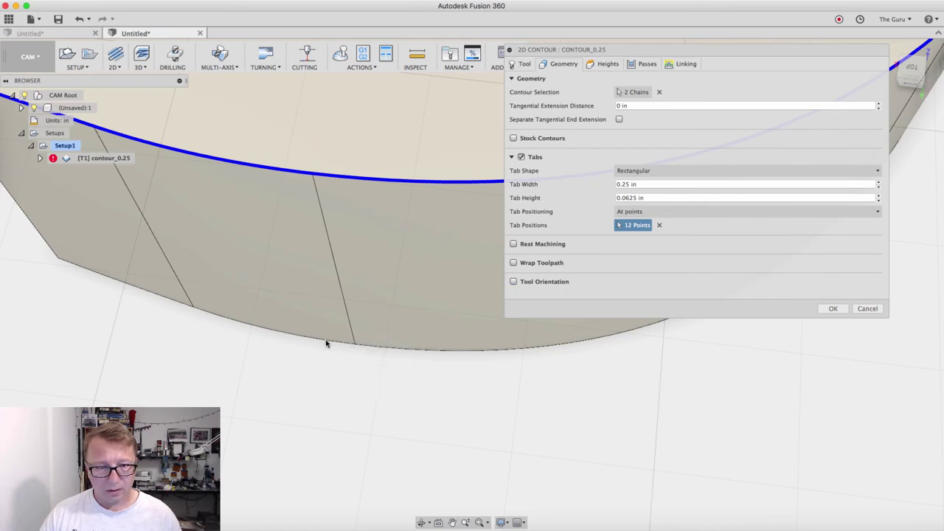
{"action": "left_click", "coordinate": [192, 310]}
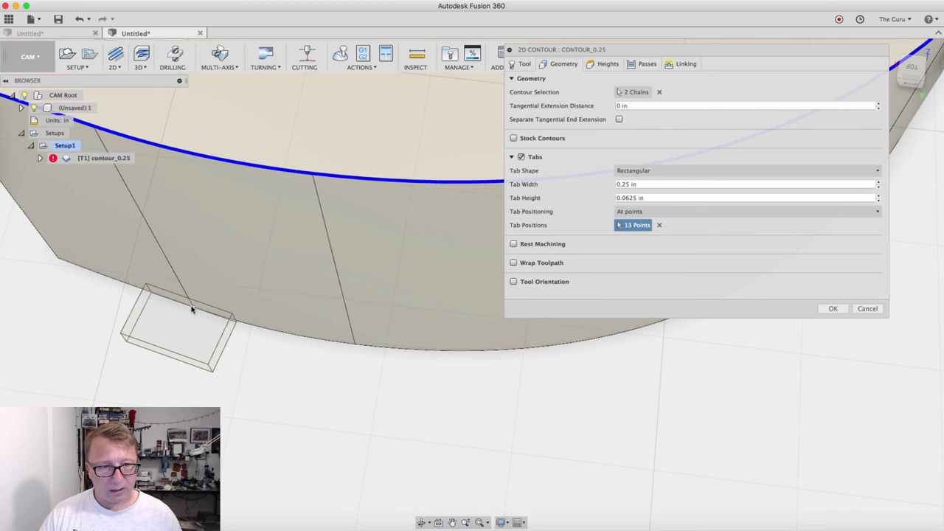
{"action": "scroll", "coordinate": [324, 354], "scroll_direction": "down", "scroll_amount": 3}
{"action": "scroll", "coordinate": [272, 342], "scroll_direction": "up", "scroll_amount": 1}
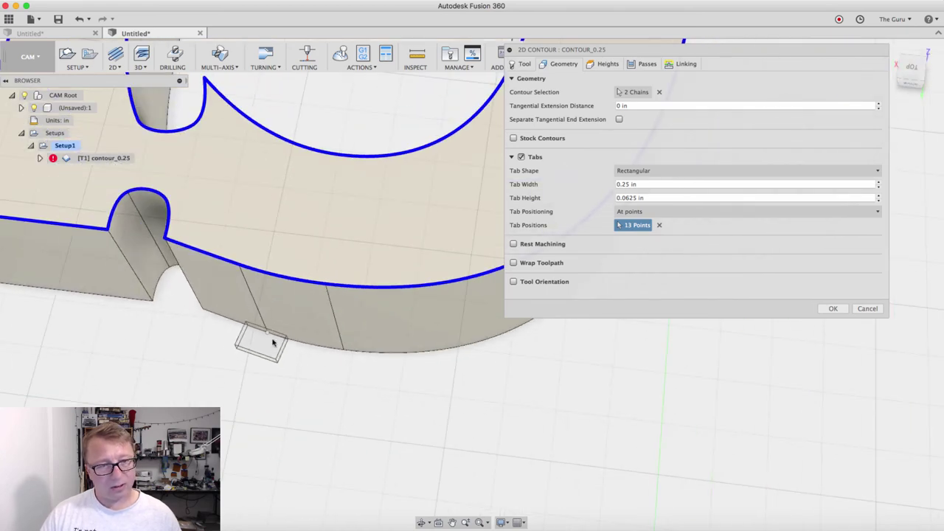
{"action": "left_click", "coordinate": [266, 336]}
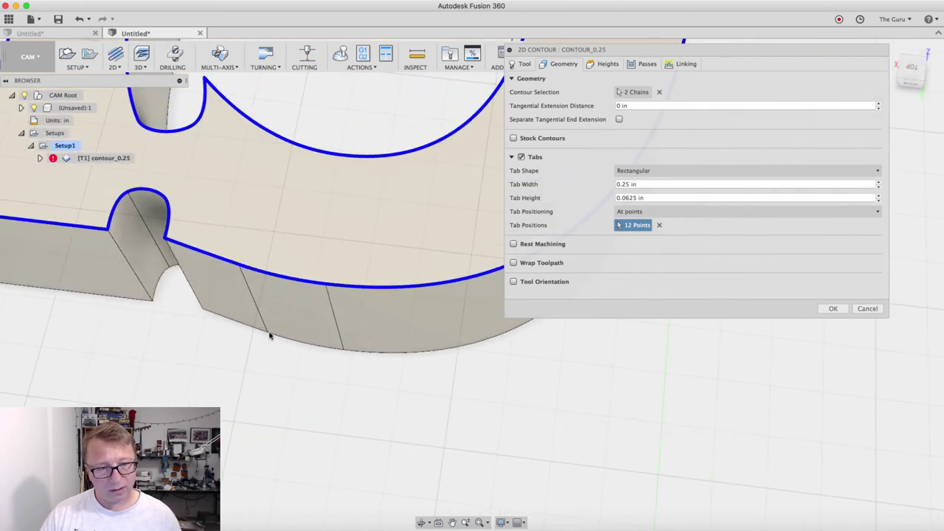
{"action": "left_click", "coordinate": [343, 352]}
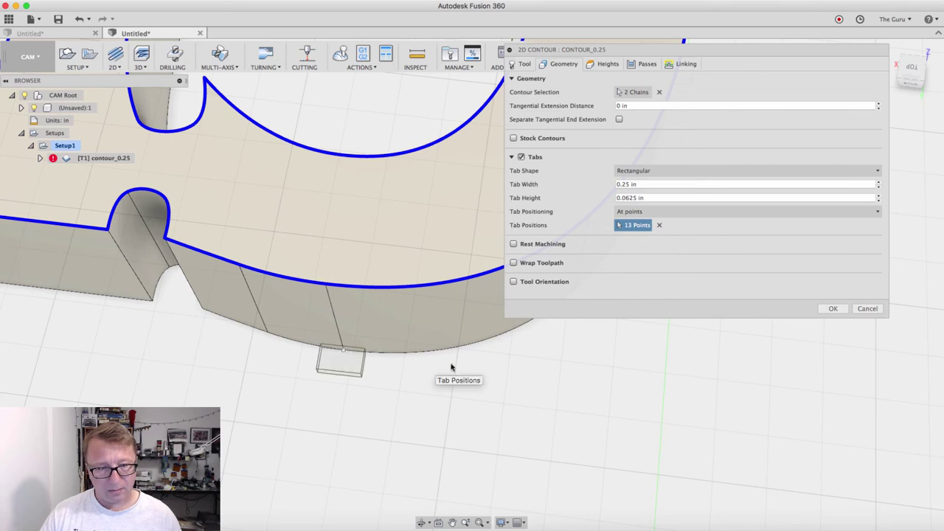
{"action": "scroll", "coordinate": [343, 356], "scroll_direction": "up", "scroll_amount": 4}
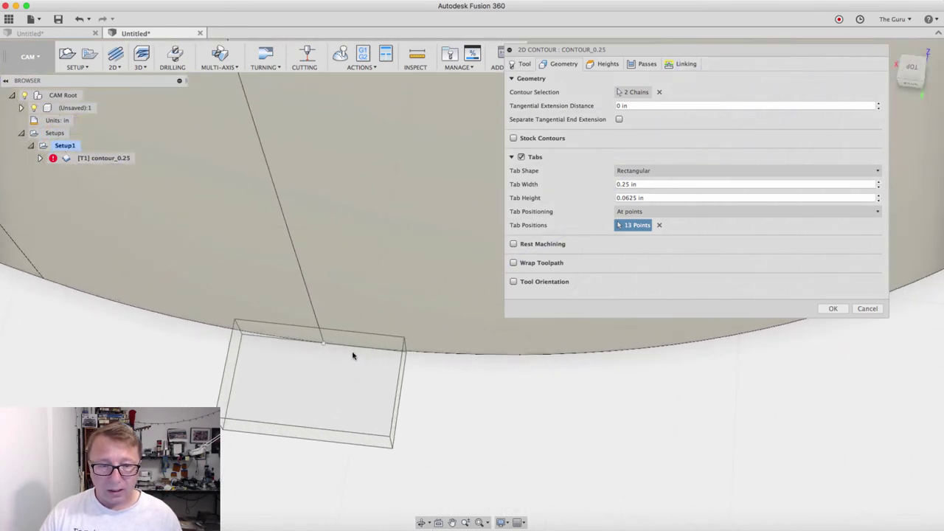
{"action": "mouse_move", "coordinate": [353, 353]}
{"action": "middle_mouse_down", "text": "shift"}
{"action": "mouse_move", "coordinate": [379, 379]}
{"action": "mouse_move", "coordinate": [369, 362]}
{"action": "middle_mouse_up", "text": "shift"}
Step: Confirm the edited contour settings and recentre a front view on the finished CRG toolpath
{"action": "left_click", "coordinate": [827, 310]}
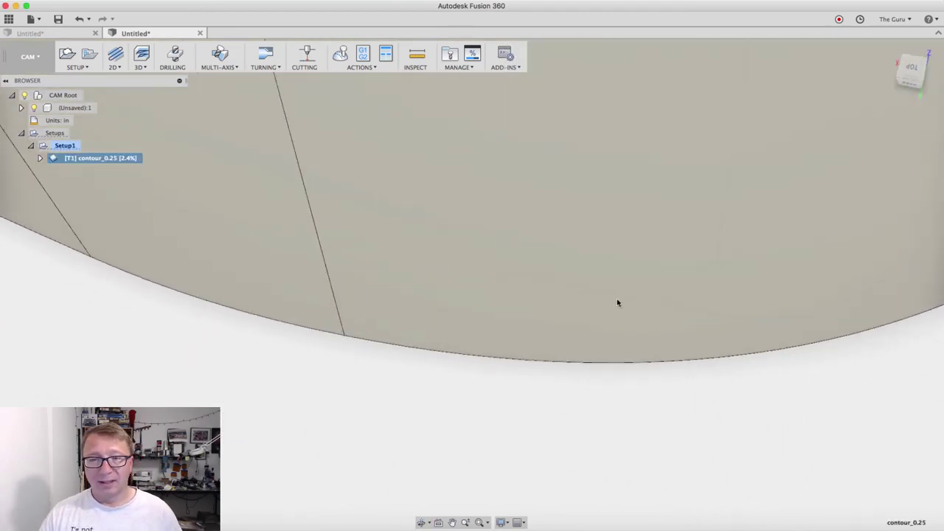
{"action": "scroll", "coordinate": [611, 302], "scroll_direction": "down", "scroll_amount": 8}
{"action": "middle_click_drag", "start_coordinate": [606, 305], "coordinate": [518, 270], "text": "shift"}
{"action": "scroll", "coordinate": [519, 275], "scroll_direction": "up", "scroll_amount": 4}
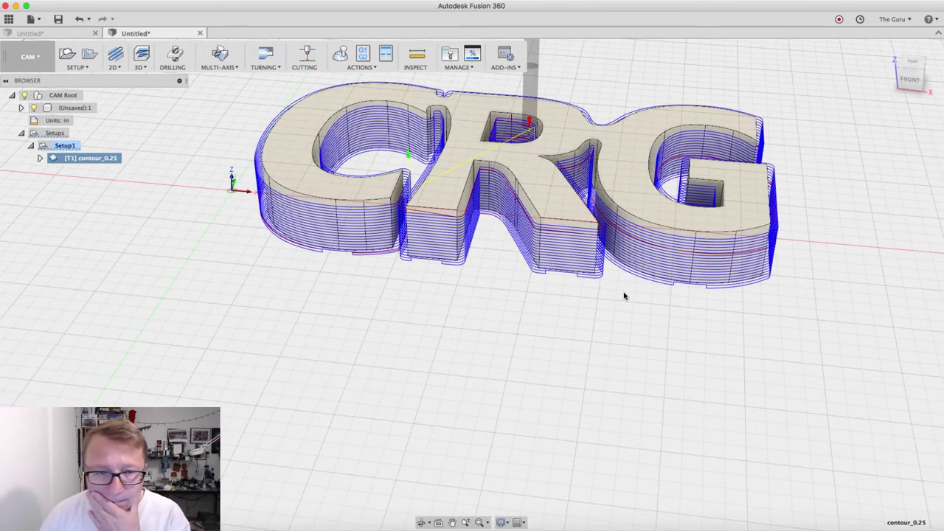
{"action": "middle_click_drag", "start_coordinate": [476, 261], "coordinate": [440, 295]}
Step: Run the stock simulation of the contour toolpath with the stock block shown
{"action": "left_click", "coordinate": [340, 54]}
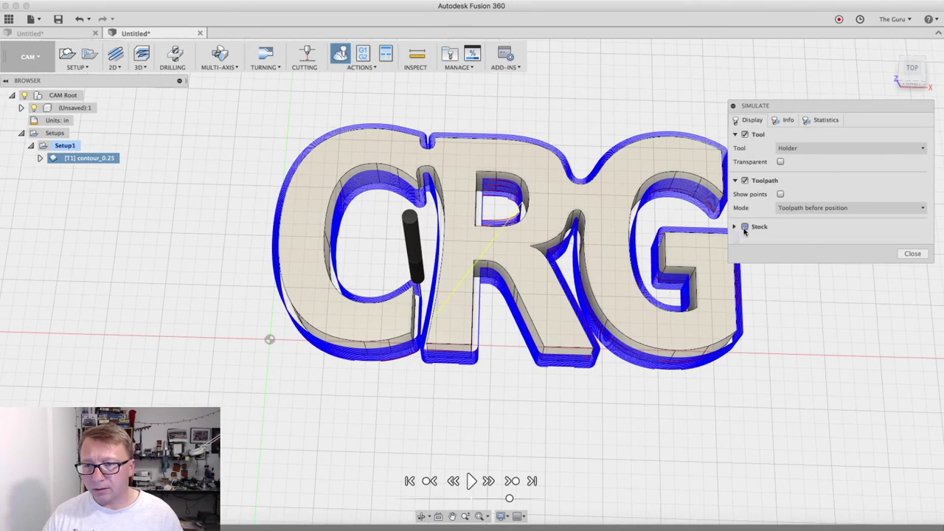
{"action": "left_click", "coordinate": [744, 227]}
{"action": "middle_click_drag", "start_coordinate": [635, 337], "coordinate": [511, 358]}
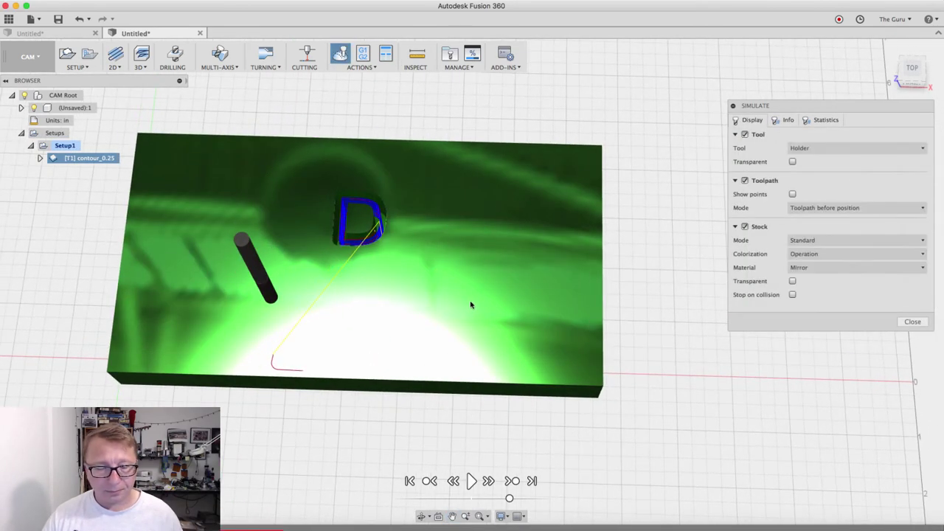
{"action": "middle_click_drag", "start_coordinate": [412, 232], "coordinate": [462, 248]}
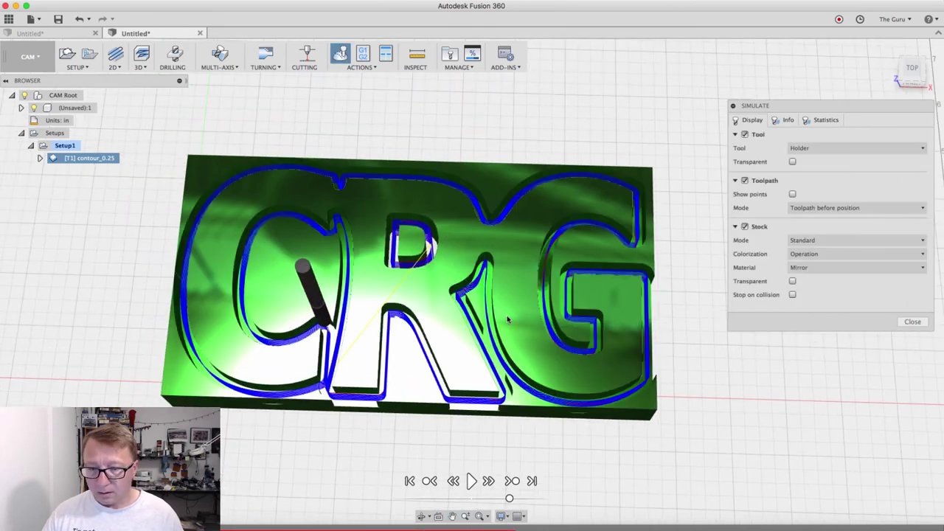
{"action": "middle_click_drag", "start_coordinate": [543, 373], "coordinate": [547, 327], "text": "shift"}
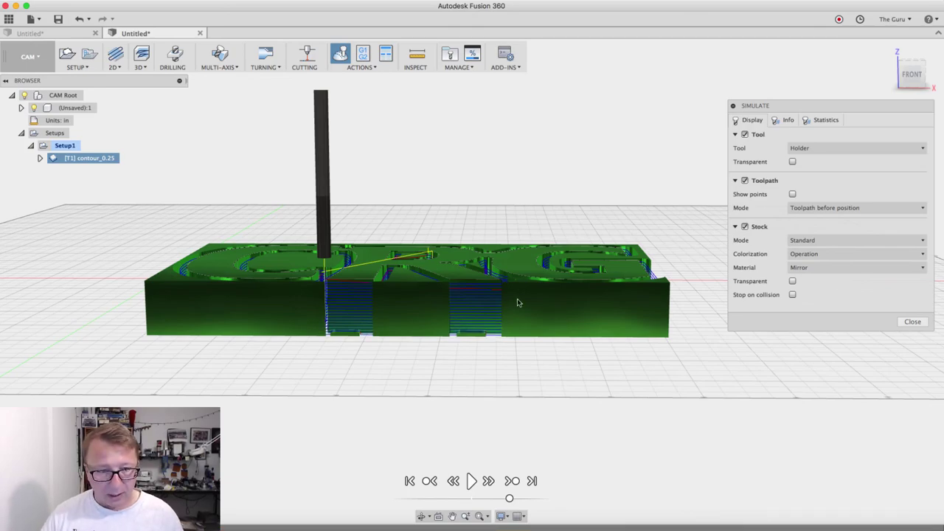
Step: Orbit and zoom over the cut stock to inspect the letters, especially the G
{"action": "scroll", "coordinate": [512, 305], "scroll_direction": "up", "scroll_amount": 5}
{"action": "middle_click_drag", "start_coordinate": [495, 337], "coordinate": [519, 308], "text": "shift"}
{"action": "scroll", "coordinate": [525, 354], "scroll_direction": "down", "scroll_amount": 5}
{"action": "scroll", "coordinate": [519, 308], "scroll_direction": "up", "scroll_amount": 5}
{"action": "scroll", "coordinate": [519, 308], "scroll_direction": "up", "scroll_amount": 3}
{"action": "middle_click_drag", "start_coordinate": [508, 373], "coordinate": [669, 411], "text": "shift"}
{"action": "scroll", "coordinate": [507, 366], "scroll_direction": "down", "scroll_amount": 8}
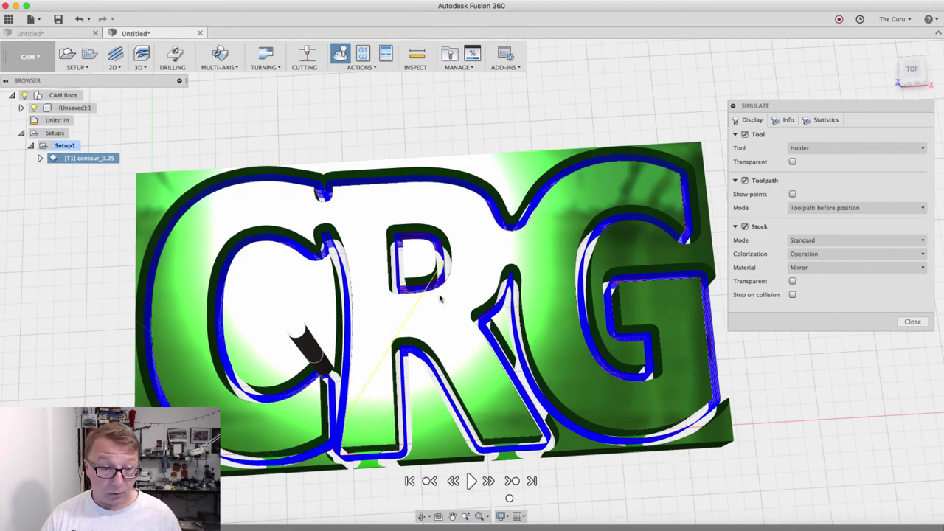
{"action": "scroll", "coordinate": [413, 306], "scroll_direction": "down", "scroll_amount": 3}
{"action": "scroll", "coordinate": [305, 295], "scroll_direction": "up", "scroll_amount": 8}
{"action": "scroll", "coordinate": [384, 291], "scroll_direction": "down", "scroll_amount": 4}
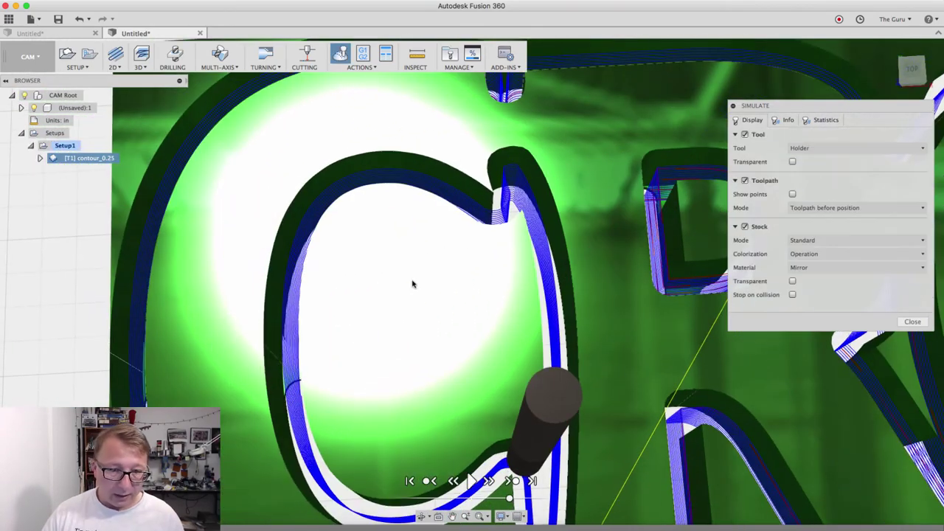
{"action": "scroll", "coordinate": [448, 317], "scroll_direction": "down", "scroll_amount": 3}
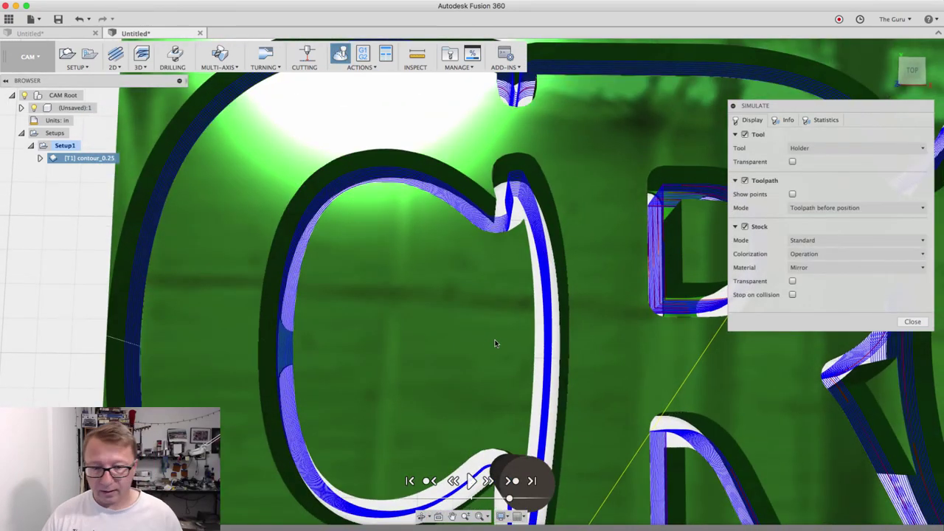
Step: Inspect where C meets R, then frame the whole CRG part in view
{"action": "middle_click_drag", "start_coordinate": [496, 343], "coordinate": [446, 310], "text": "shift"}
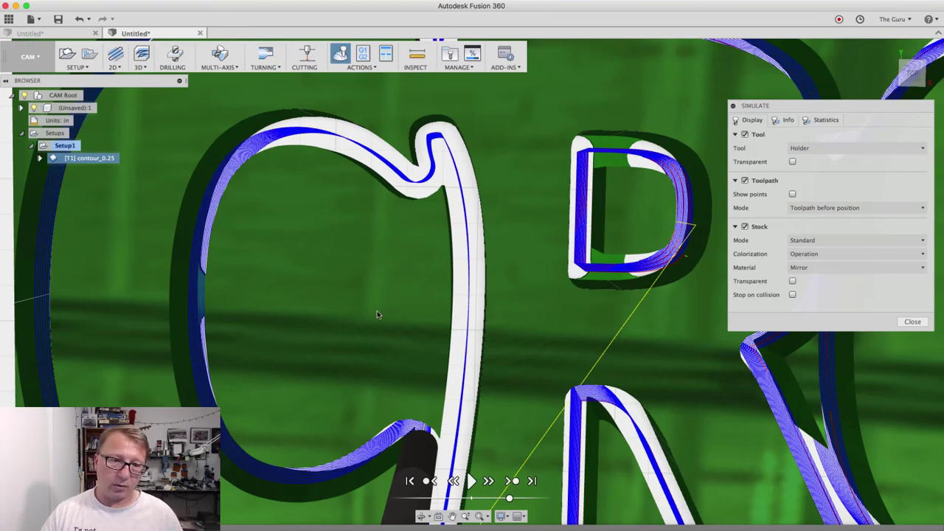
{"action": "scroll", "coordinate": [376, 315], "scroll_direction": "down", "scroll_amount": 5}
{"action": "scroll", "coordinate": [524, 276], "scroll_direction": "up", "scroll_amount": 4}
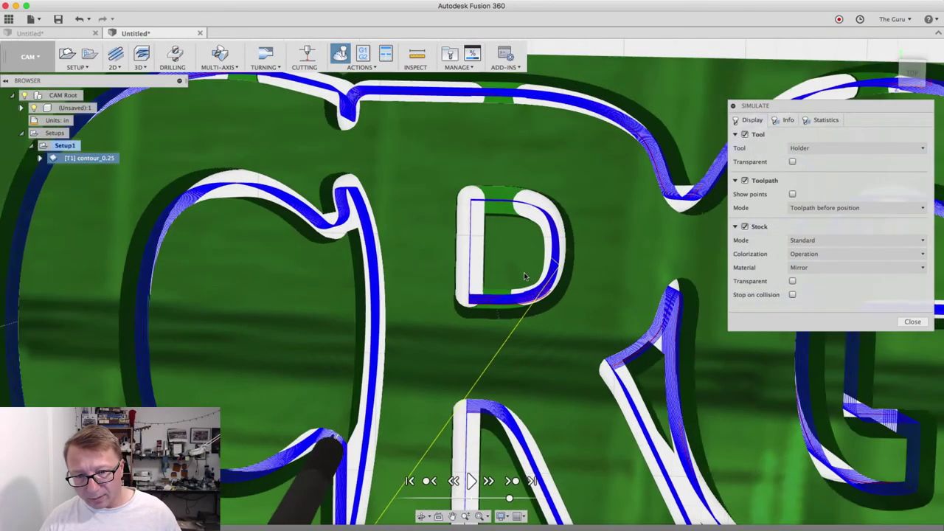
{"action": "scroll", "coordinate": [524, 276], "scroll_direction": "up", "scroll_amount": 3}
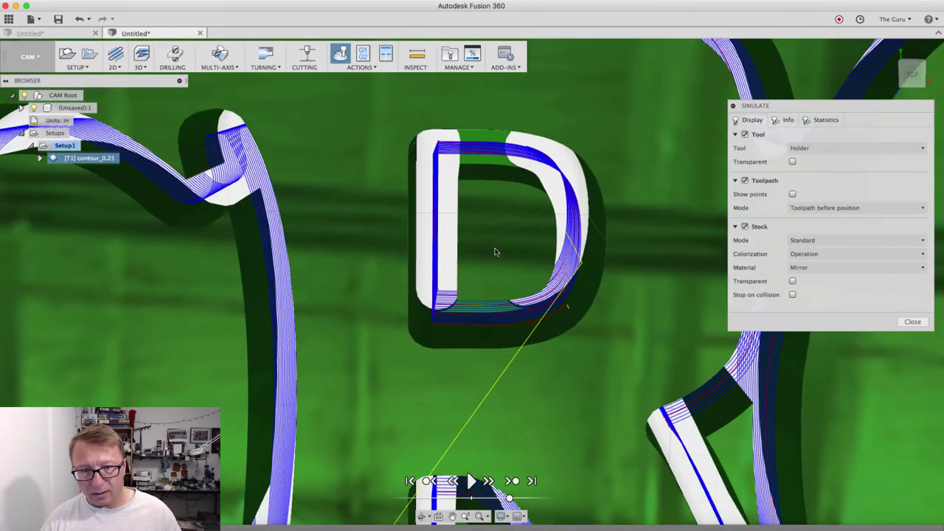
{"action": "scroll", "coordinate": [514, 226], "scroll_direction": "down", "scroll_amount": 5}
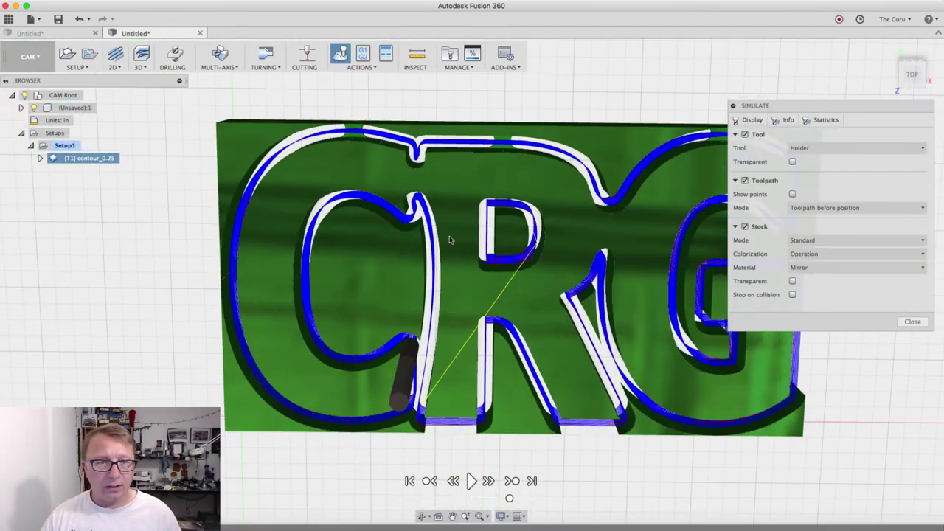
{"action": "middle_click_drag", "start_coordinate": [476, 282], "coordinate": [373, 261]}
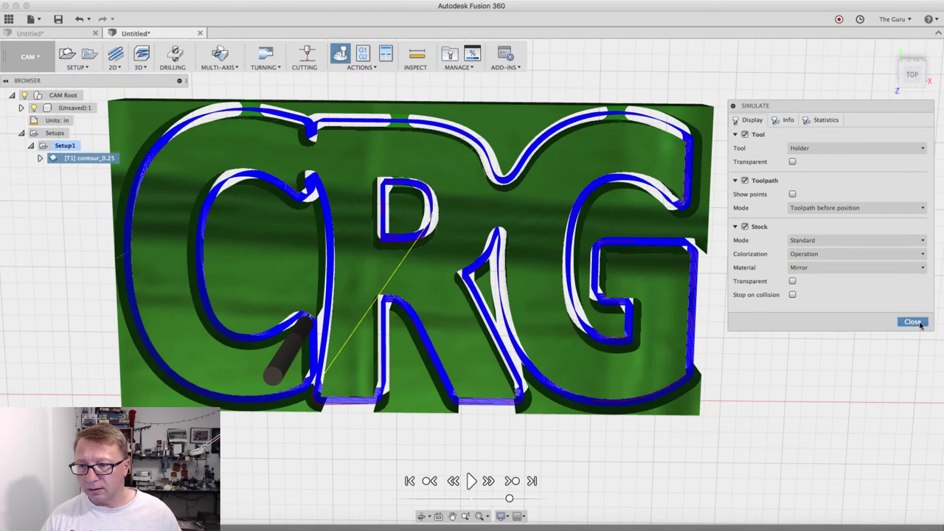
Step: Leave the simulation and edit contour_0.25, starting tab position picking on the Geometry tab
{"action": "left_click", "coordinate": [912, 323]}
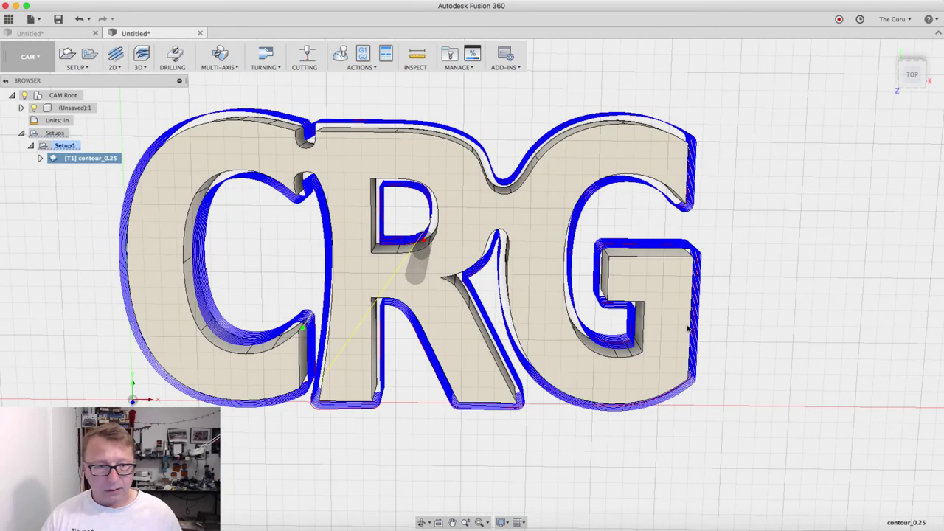
{"action": "right_click", "coordinate": [83, 160]}
{"action": "left_click", "coordinate": [96, 170]}
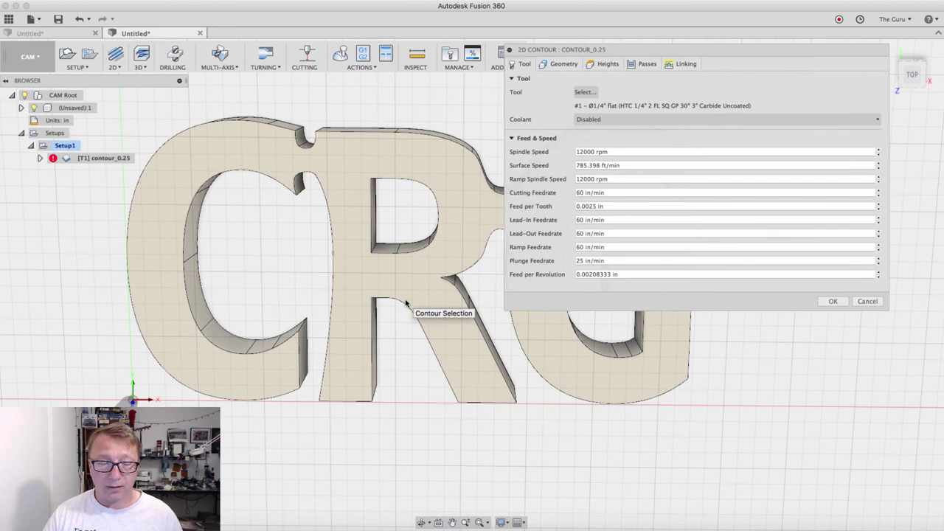
{"action": "left_click", "coordinate": [562, 64]}
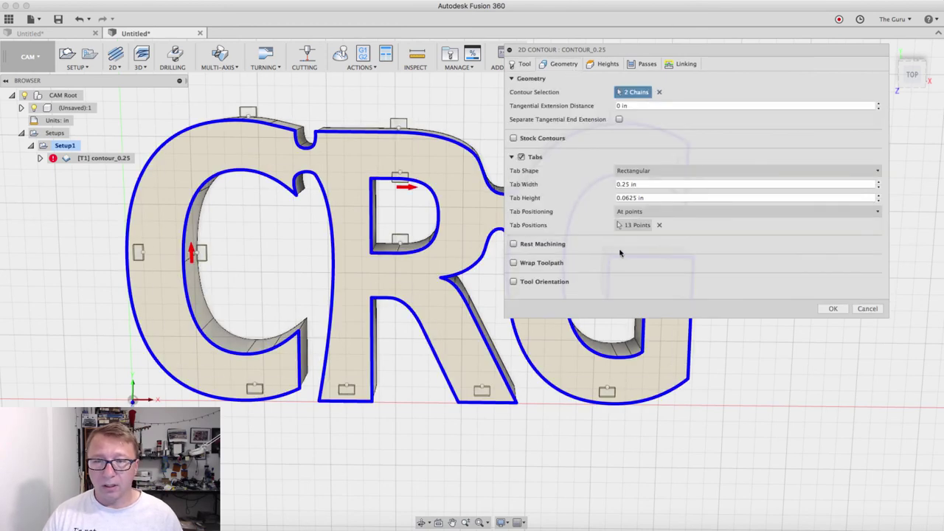
{"action": "left_click", "coordinate": [573, 225]}
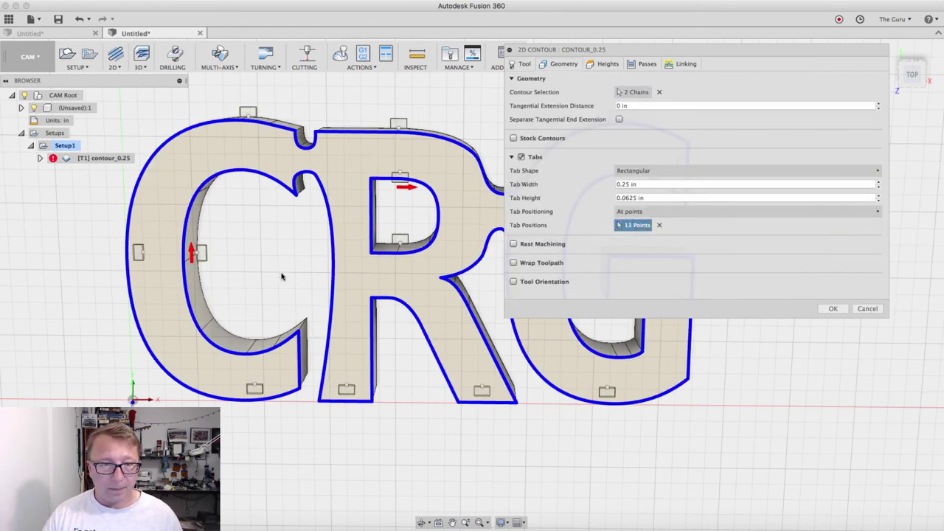
Step: Add extra tab points on the letter walls for 15 tabs and regenerate the toolpath
{"action": "scroll", "coordinate": [282, 277], "scroll_direction": "up", "scroll_amount": 3}
{"action": "scroll", "coordinate": [306, 272], "scroll_direction": "down", "scroll_amount": 1}
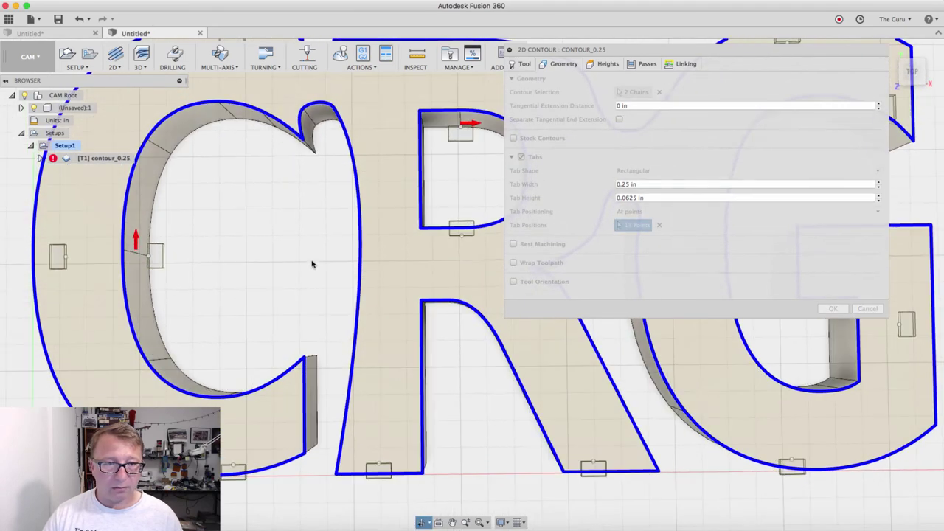
{"action": "middle_click_drag", "start_coordinate": [318, 260], "coordinate": [358, 303], "text": "shift"}
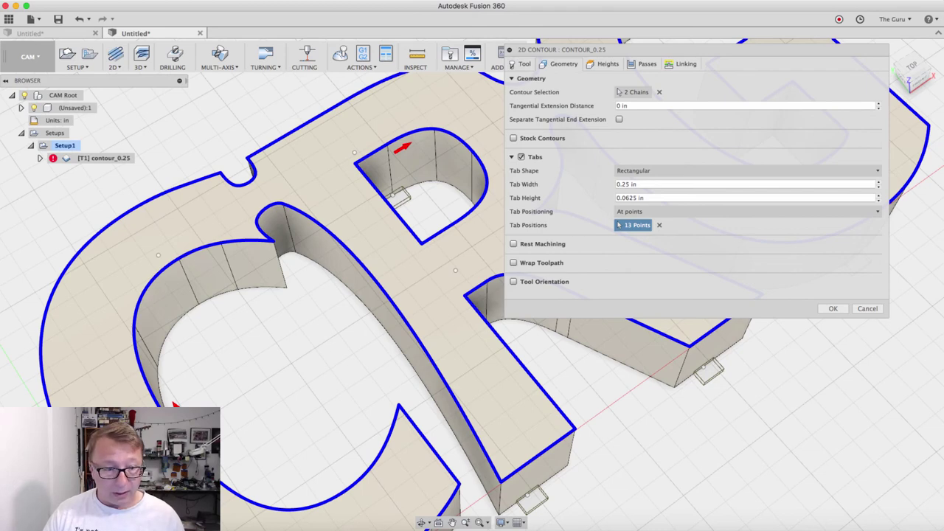
{"action": "middle_click_drag", "start_coordinate": [401, 350], "coordinate": [422, 255], "text": "shift"}
{"action": "middle_click_drag", "start_coordinate": [353, 231], "coordinate": [297, 292], "text": "shift"}
{"action": "scroll", "coordinate": [303, 284], "scroll_direction": "up", "scroll_amount": 5}
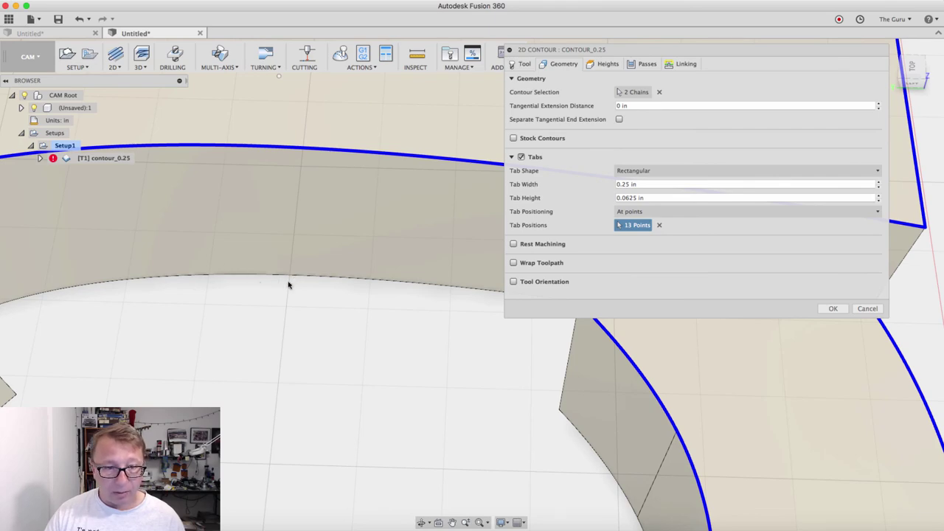
{"action": "scroll", "coordinate": [296, 283], "scroll_direction": "down", "scroll_amount": 5}
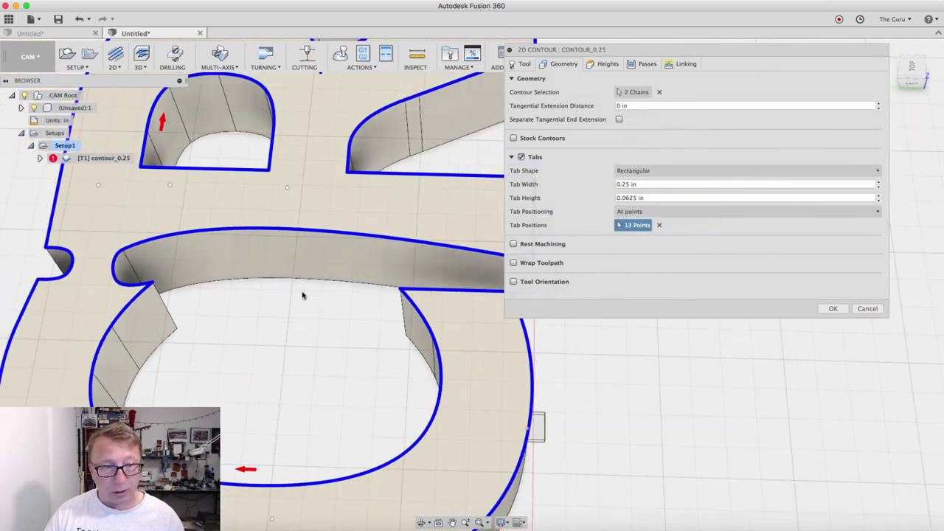
{"action": "middle_click_drag", "start_coordinate": [305, 292], "coordinate": [437, 164], "text": "shift"}
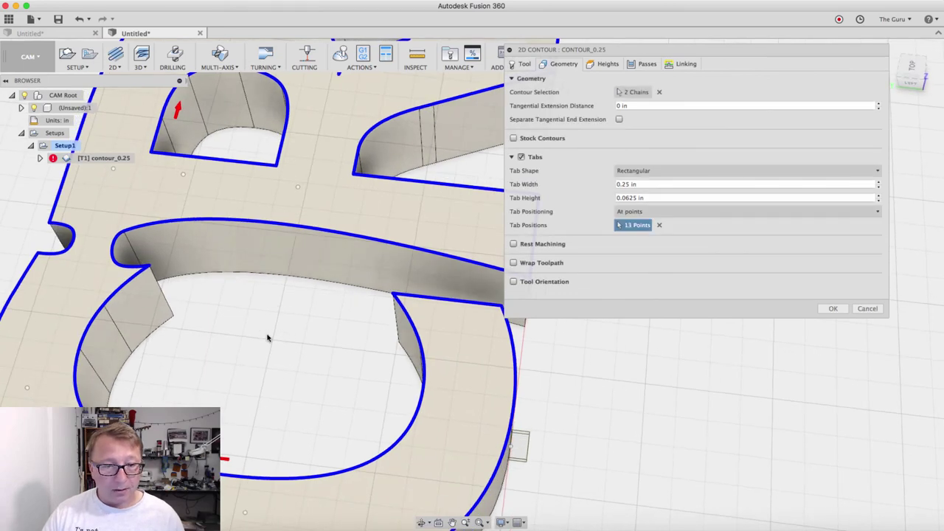
{"action": "scroll", "coordinate": [298, 339], "scroll_direction": "up", "scroll_amount": 5}
{"action": "middle_click_drag", "start_coordinate": [307, 344], "coordinate": [170, 336], "text": "shift"}
{"action": "left_click", "coordinate": [383, 233]}
{"action": "left_click", "coordinate": [828, 309]}
Step: Orbit and zoom around the CRG letters to check the stacked contour passes stepping over the tabs
{"action": "scroll", "coordinate": [471, 264], "scroll_direction": "down", "scroll_amount": 3}
{"action": "scroll", "coordinate": [447, 269], "scroll_direction": "down", "scroll_amount": 3}
{"action": "middle_click_drag", "start_coordinate": [447, 269], "coordinate": [423, 259], "text": "shift"}
{"action": "scroll", "coordinate": [398, 257], "scroll_direction": "up", "scroll_amount": 5}
{"action": "middle_click_drag", "start_coordinate": [367, 253], "coordinate": [317, 244], "text": "shift"}
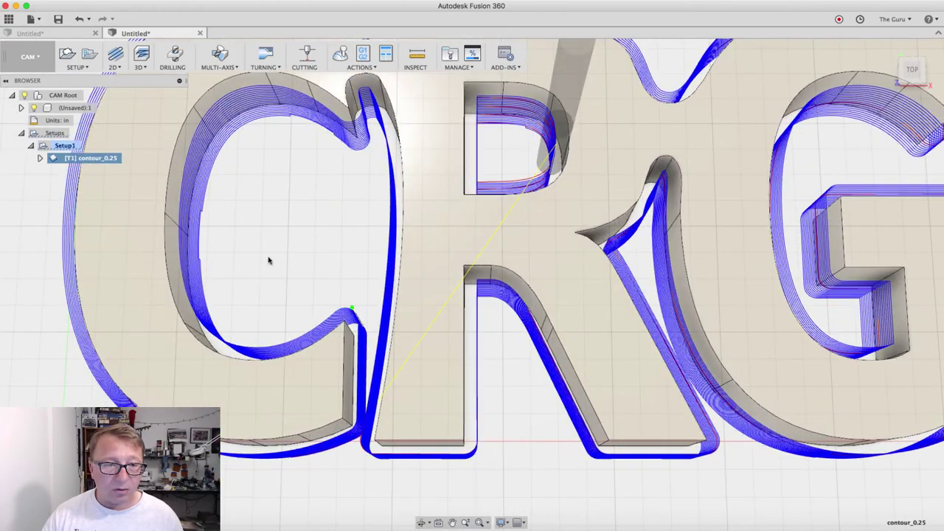
{"action": "middle_click_drag", "start_coordinate": [355, 195], "coordinate": [451, 349], "text": "shift"}
{"action": "scroll", "coordinate": [442, 361], "scroll_direction": "down", "scroll_amount": 4}
{"action": "middle_click_drag", "start_coordinate": [431, 356], "coordinate": [549, 332], "text": "shift"}
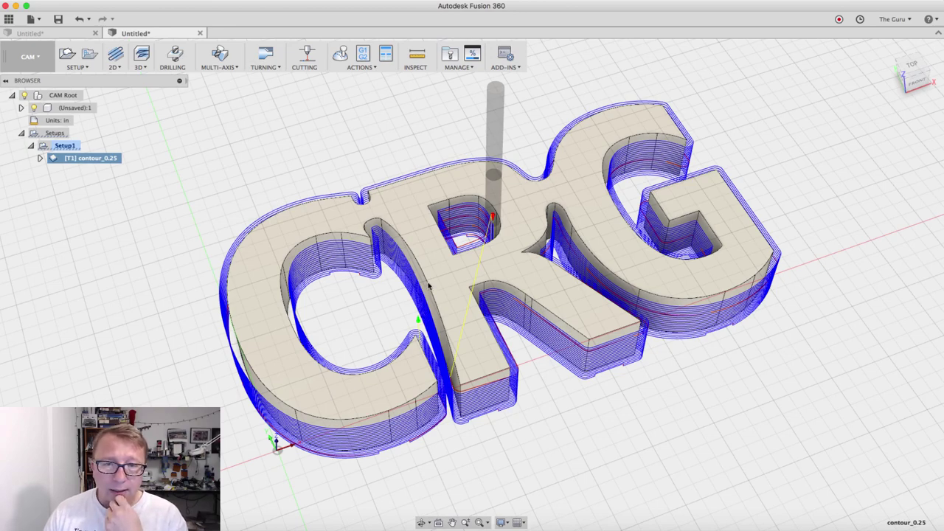
{"action": "scroll", "coordinate": [427, 286], "scroll_direction": "up", "scroll_amount": 10}
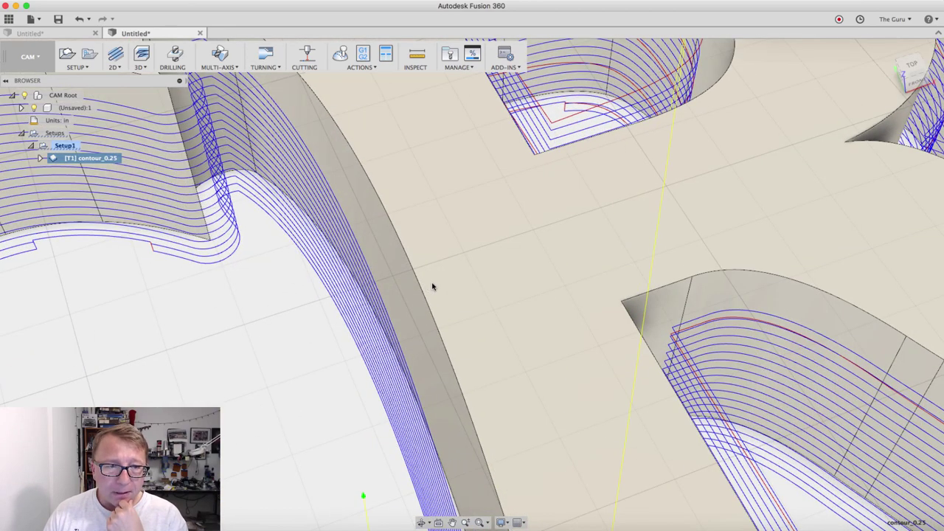
{"action": "scroll", "coordinate": [435, 287], "scroll_direction": "down", "scroll_amount": 10}
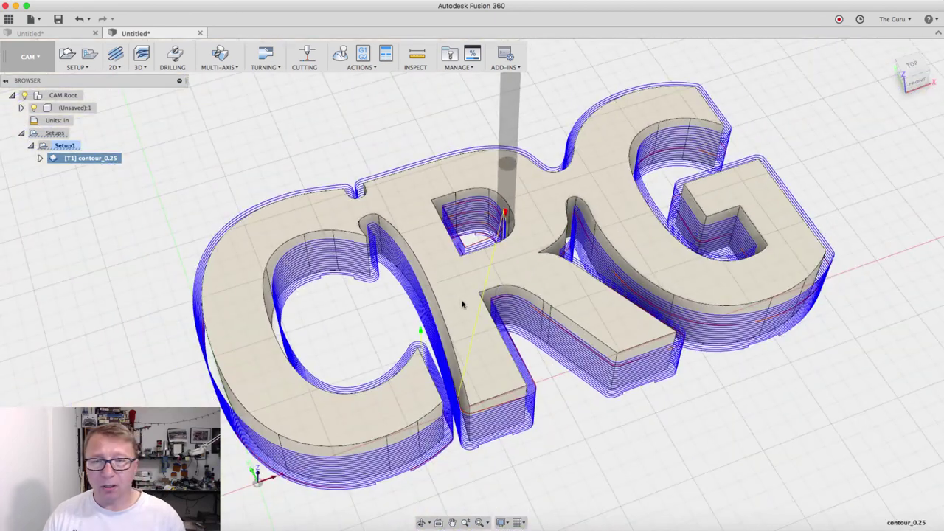
{"action": "middle_click_drag", "start_coordinate": [648, 328], "coordinate": [568, 307], "text": "shift"}
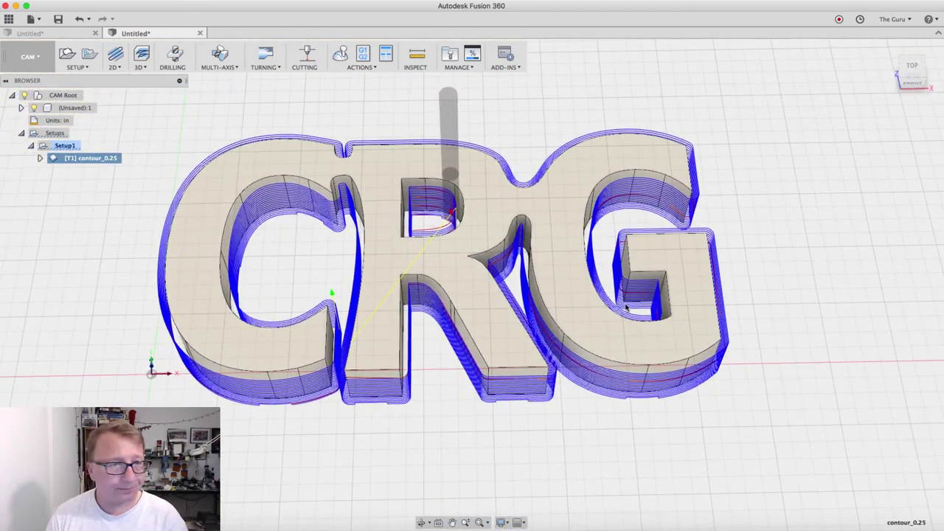
{"action": "scroll", "coordinate": [471, 316], "scroll_direction": "up", "scroll_amount": 4}
{"action": "scroll", "coordinate": [425, 305], "scroll_direction": "down", "scroll_amount": 3}
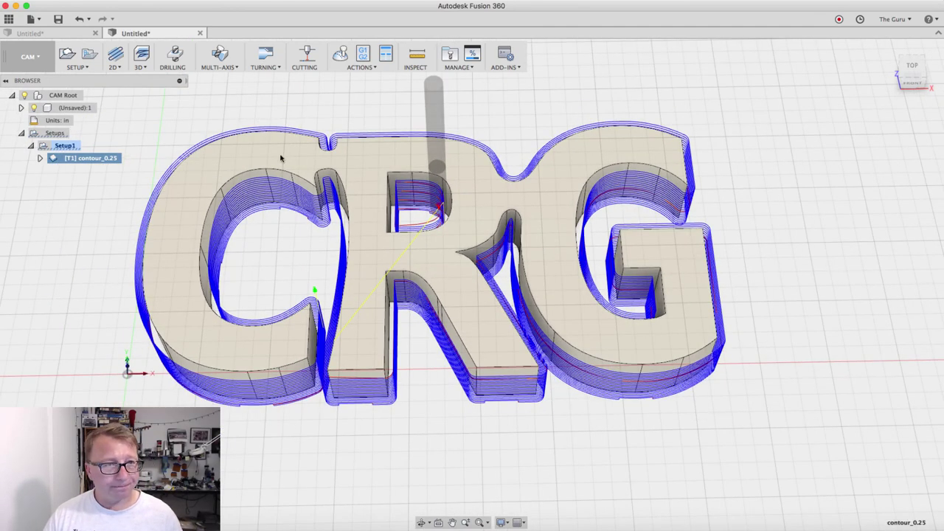